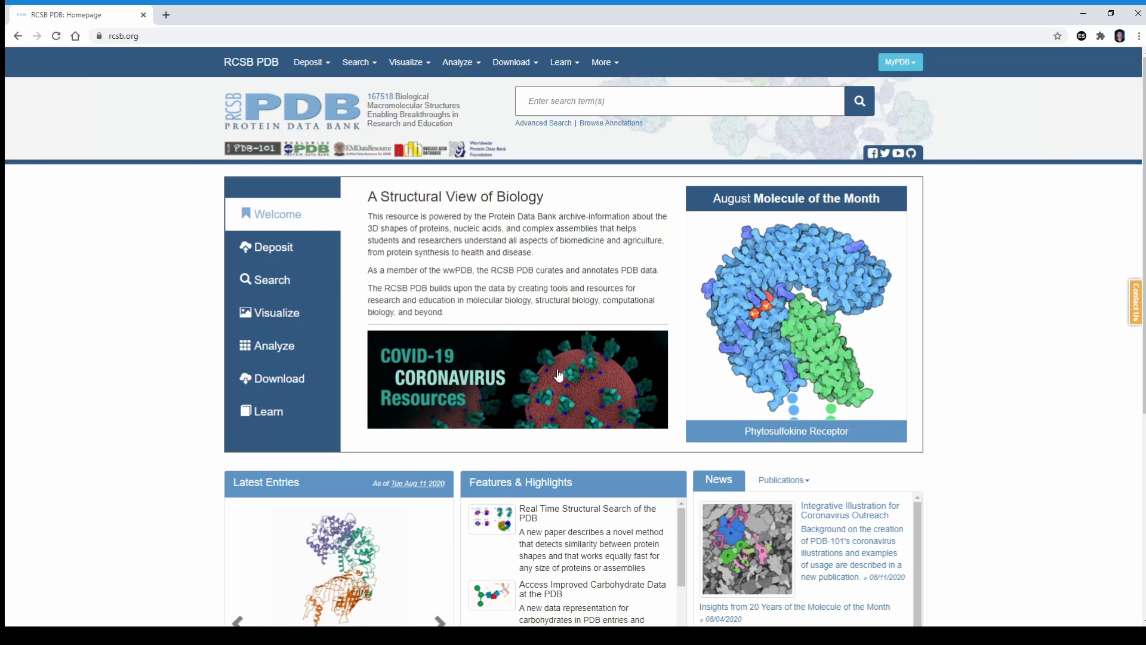
# Search the Protein Data Bank for "sars-cov-2"
pyautogui.click(559, 102)
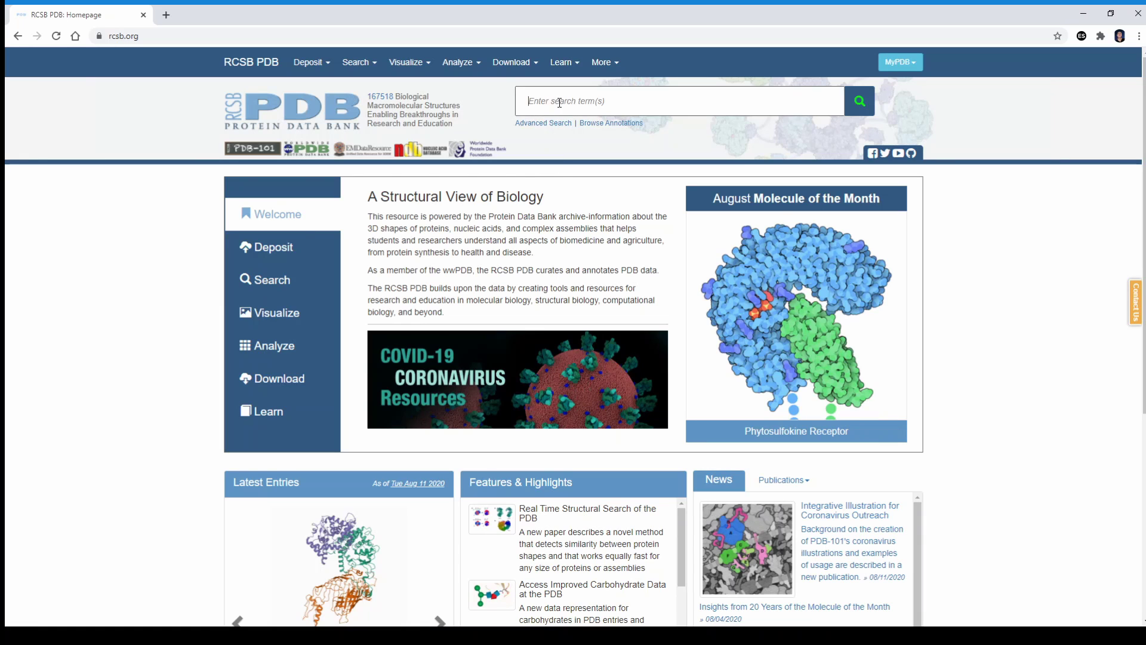
pyautogui.write('sars')
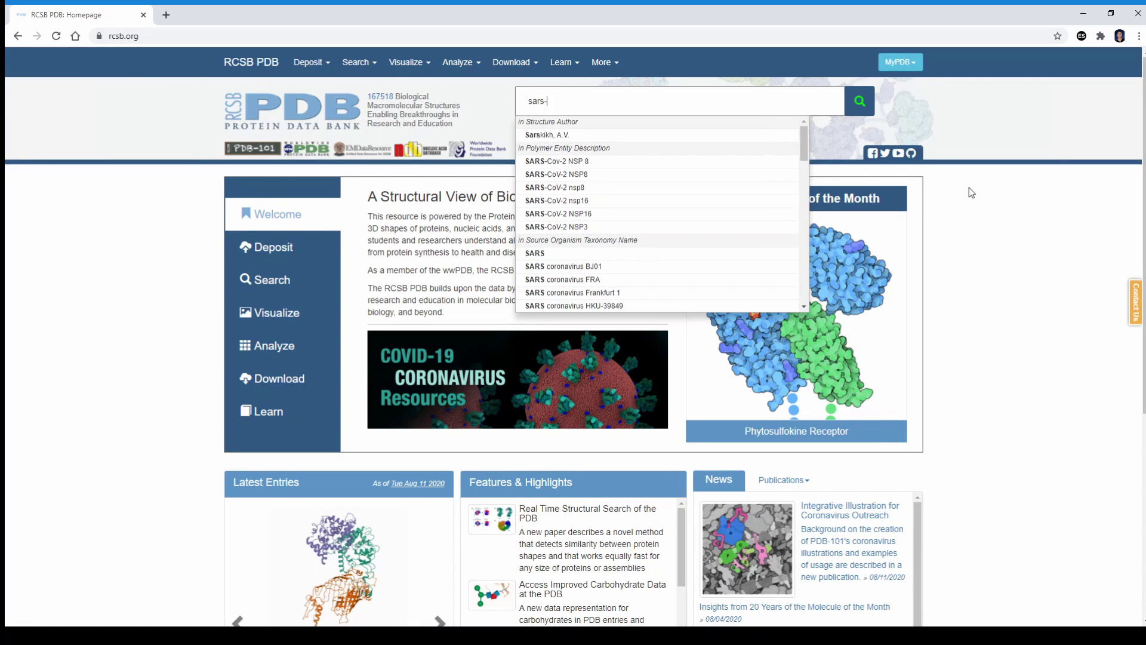
pyautogui.write('-cov-2')
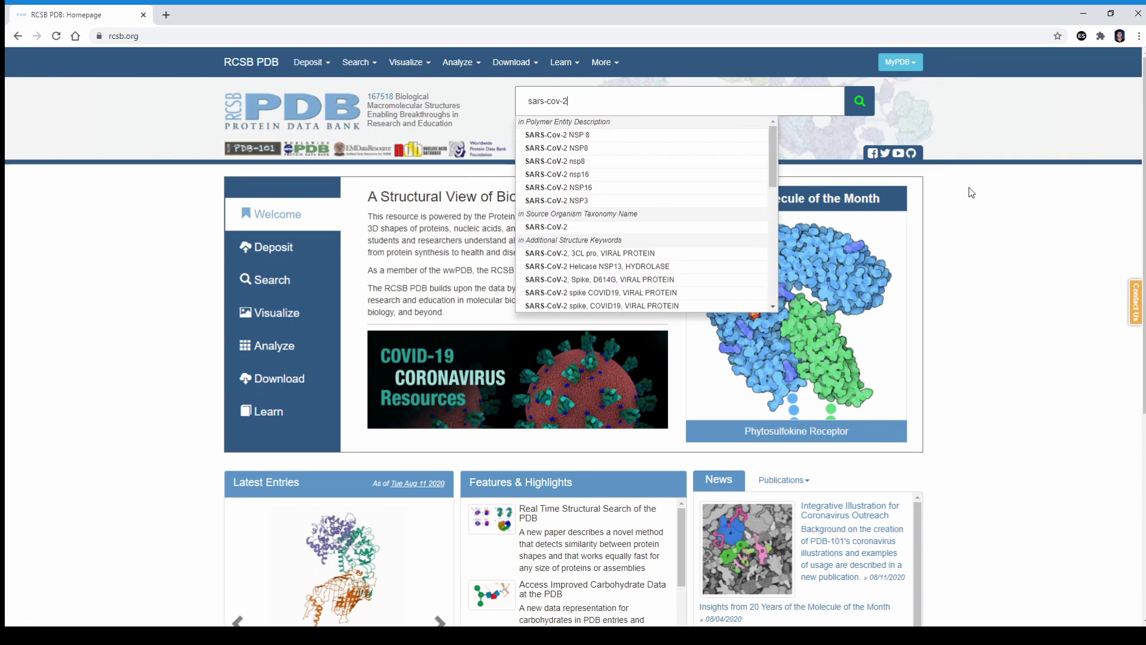
pyautogui.press('Return')
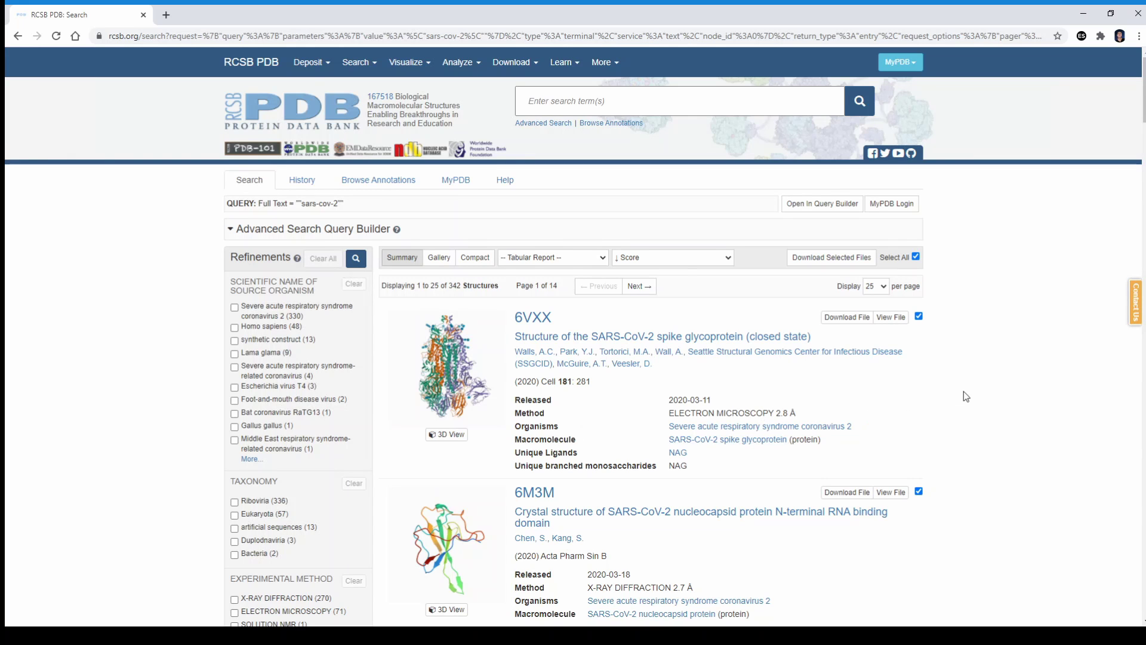
# Download the compressed CIF structure file of entry 6VXX, the closed-state SARS-CoV-2 spike glycoprotein, from the search results
pyautogui.scroll(-1, 962, 391)
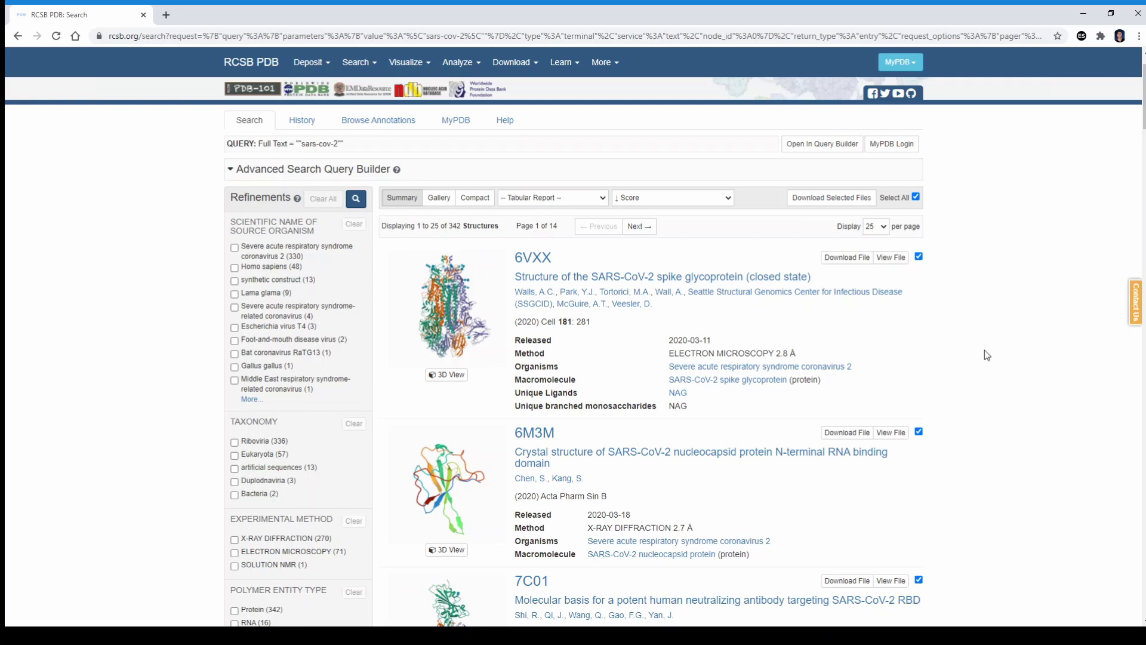
pyautogui.scroll(-1, 958, 372)
pyautogui.scroll(1, 958, 373)
pyautogui.click(852, 259)
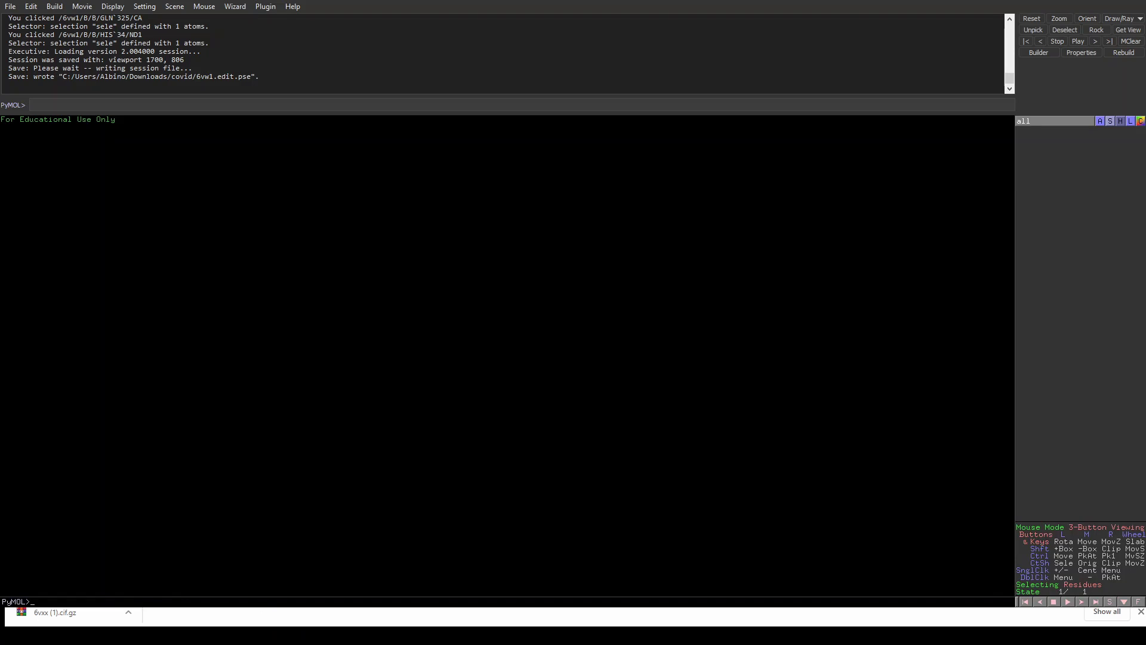
# Switch to PyMOL and open the downloaded structure file 6vxx (1).cif.gz
pyautogui.hotkey('alt', 'Tab')
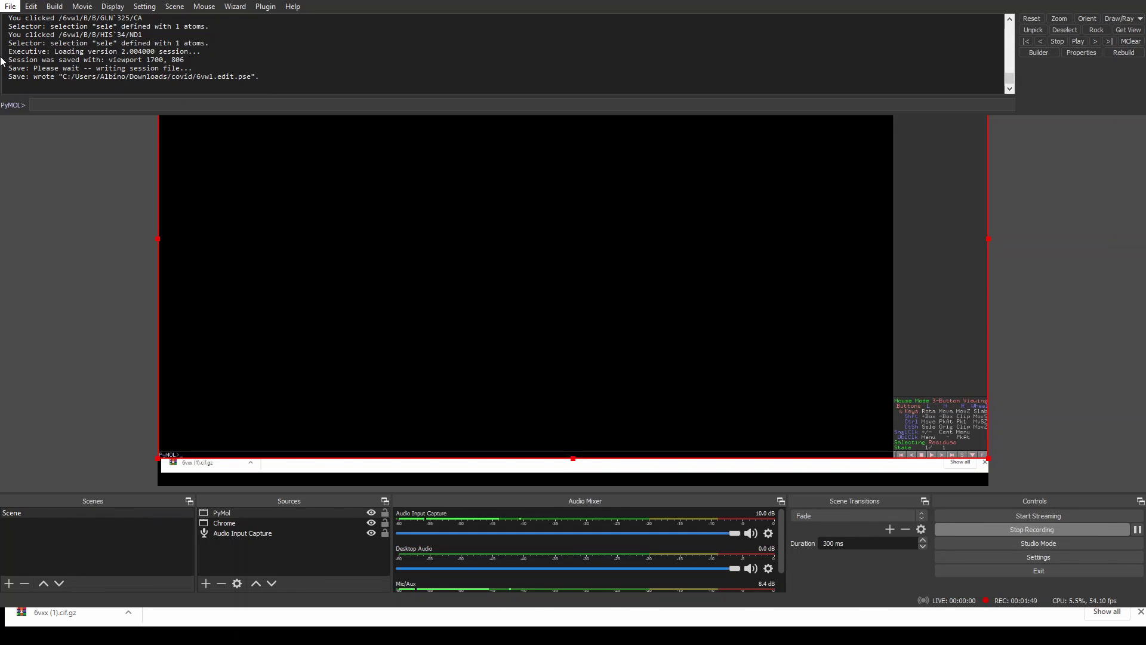
pyautogui.click(26, 46)
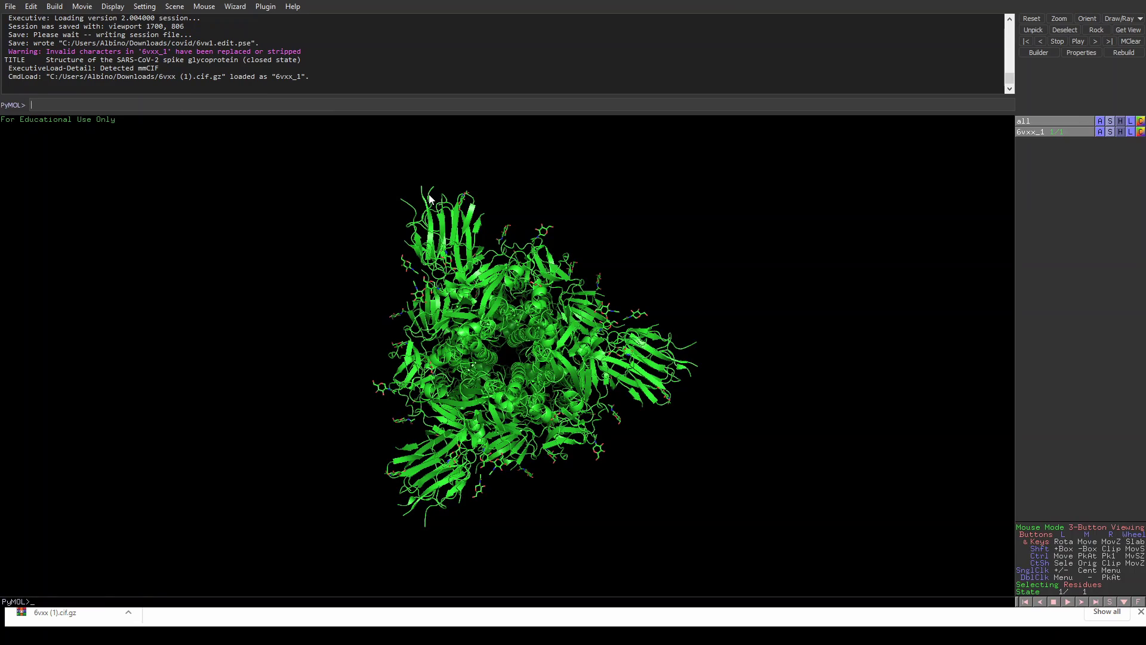
# Set the sequence display to three-letter residue names, show the sequence of 6vxx_1 and bring it to the start of chain A
pyautogui.moveTo(677, 459); pyautogui.dragTo(536, 342)
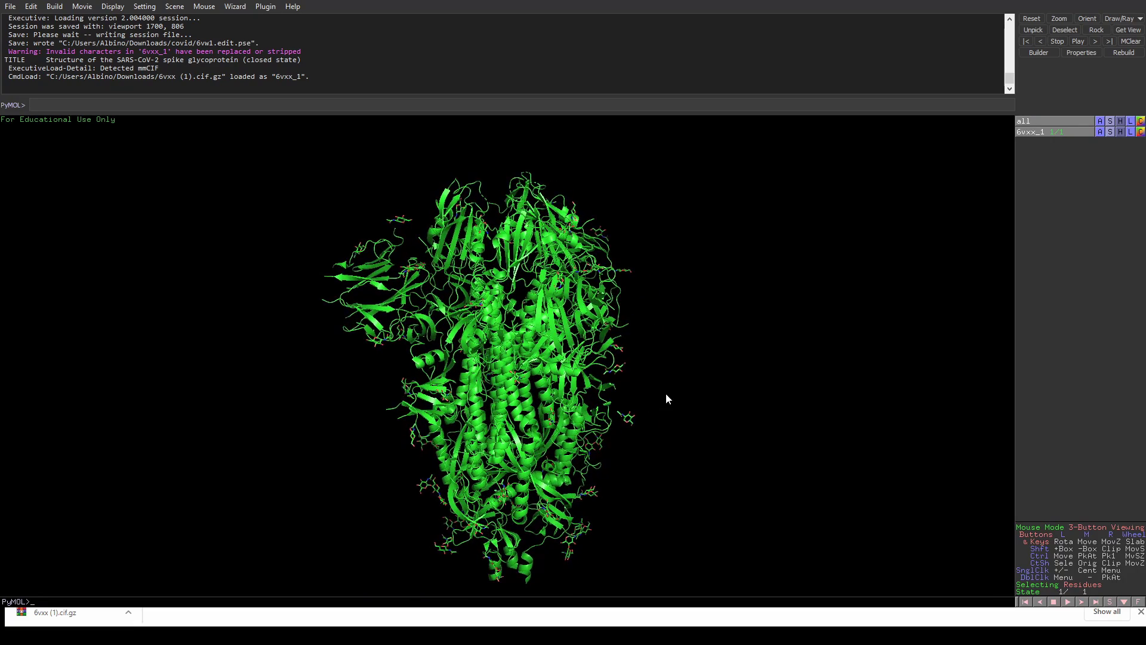
pyautogui.moveTo(665, 397); pyautogui.dragTo(512, 420)
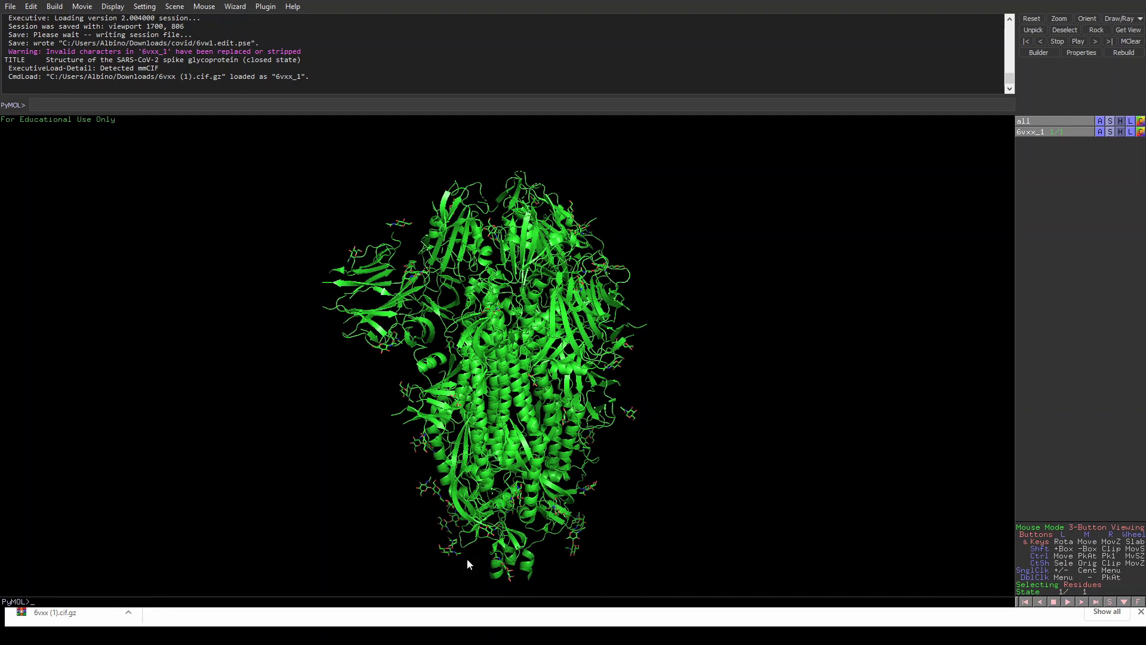
pyautogui.moveTo(534, 523); pyautogui.dragTo(484, 323)
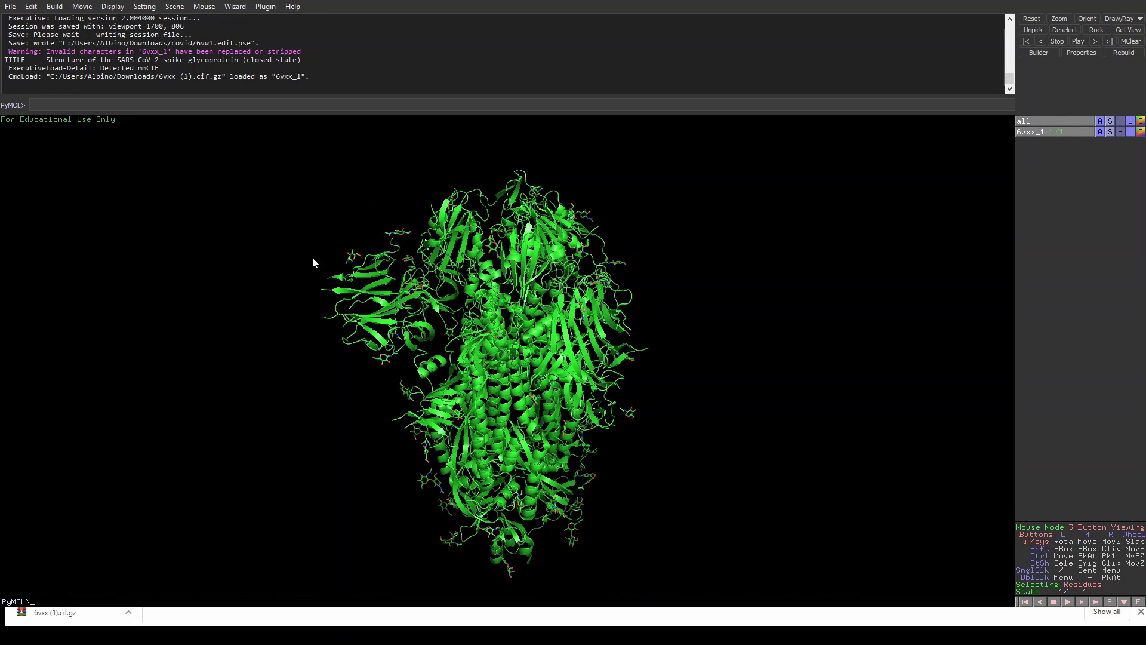
pyautogui.moveTo(701, 358); pyautogui.dragTo(734, 360)
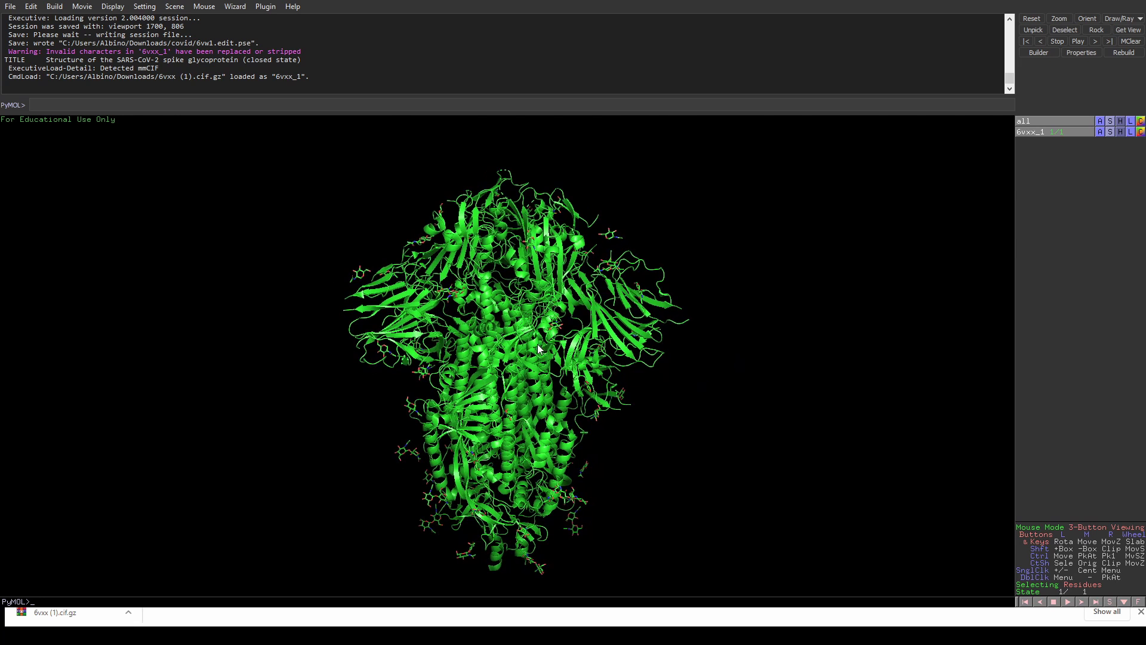
pyautogui.moveTo(537, 344); pyautogui.dragTo(547, 322)
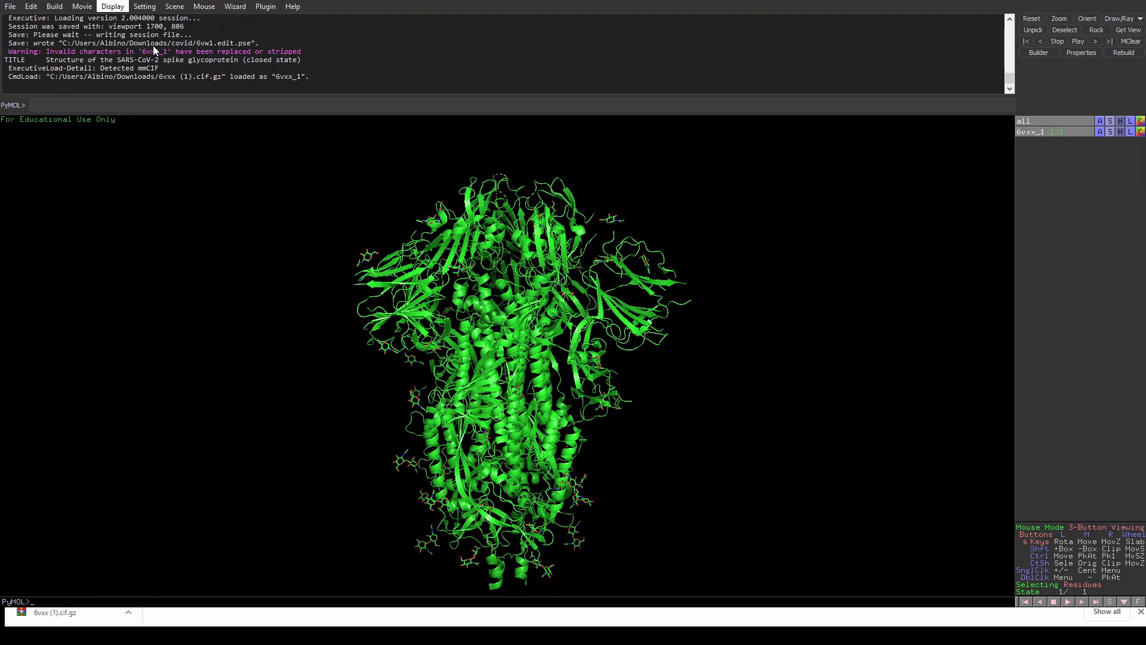
pyautogui.click(217, 59)
pyautogui.moveTo(249, 228); pyautogui.dragTo(264, 206)
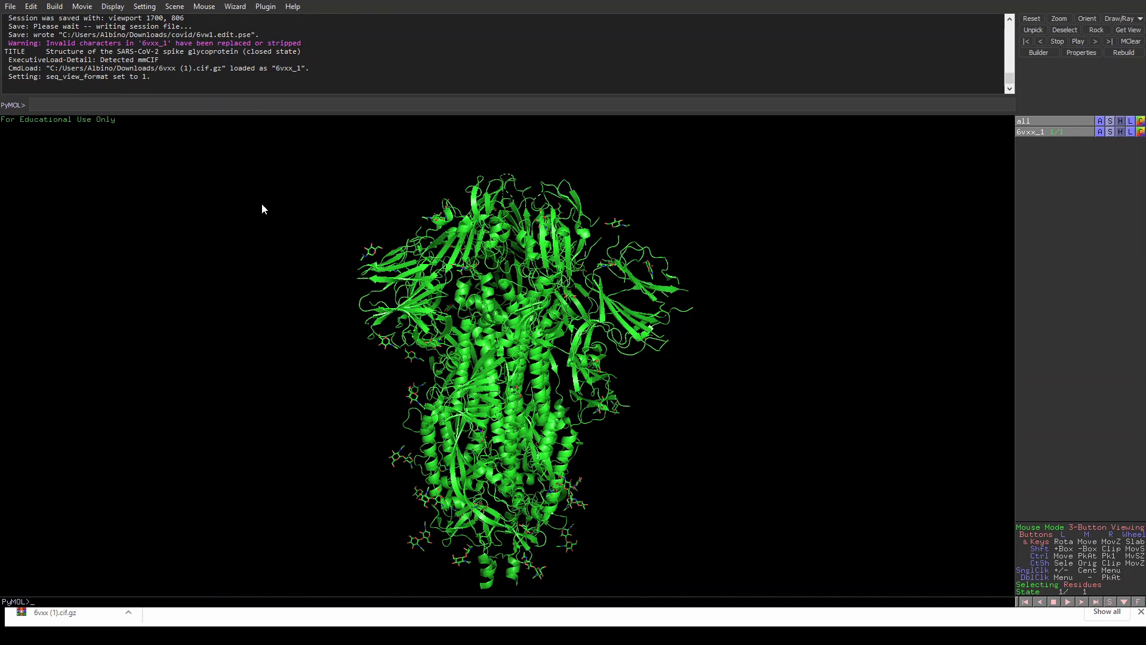
pyautogui.moveTo(242, 112)
pyautogui.mouseDown()
pyautogui.moveTo(248, 149)
pyautogui.moveTo(253, 114)
pyautogui.mouseUp()
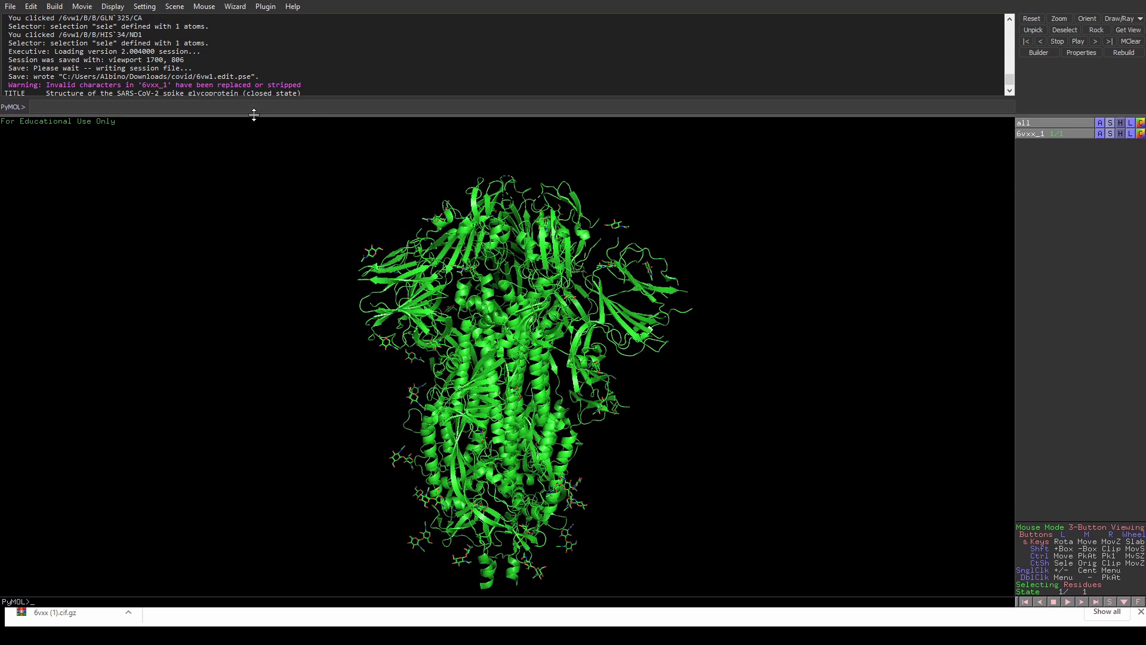
pyautogui.scroll(-2, 123, 29)
pyautogui.click(113, 6)
pyautogui.click(115, 28)
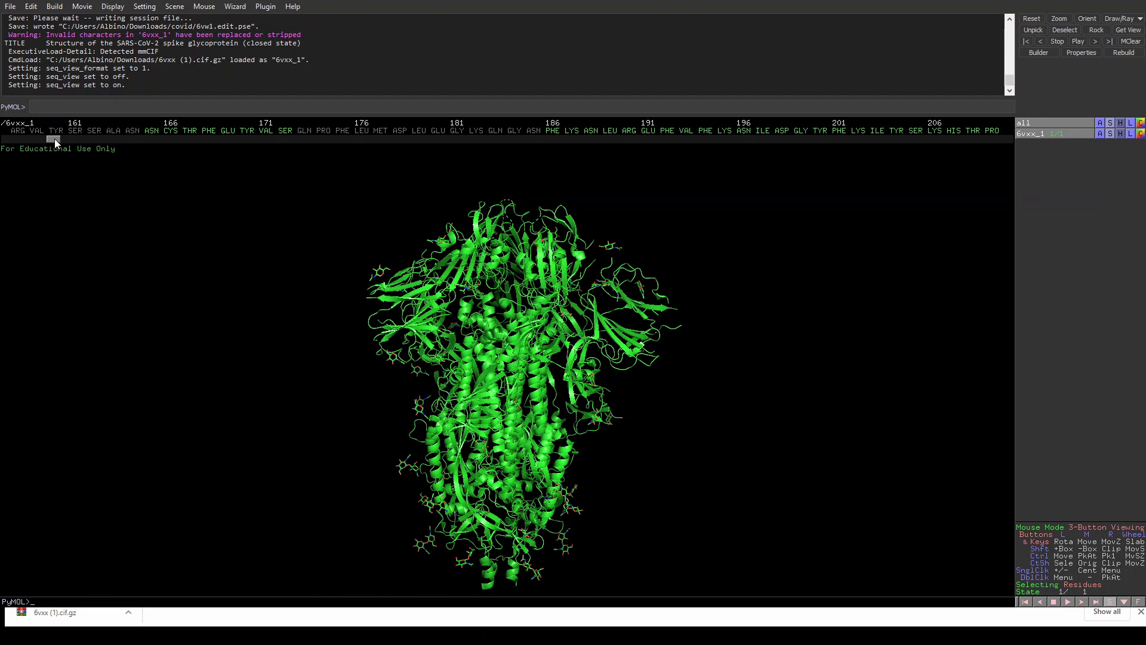
pyautogui.moveTo(55, 139); pyautogui.dragTo(5, 141)
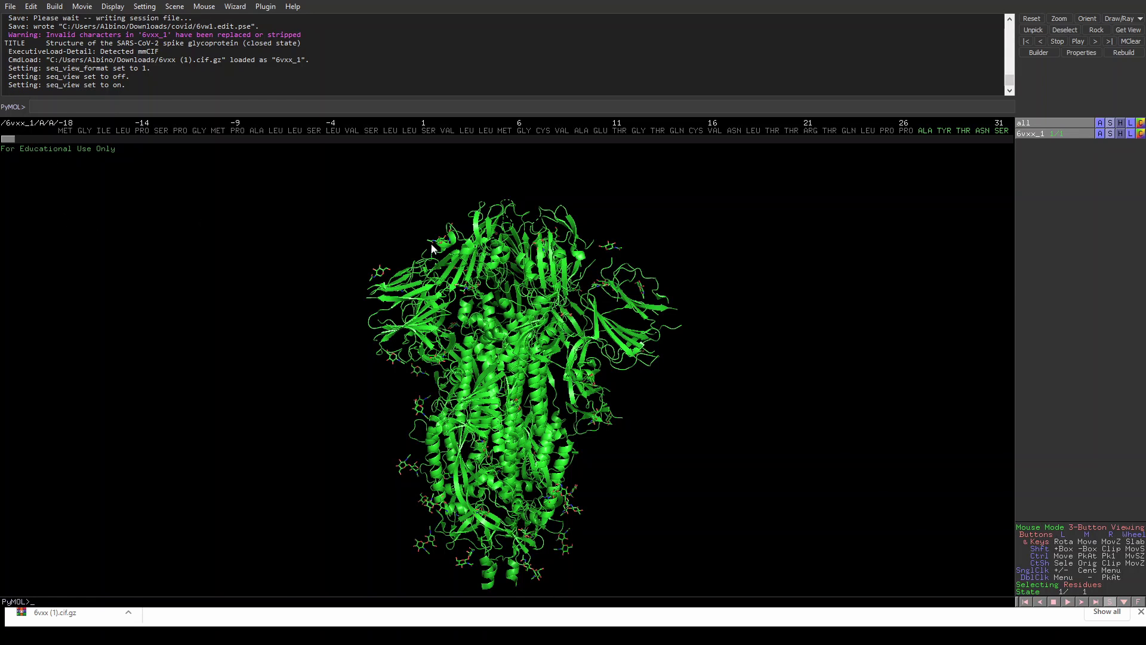
# Color the 6vxx_1 structure by chain, including all of its elements
pyautogui.moveTo(504, 335); pyautogui.dragTo(476, 339)
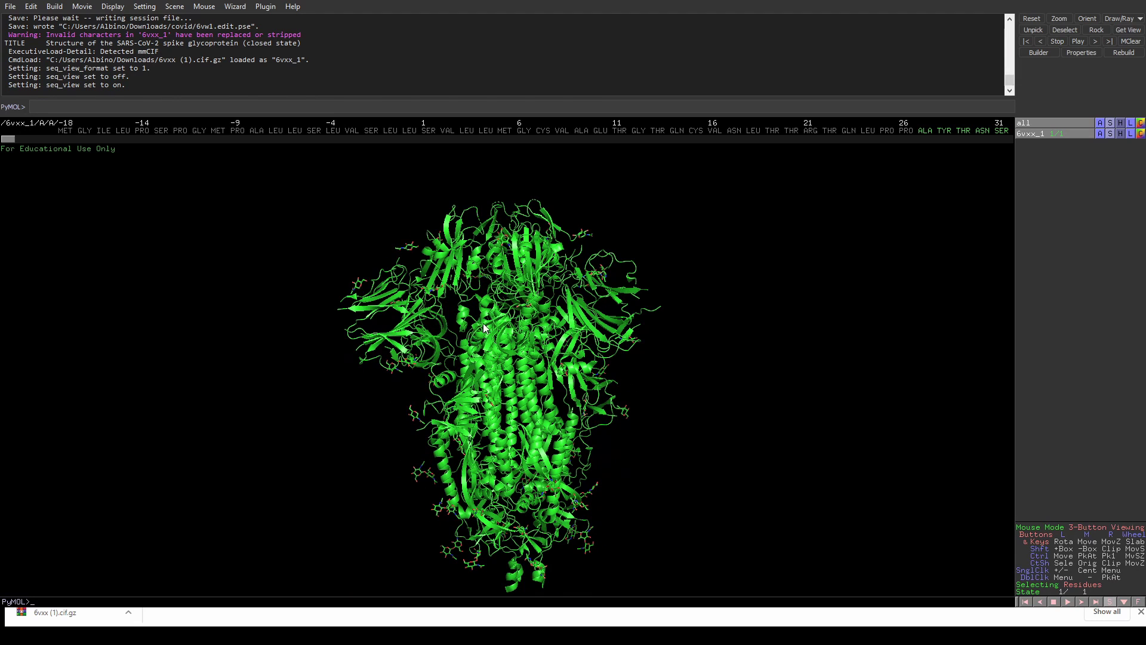
pyautogui.click(1140, 134)
pyautogui.moveTo(1140, 150)
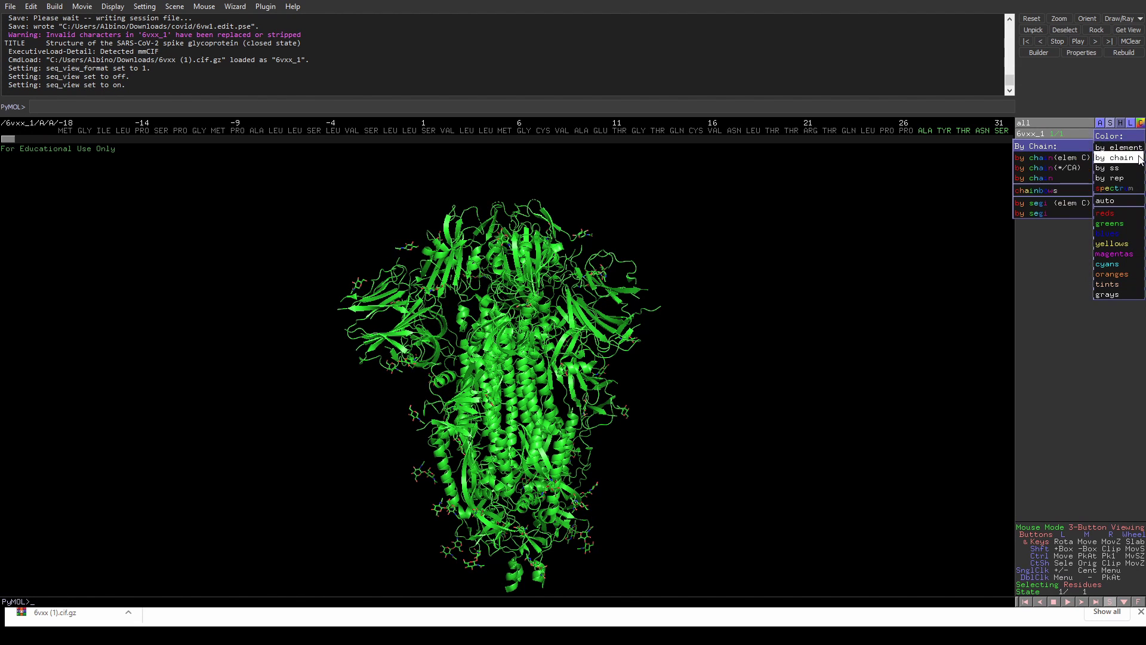
pyautogui.click(1055, 180)
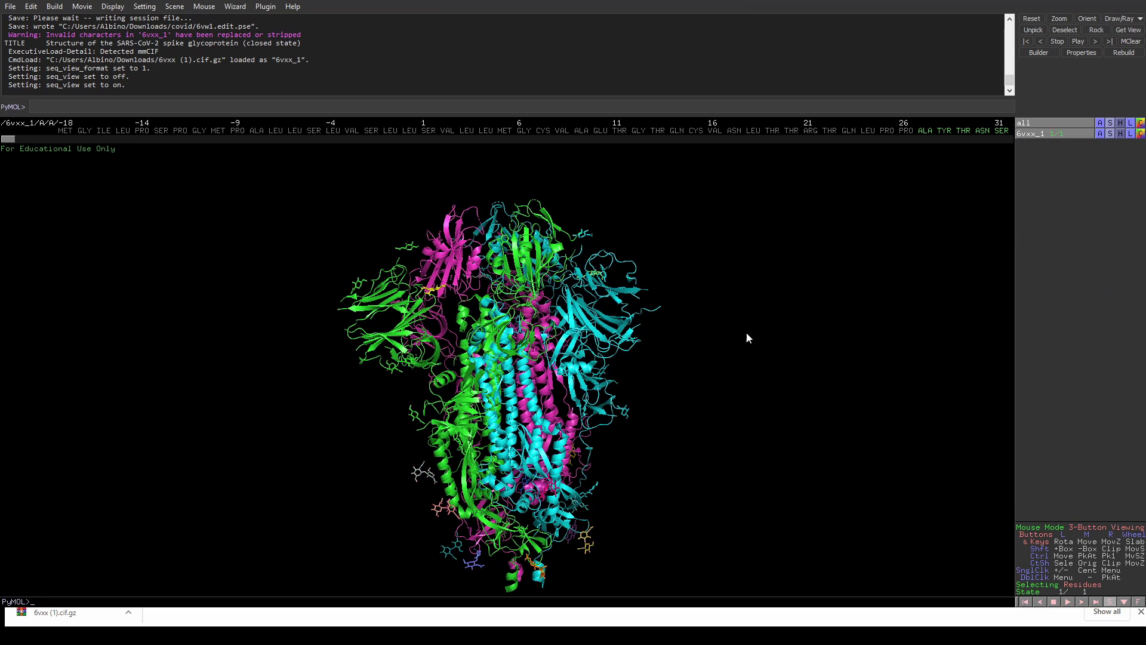
# Examine the chain-colored spike trimer from several sides and up close, inspecting its central helices, beta sheets and attached sugars
pyautogui.moveTo(484, 421); pyautogui.dragTo(517, 341)
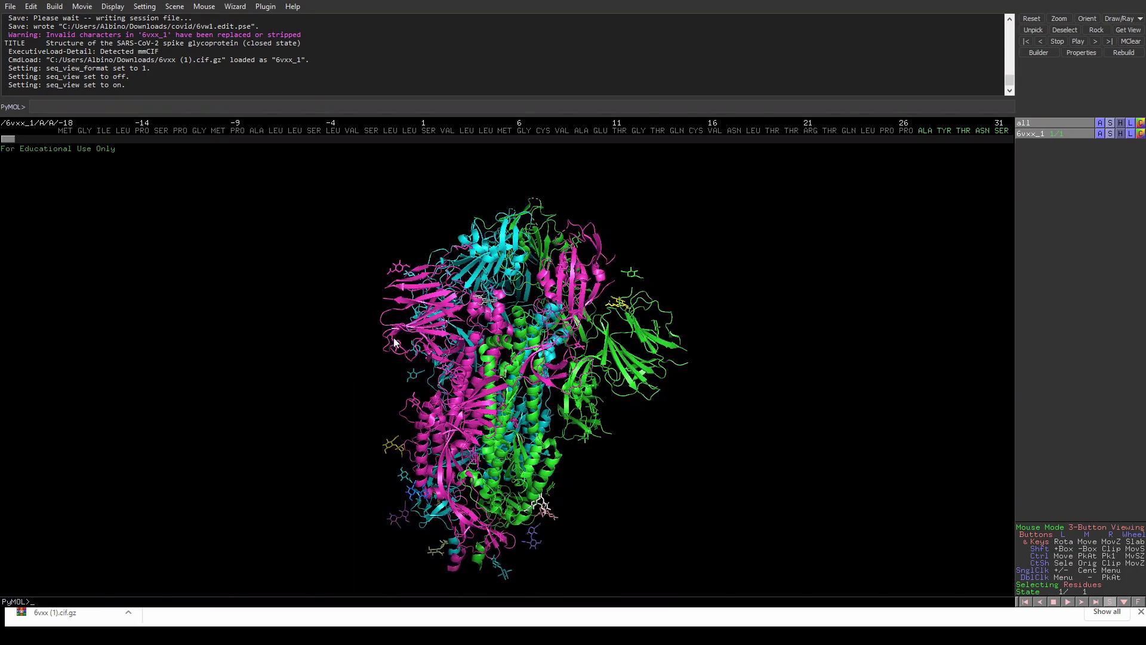
pyautogui.moveTo(427, 333); pyautogui.dragTo(512, 321)
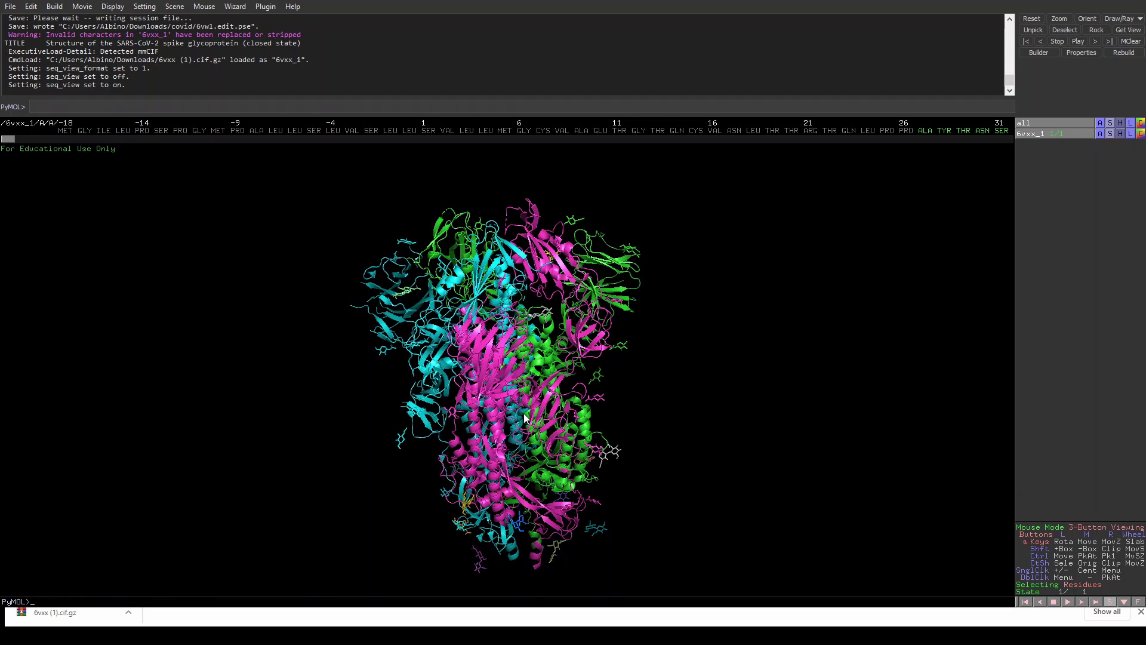
pyautogui.moveTo(508, 426); pyautogui.dragTo(501, 392)
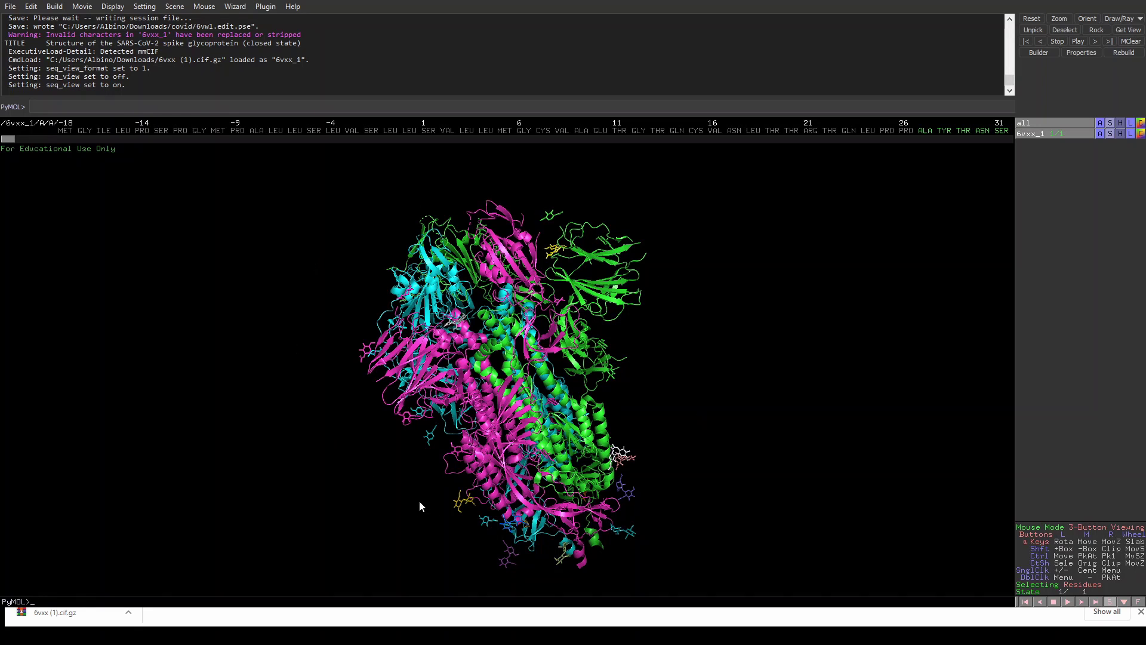
pyautogui.moveTo(509, 411); pyautogui.dragTo(567, 370)
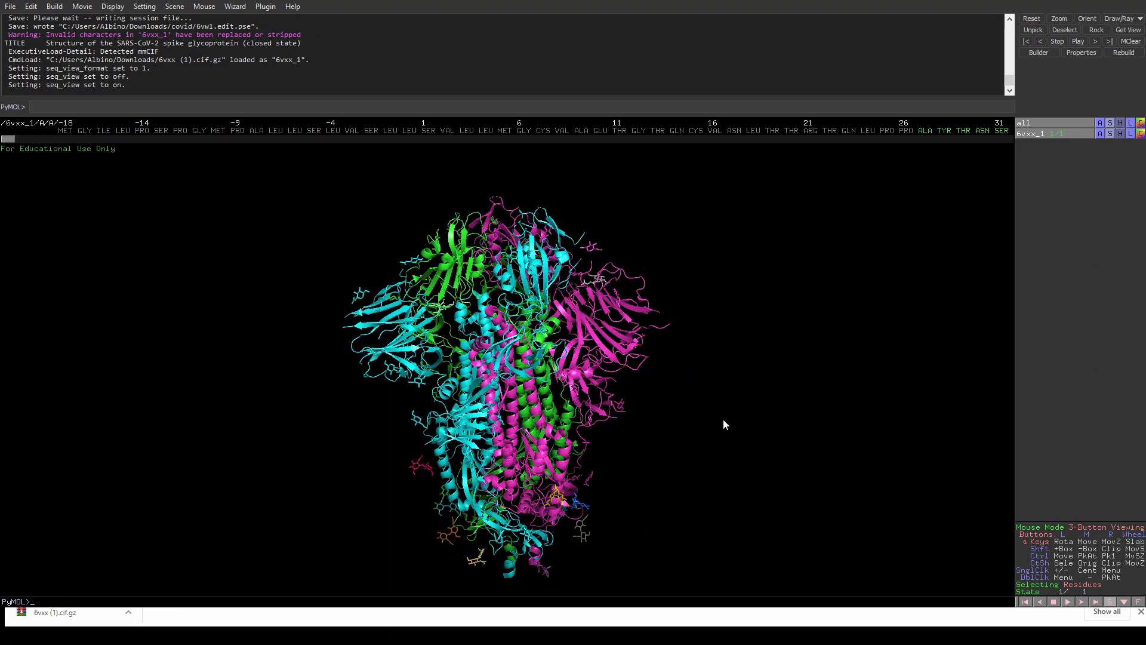
pyautogui.moveTo(724, 424); pyautogui.dragTo(696, 393, button='right')
pyautogui.moveTo(696, 393); pyautogui.dragTo(540, 370)
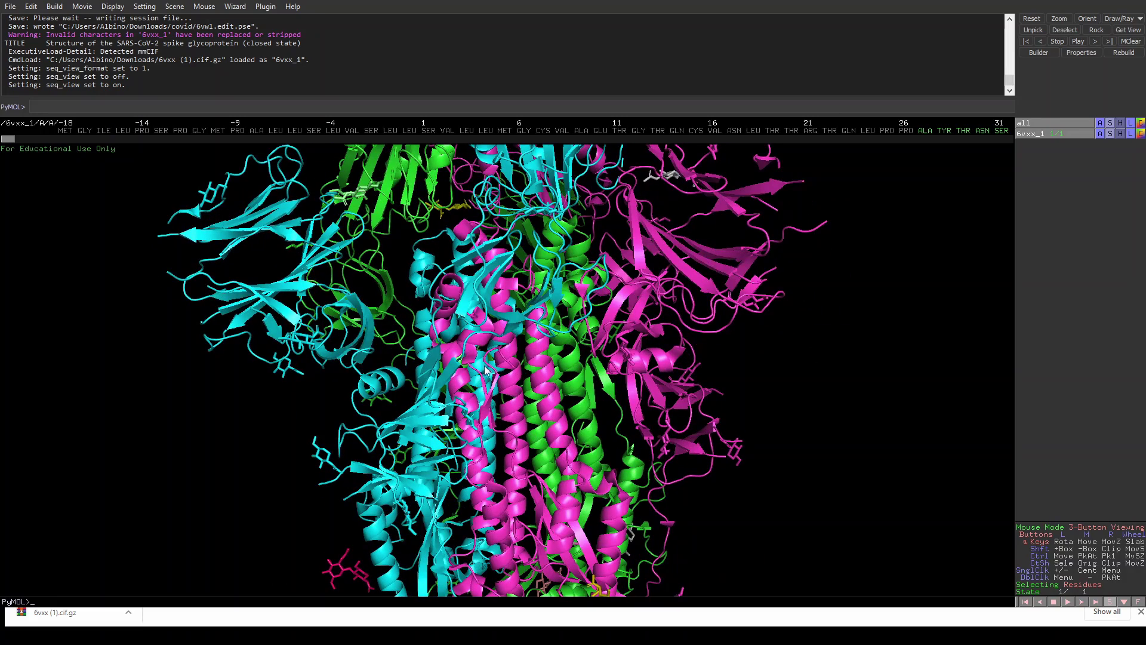
pyautogui.moveTo(483, 468); pyautogui.dragTo(741, 350)
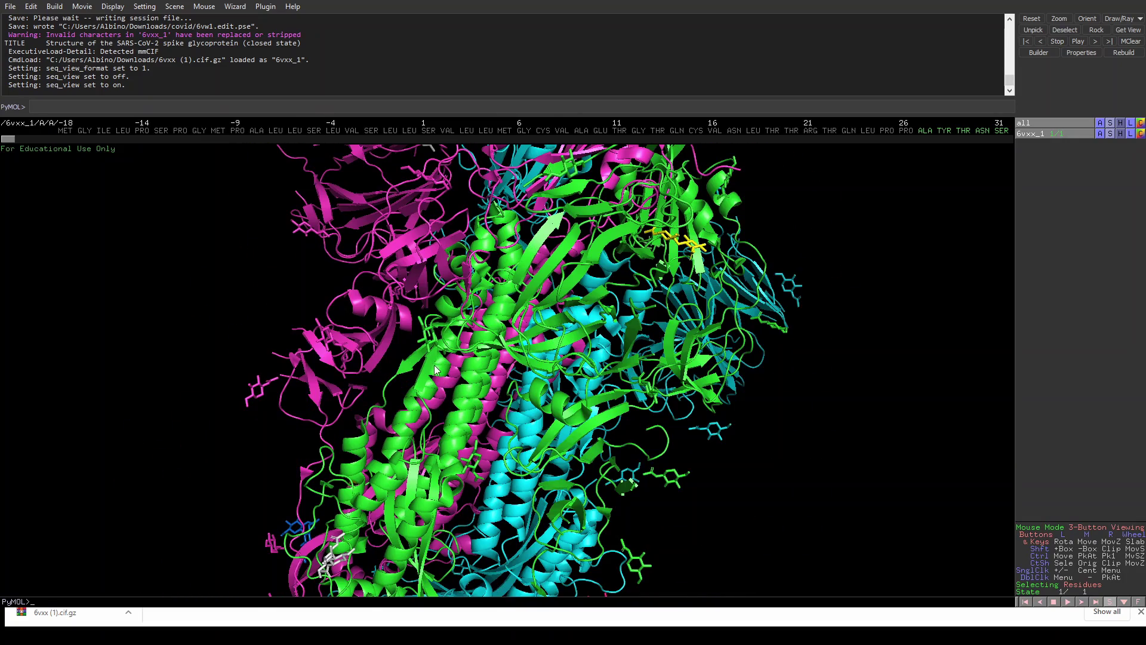
pyautogui.moveTo(394, 444); pyautogui.dragTo(544, 377)
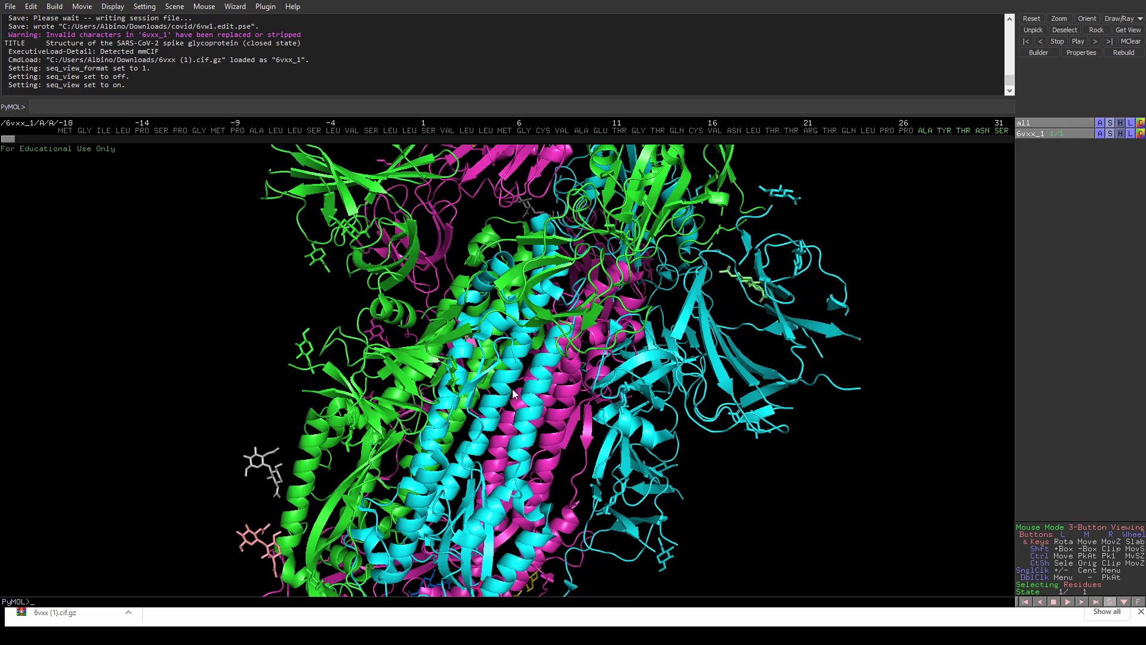
pyautogui.moveTo(475, 475); pyautogui.dragTo(471, 417)
pyautogui.moveTo(471, 417); pyautogui.dragTo(456, 458, button='right')
pyautogui.moveTo(456, 459); pyautogui.dragTo(455, 478)
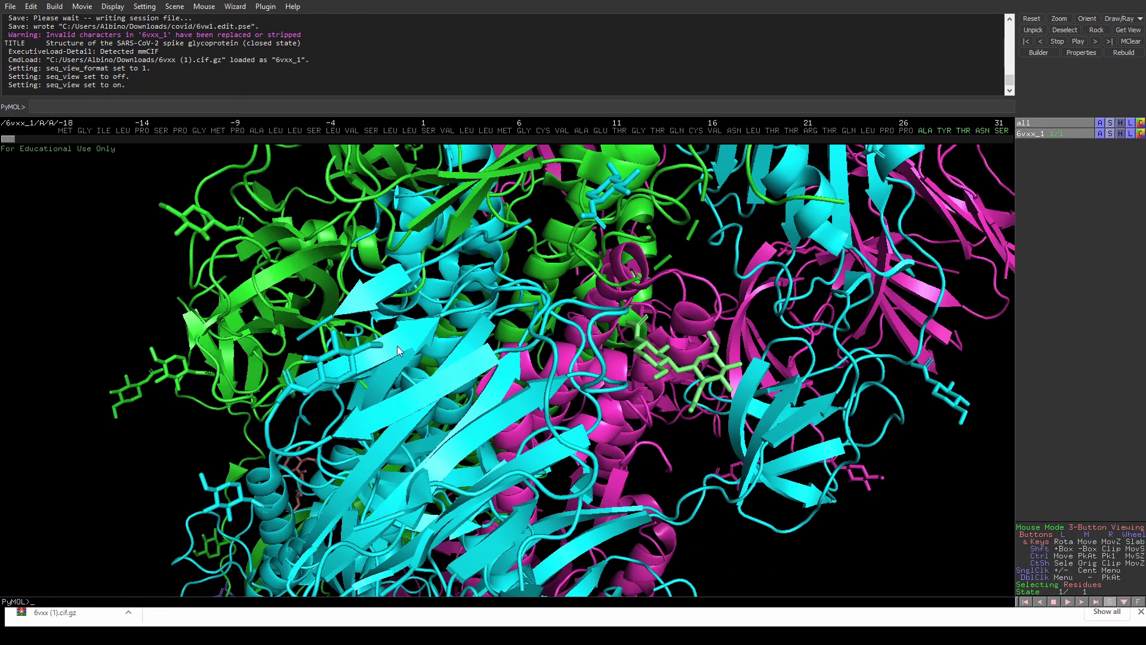
pyautogui.moveTo(477, 382); pyautogui.dragTo(455, 383)
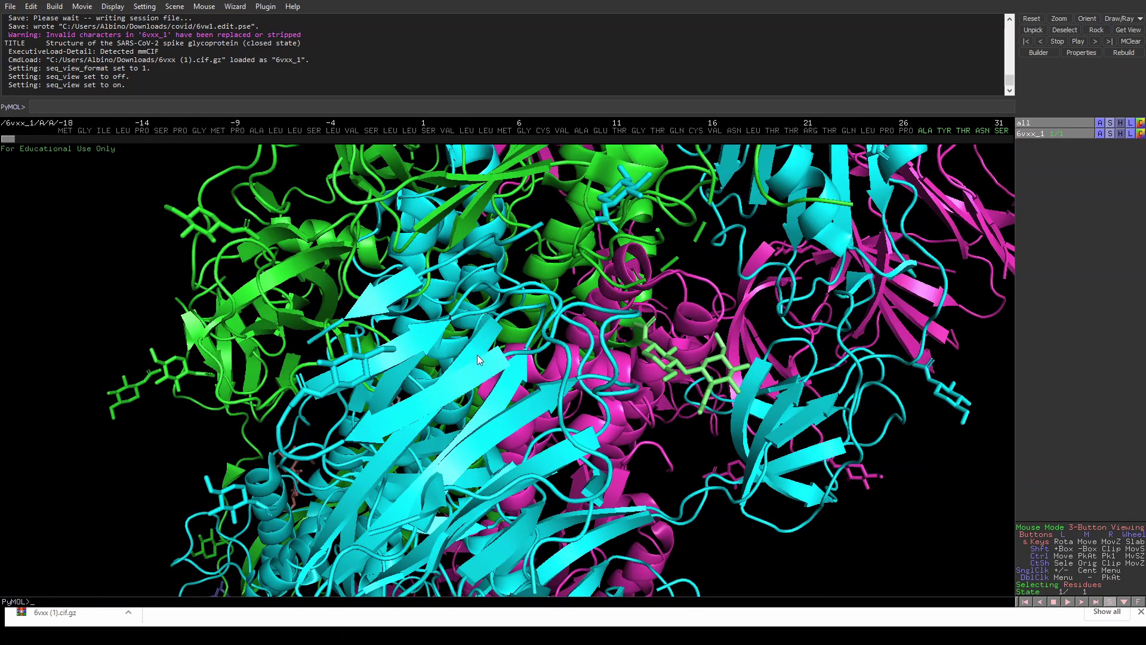
pyautogui.moveTo(442, 368)
pyautogui.mouseDown()
pyautogui.moveTo(444, 393)
pyautogui.moveTo(440, 381)
pyautogui.mouseUp()
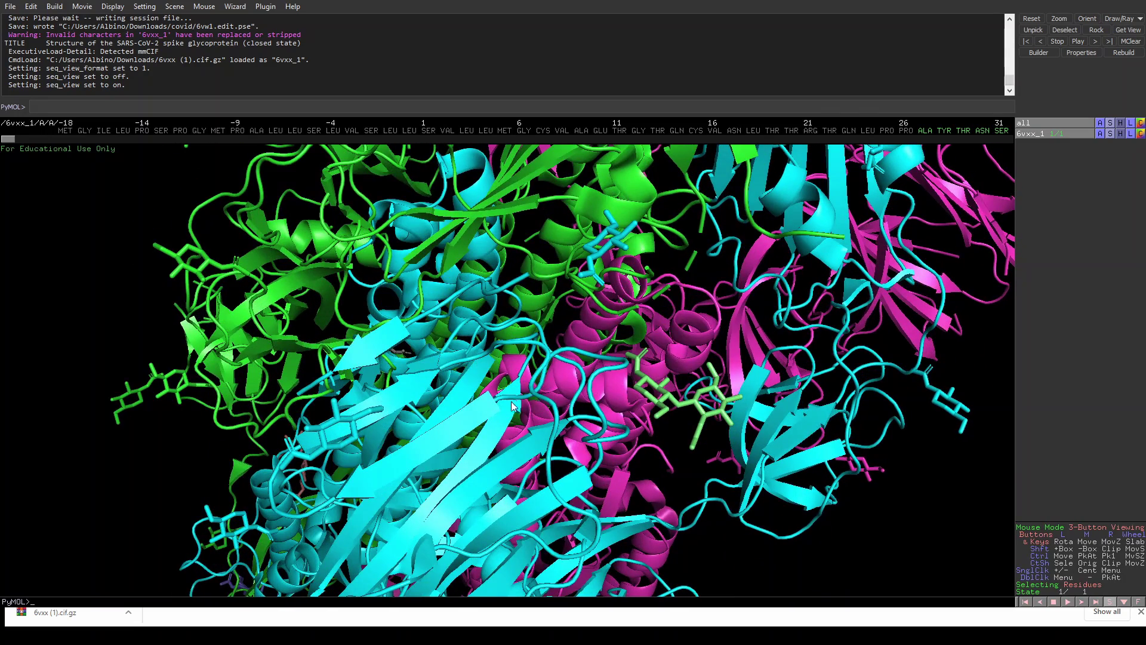
pyautogui.moveTo(512, 406); pyautogui.dragTo(482, 401)
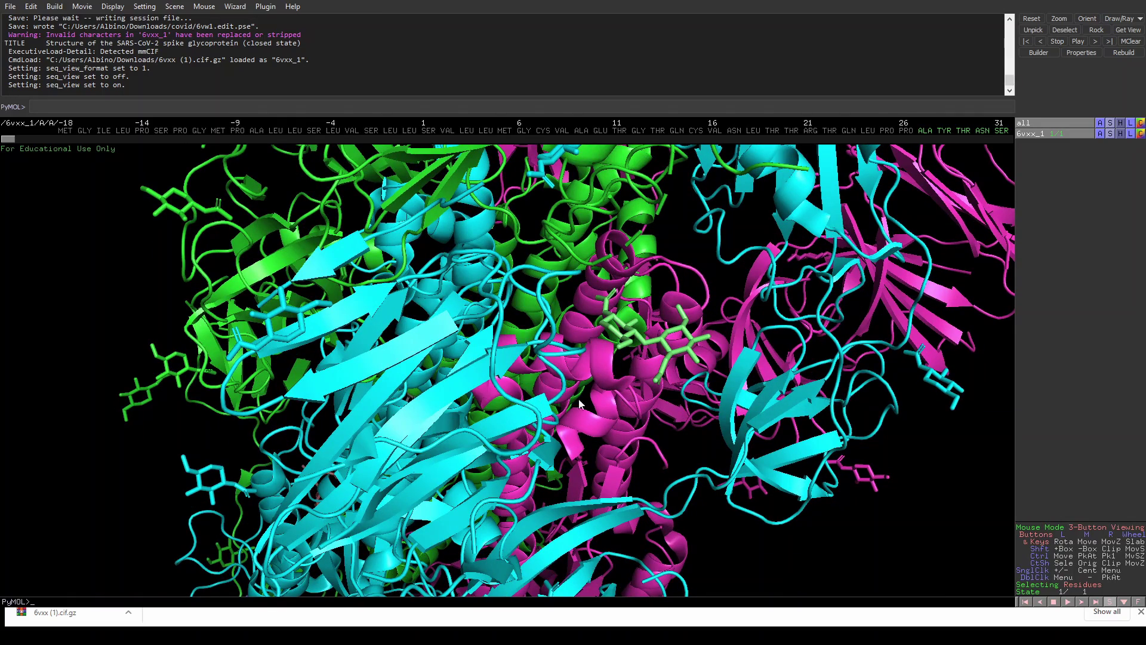
pyautogui.moveTo(579, 403); pyautogui.dragTo(669, 367)
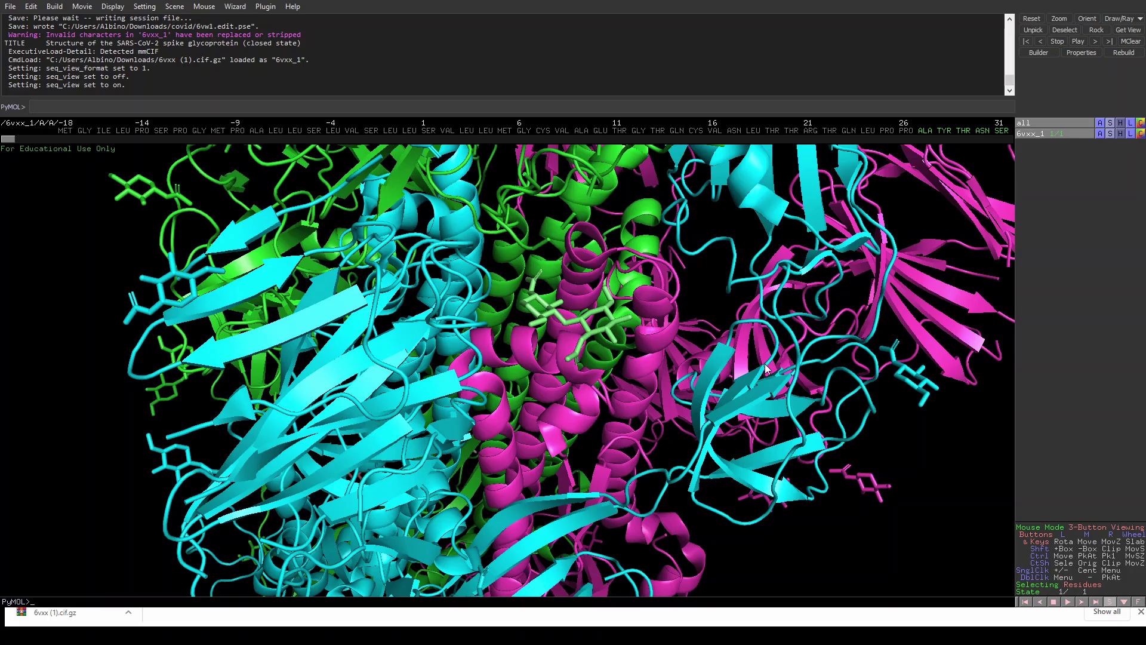
pyautogui.moveTo(782, 394); pyautogui.dragTo(720, 372)
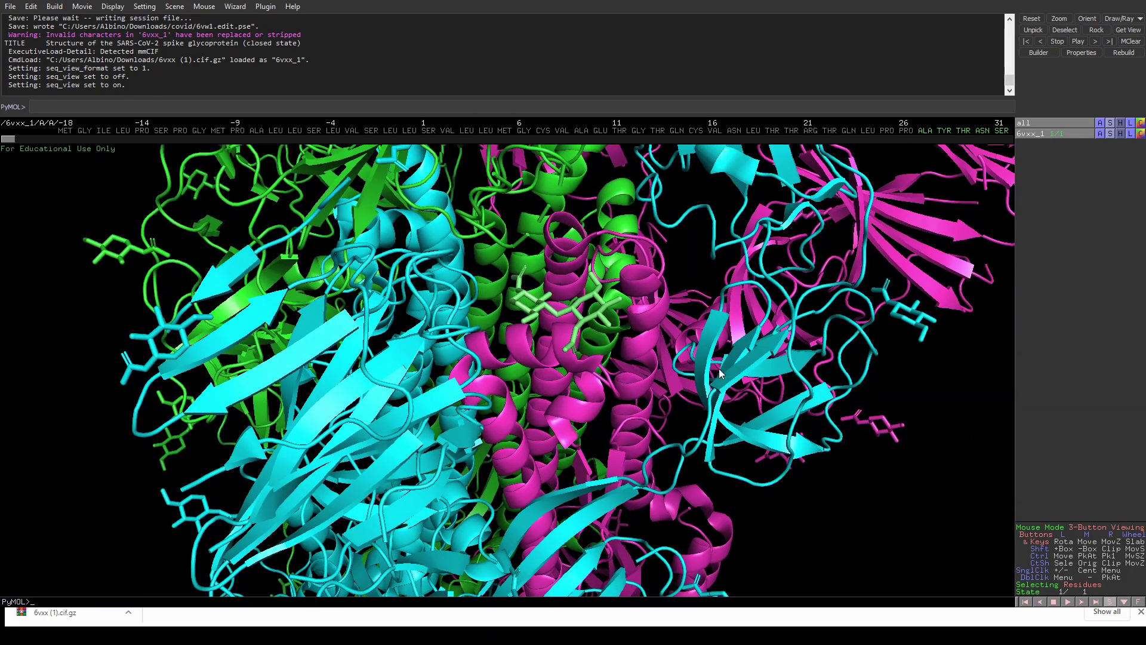
pyautogui.moveTo(719, 368); pyautogui.dragTo(610, 413, button='right')
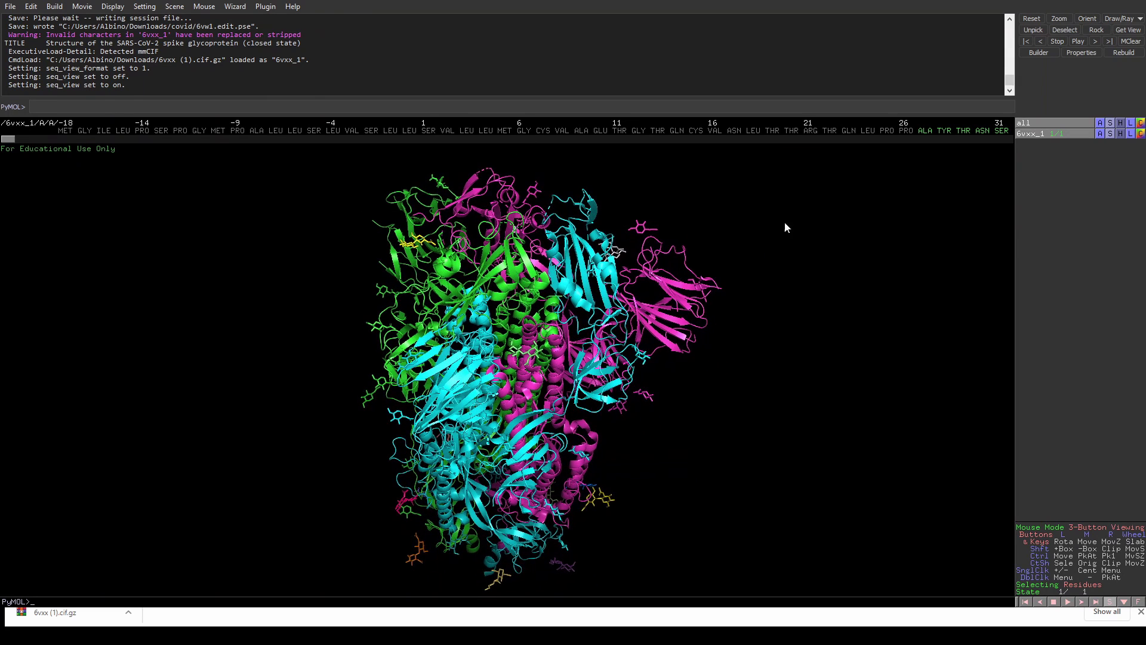
# Show the molecular surface of the 6vxx_1 structure
pyautogui.click(1140, 134)
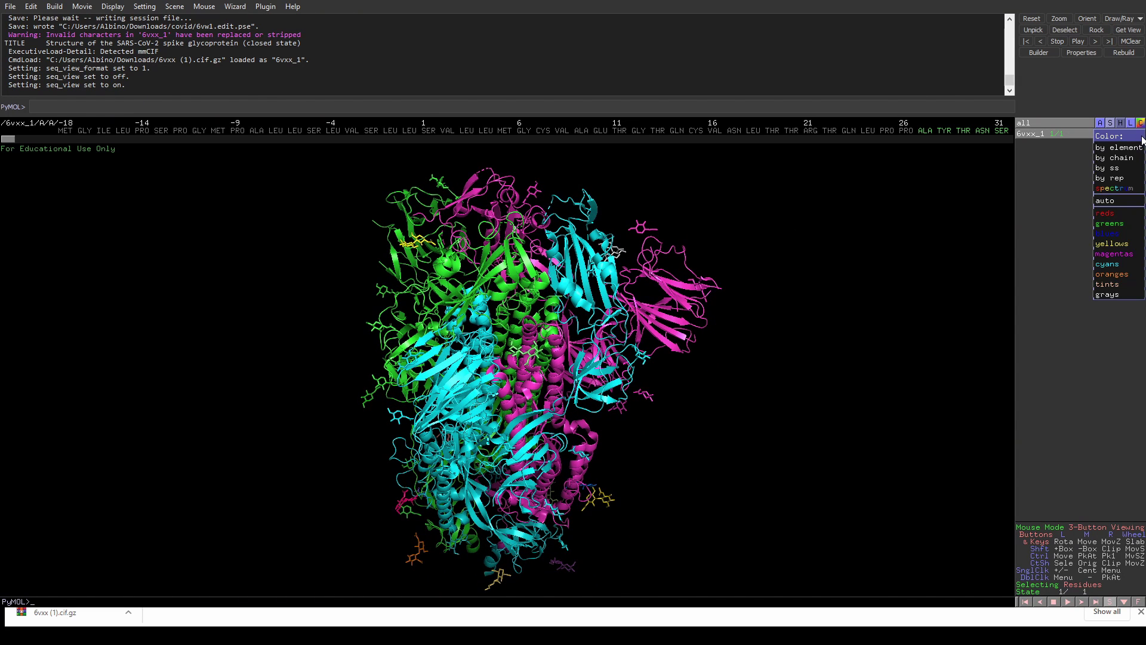
pyautogui.moveTo(1142, 148)
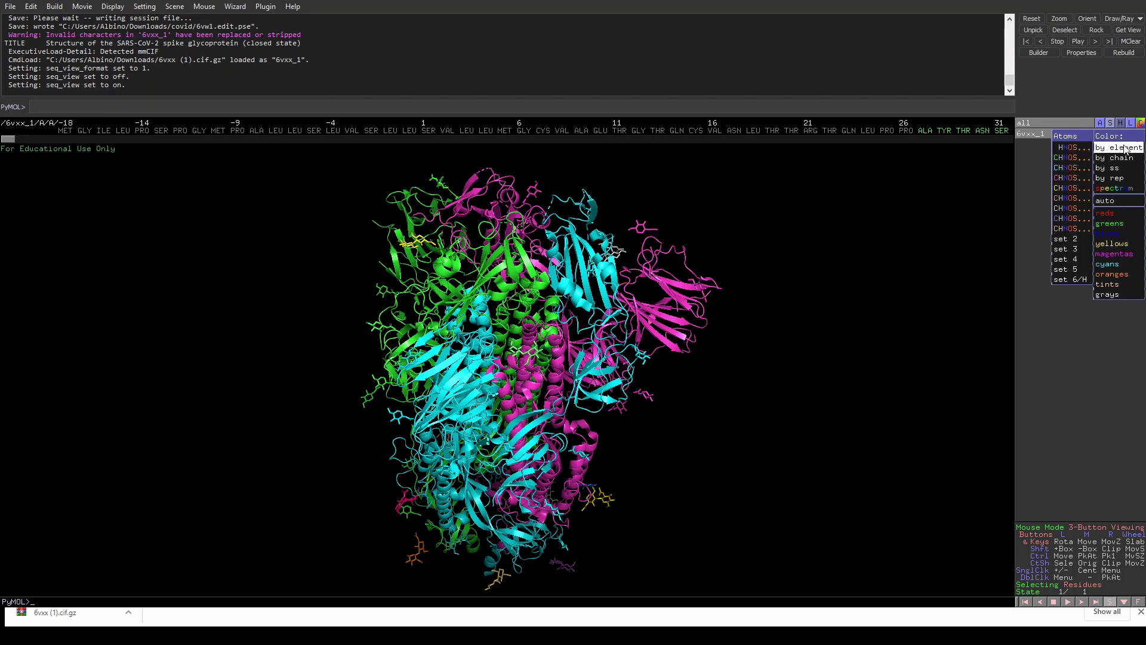
pyautogui.click(1108, 135)
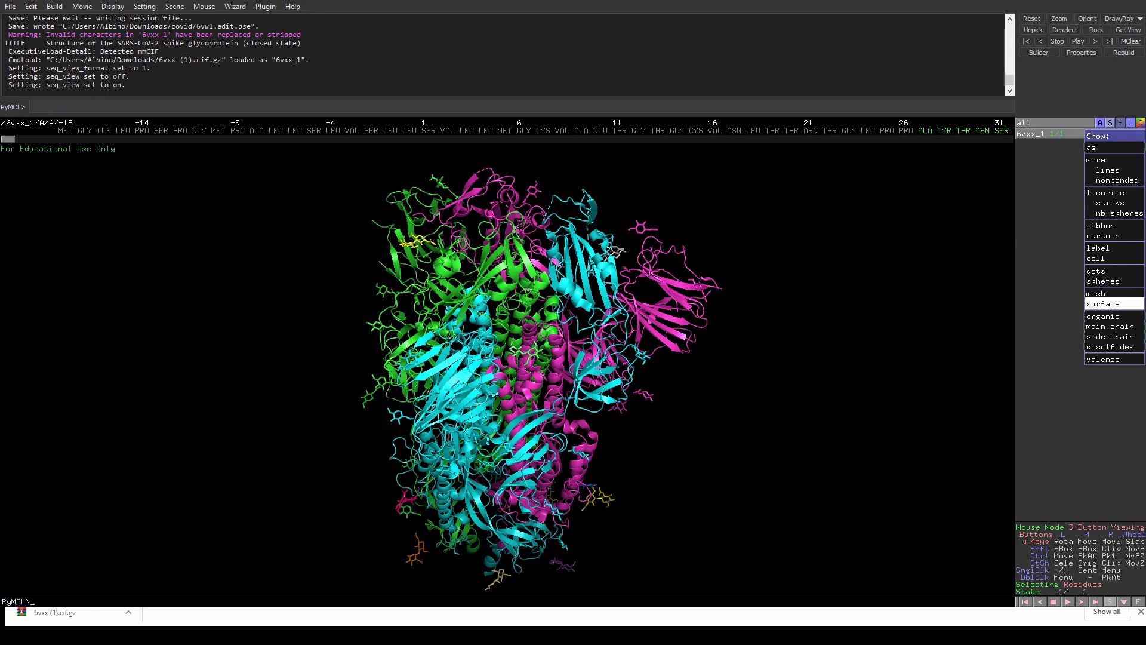
pyautogui.click(1113, 306)
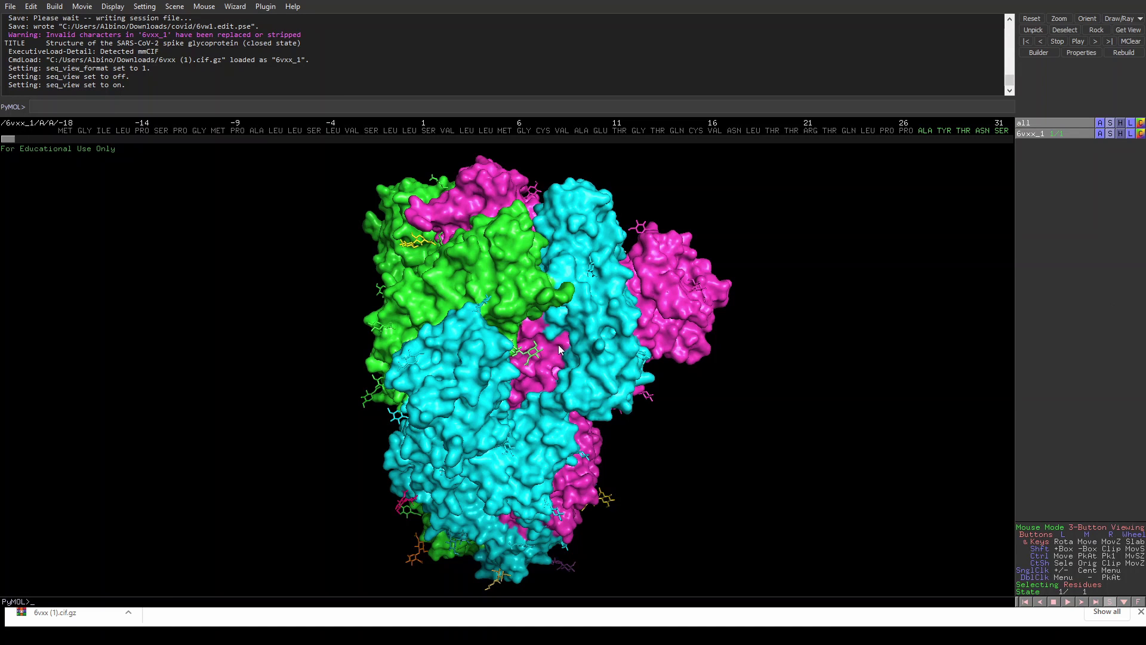
# Examine the chain-colored surface of the spike trimer from the side and from above, including how its three chains pack together
pyautogui.moveTo(561, 350); pyautogui.dragTo(534, 368)
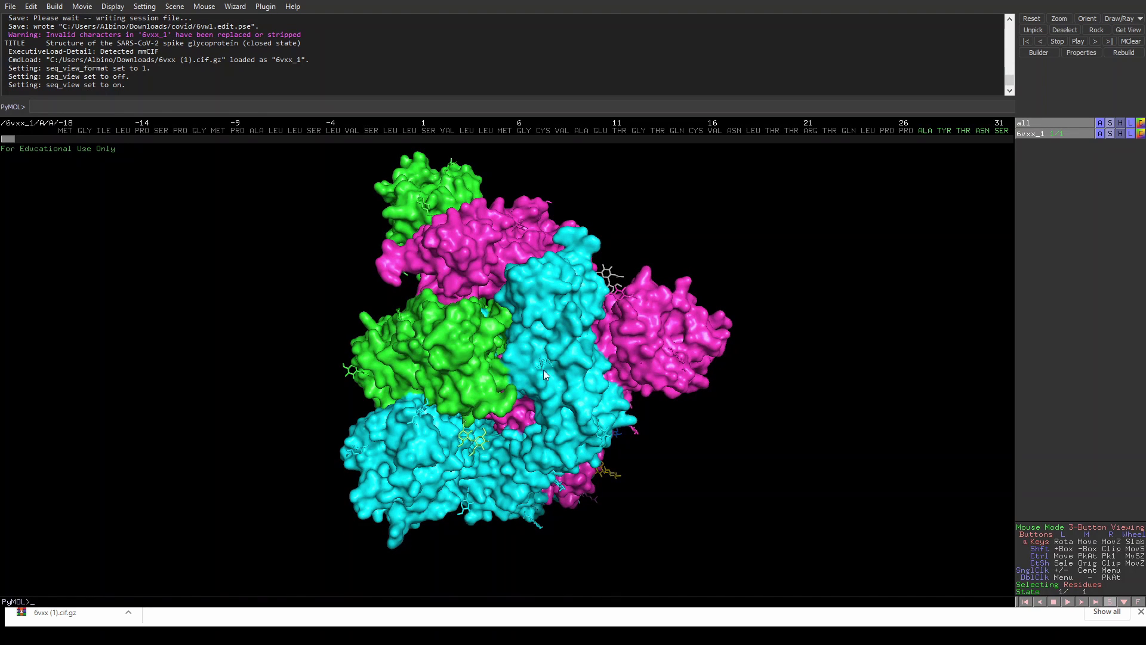
pyautogui.moveTo(452, 314); pyautogui.dragTo(521, 455)
pyautogui.moveTo(521, 455); pyautogui.dragTo(502, 374, button='right')
pyautogui.moveTo(503, 374); pyautogui.dragTo(511, 561)
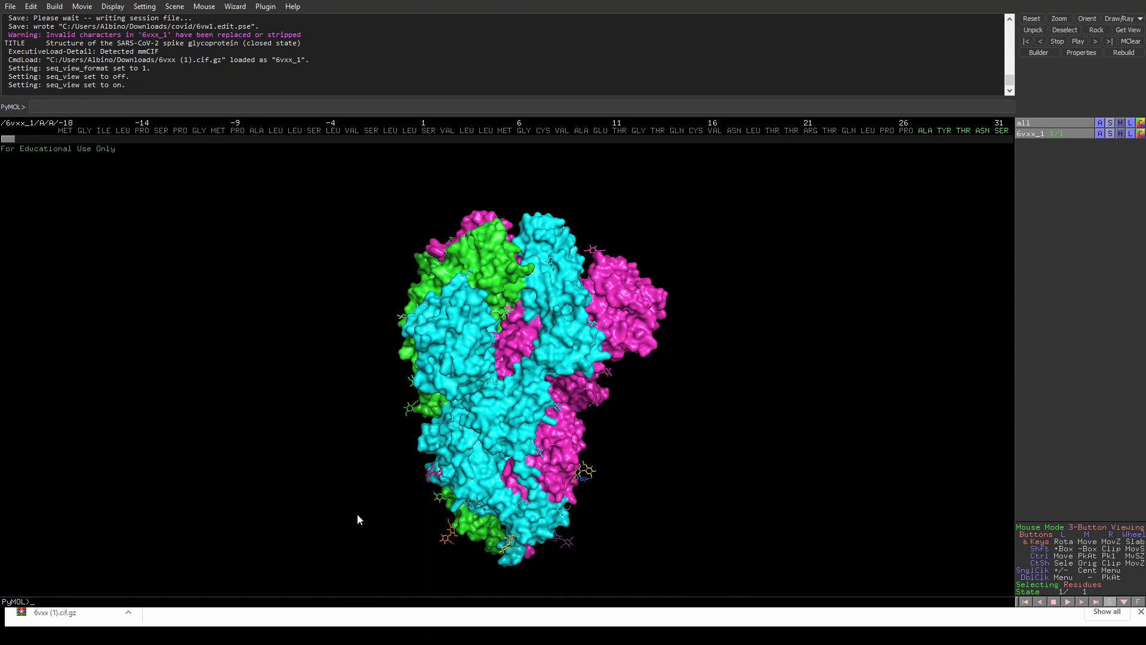
pyautogui.moveTo(528, 476); pyautogui.dragTo(460, 489)
pyautogui.moveTo(471, 404); pyautogui.dragTo(471, 433)
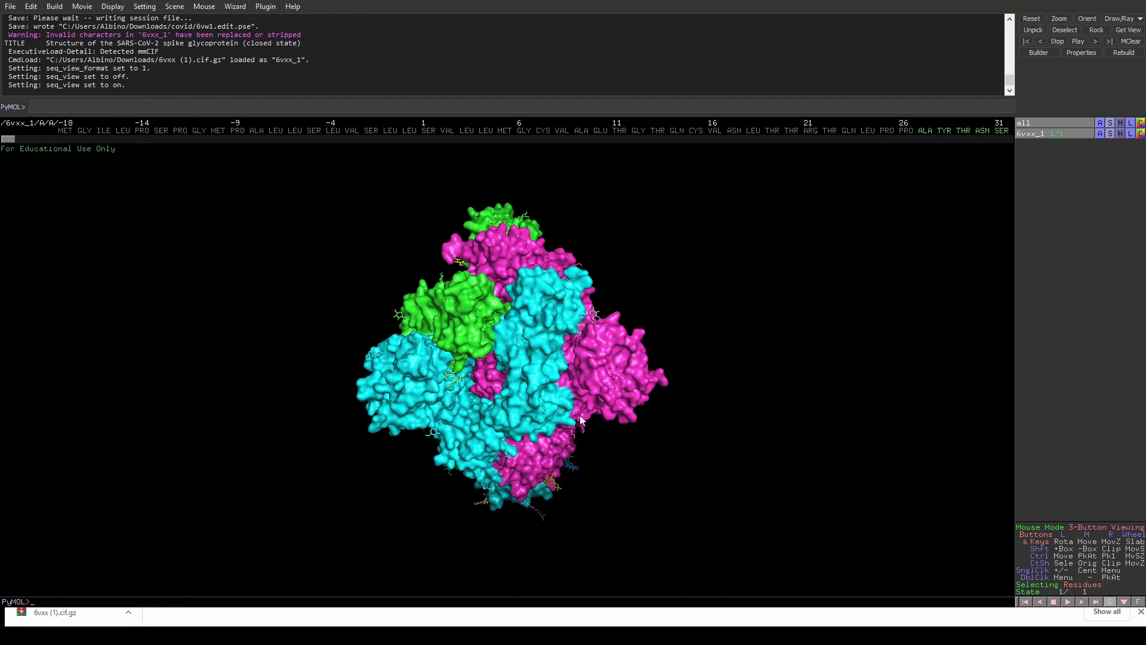
pyautogui.moveTo(395, 358); pyautogui.dragTo(564, 367)
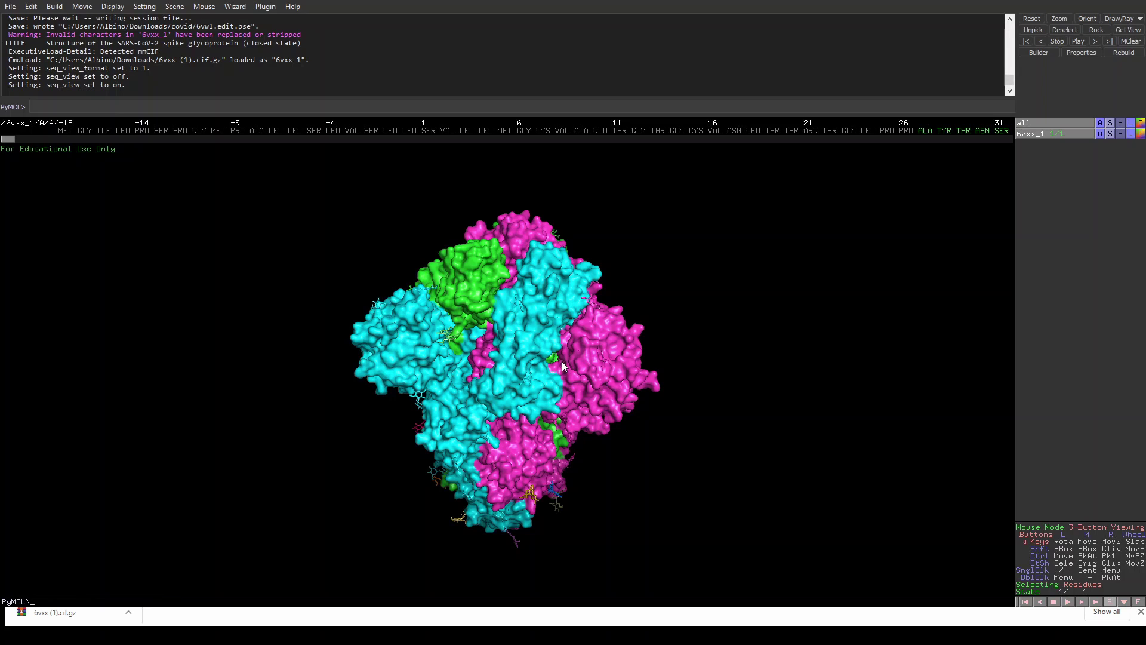
pyautogui.moveTo(561, 361); pyautogui.dragTo(506, 350)
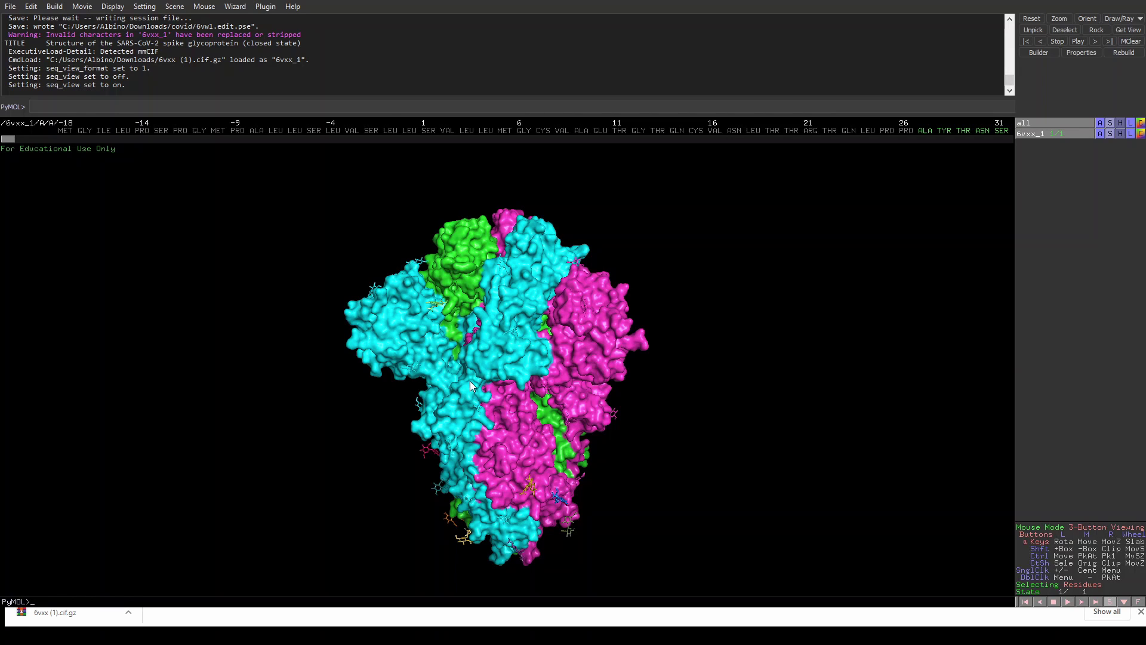
pyautogui.moveTo(470, 381); pyautogui.dragTo(480, 388)
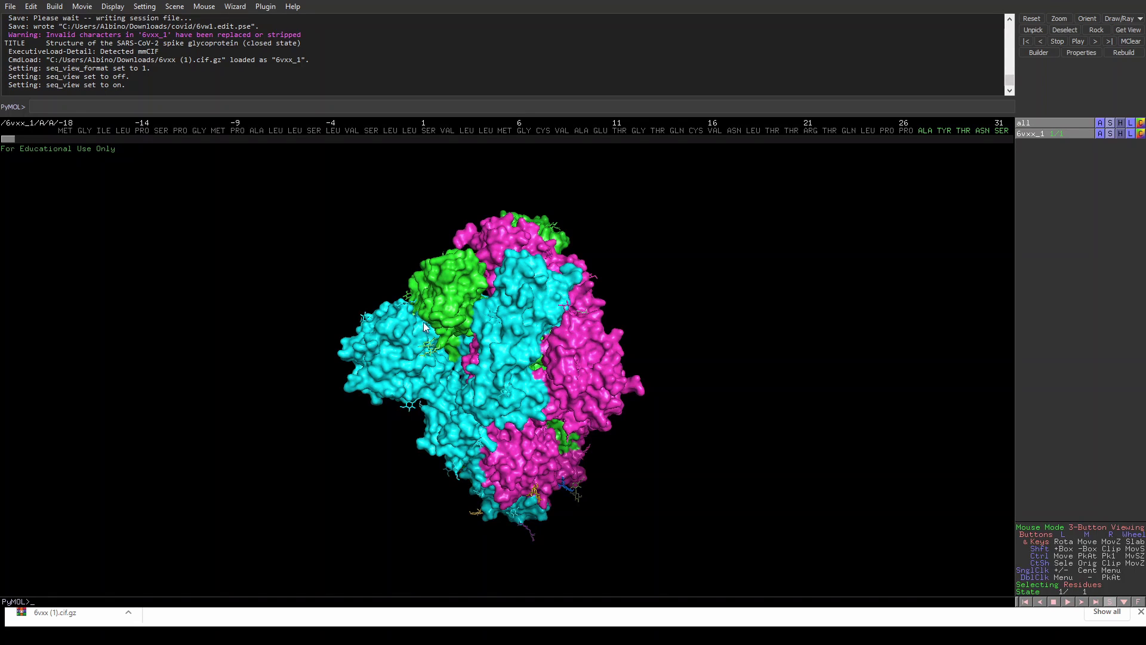
pyautogui.moveTo(568, 366); pyautogui.dragTo(570, 335)
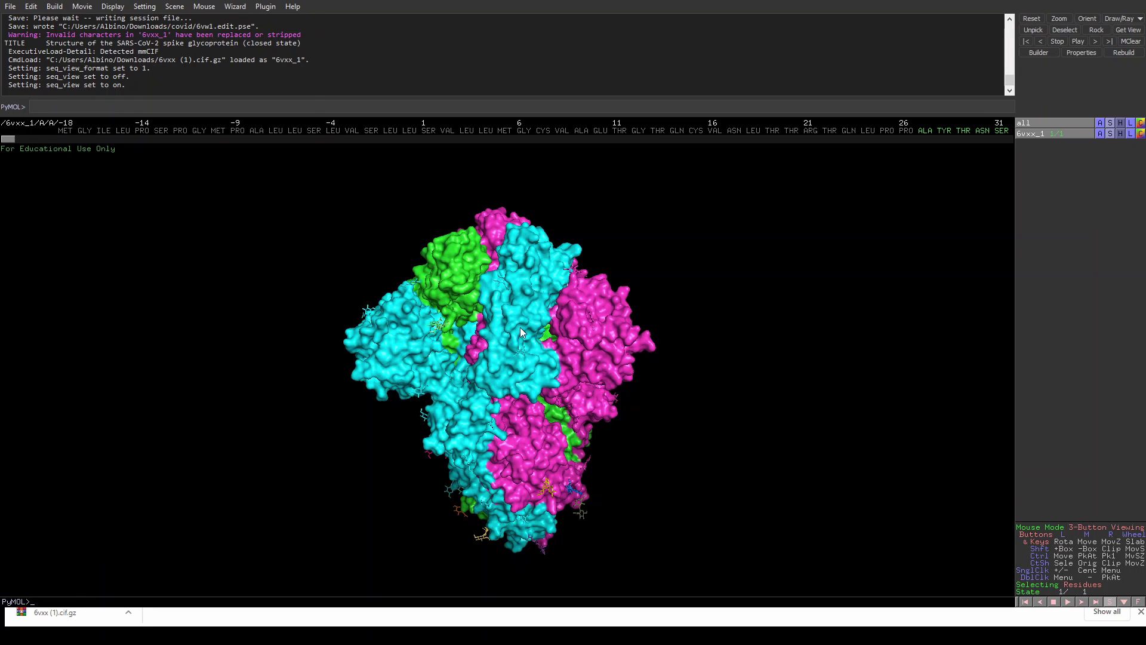
pyautogui.moveTo(521, 327); pyautogui.dragTo(601, 320)
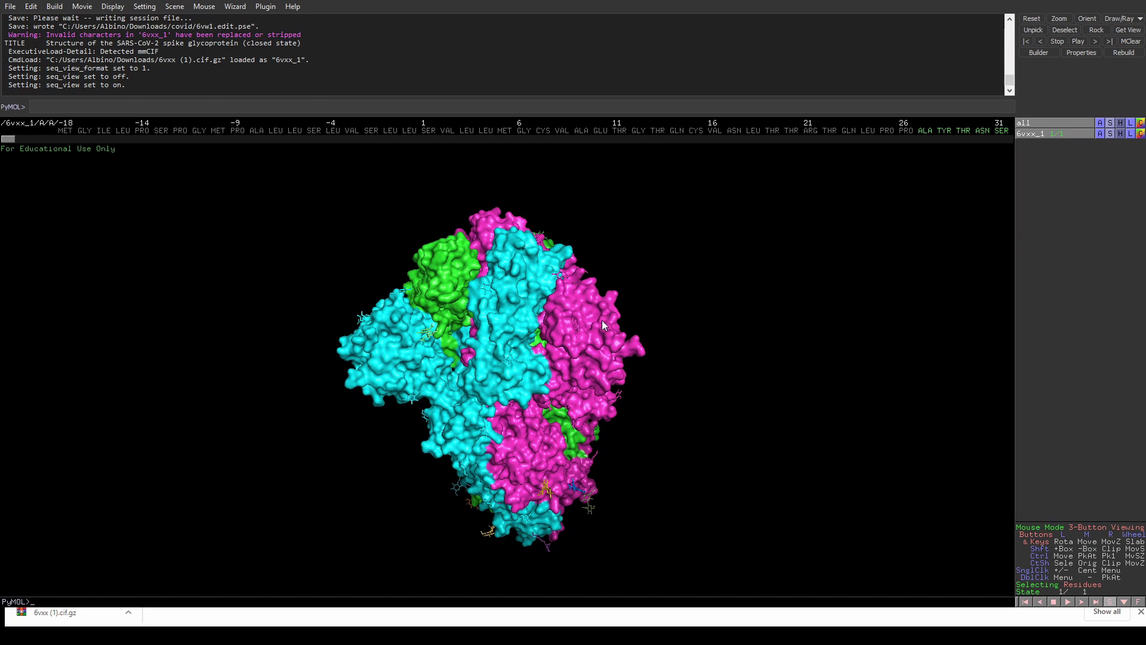
pyautogui.moveTo(503, 294); pyautogui.dragTo(522, 326)
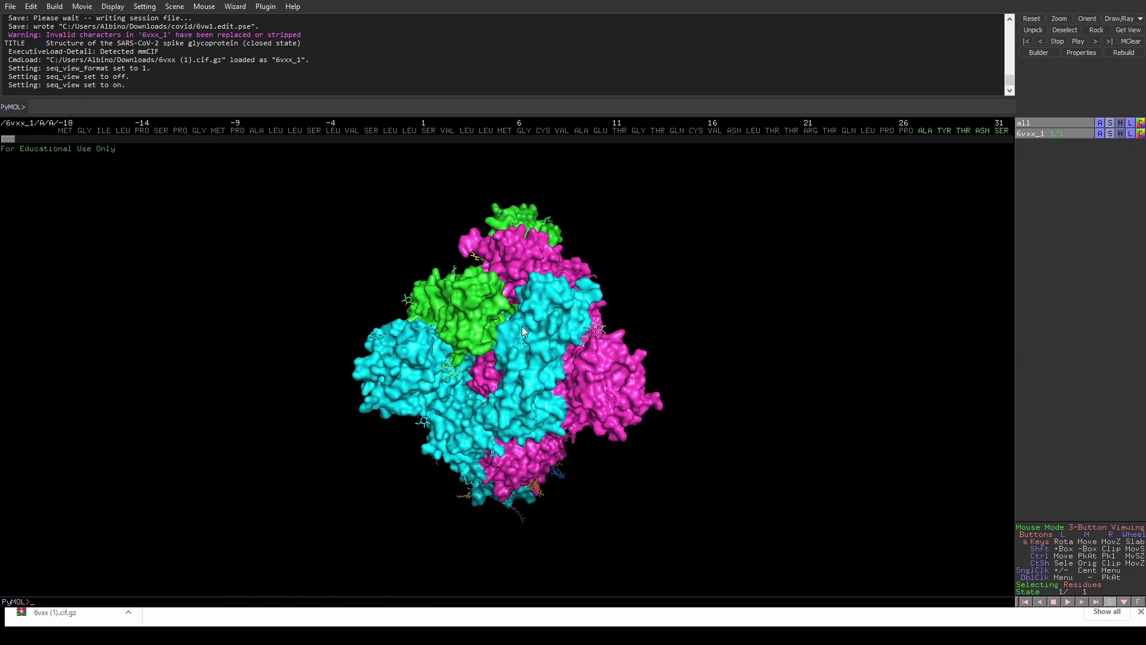
pyautogui.moveTo(576, 394); pyautogui.dragTo(536, 327)
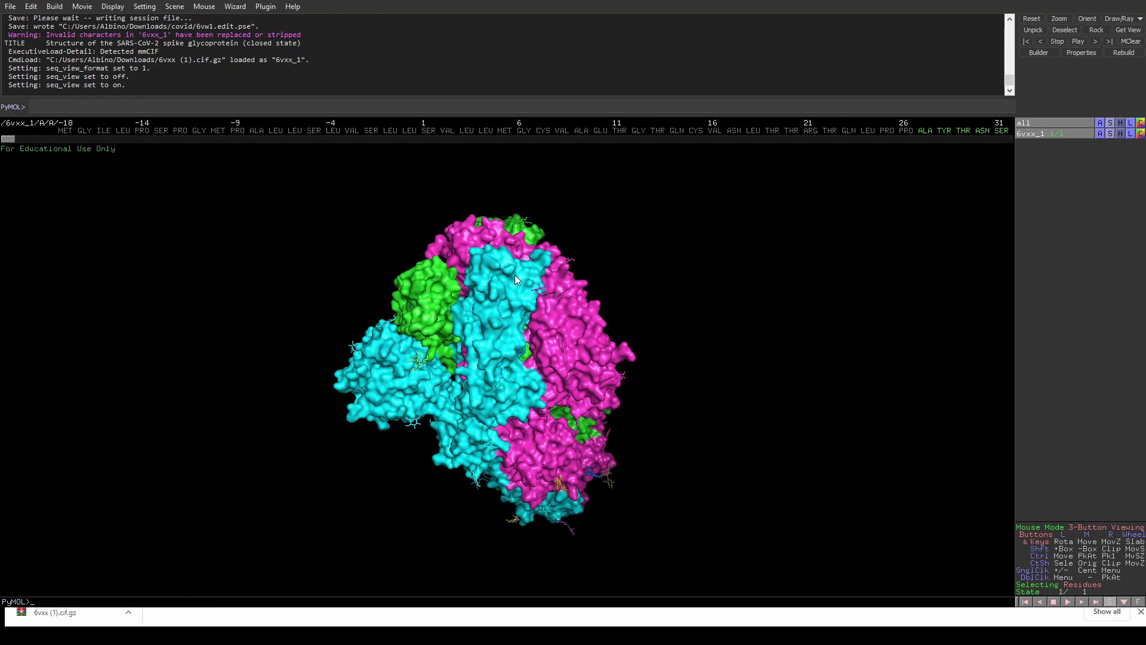
pyautogui.moveTo(510, 286); pyautogui.dragTo(523, 289)
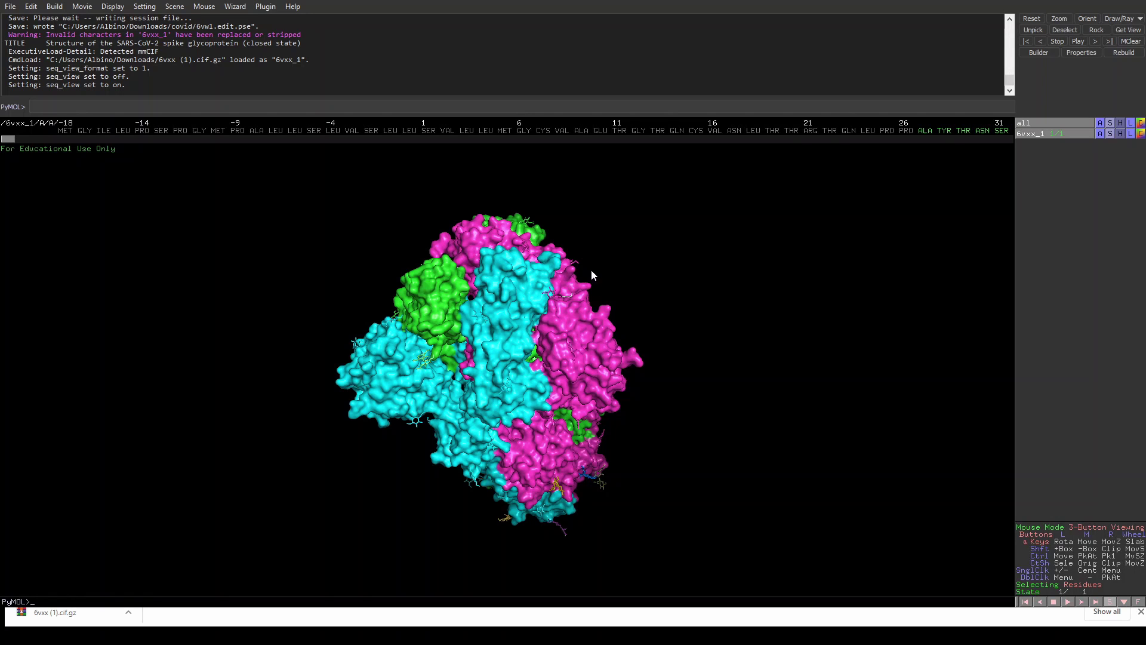
pyautogui.moveTo(589, 267); pyautogui.dragTo(558, 295)
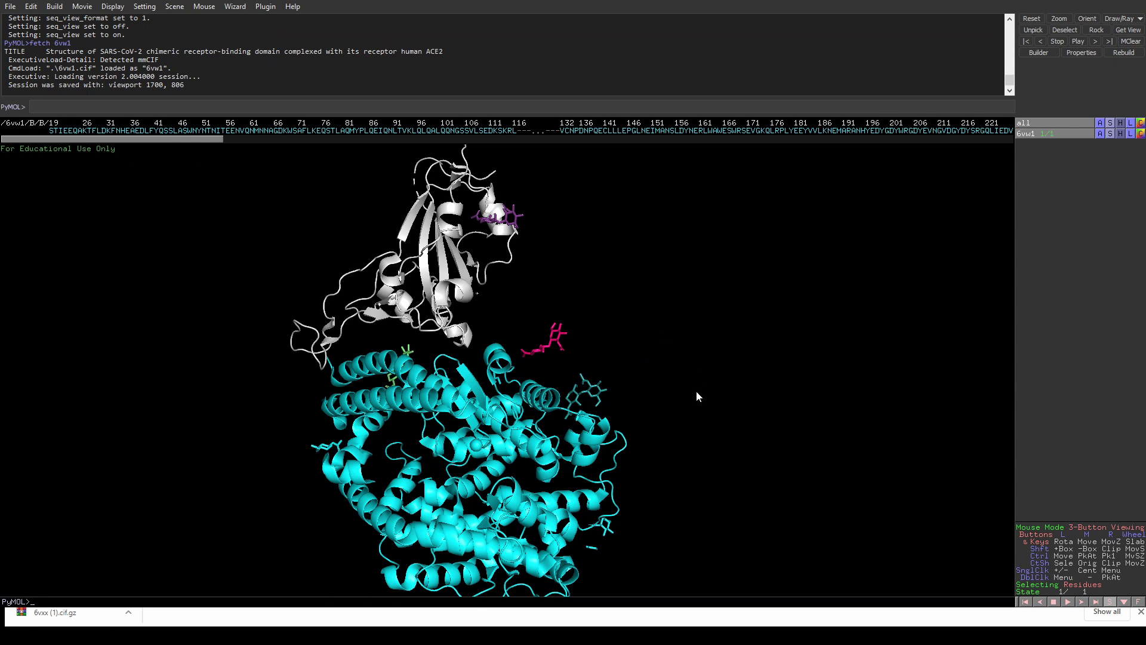
# Set the sequence display of 6vw1 to three-letter residue names and bring it to the start of chain B
pyautogui.moveTo(697, 392); pyautogui.dragTo(417, 513)
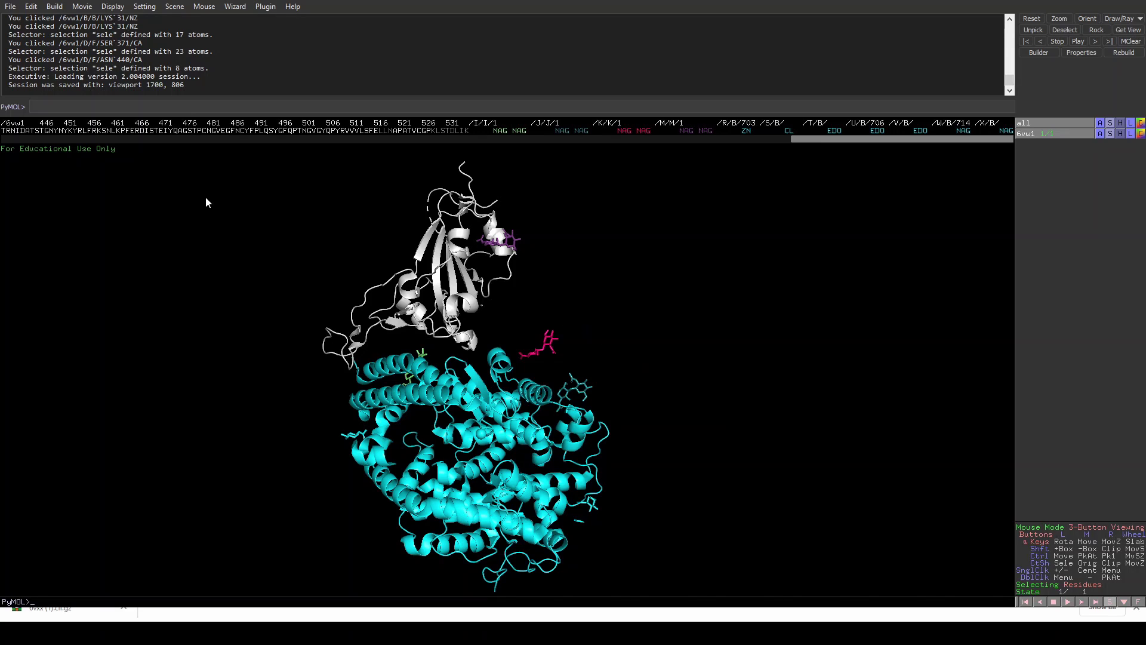
pyautogui.click(113, 6)
pyautogui.click(153, 27)
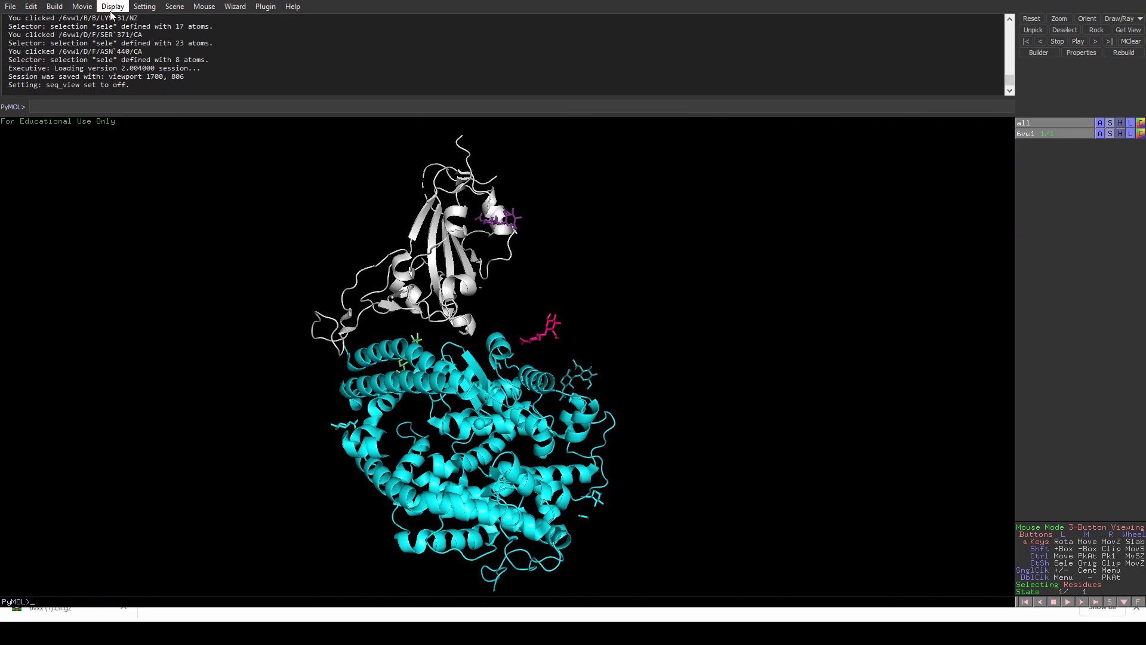
pyautogui.click(133, 29)
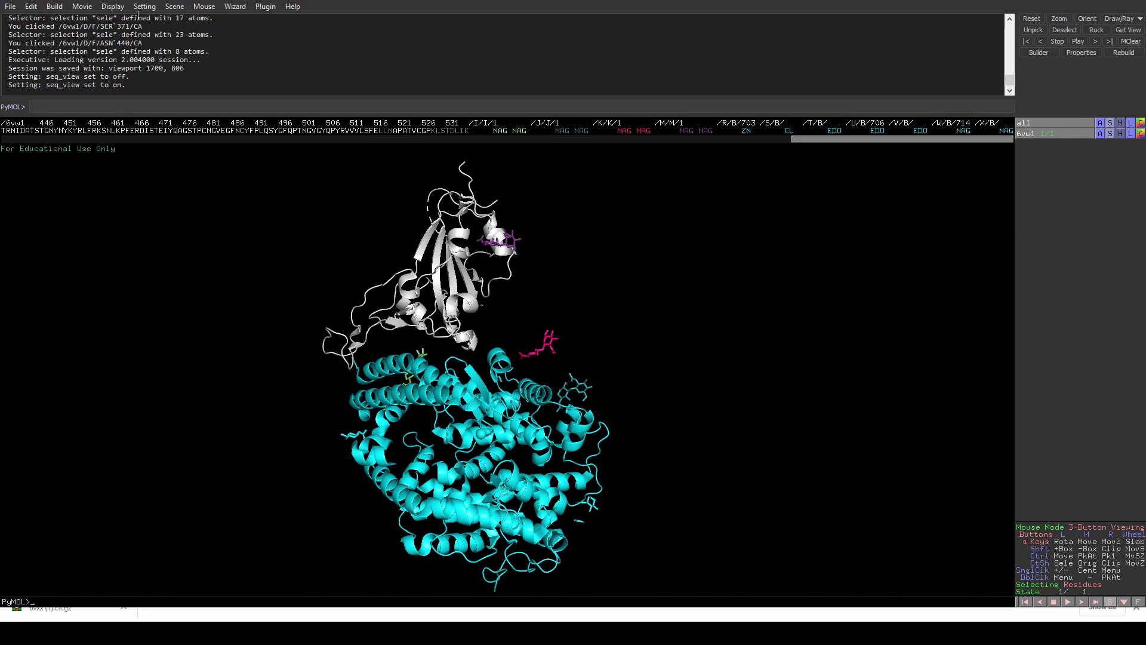
pyautogui.click(240, 58)
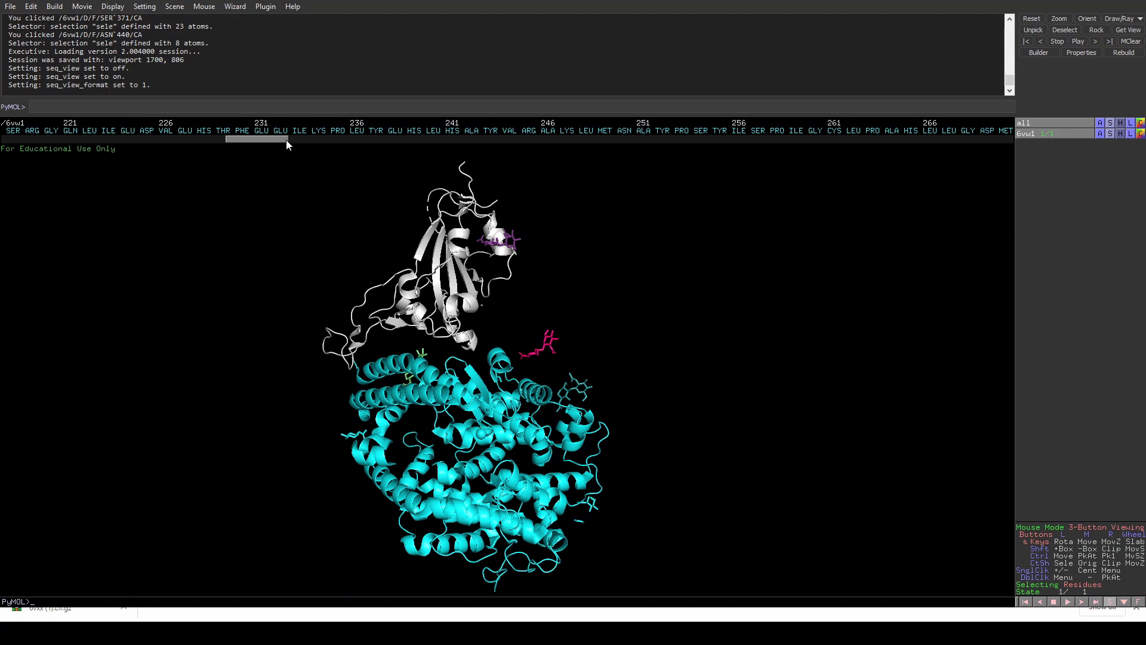
pyautogui.moveTo(290, 145); pyautogui.dragTo(52, 141)
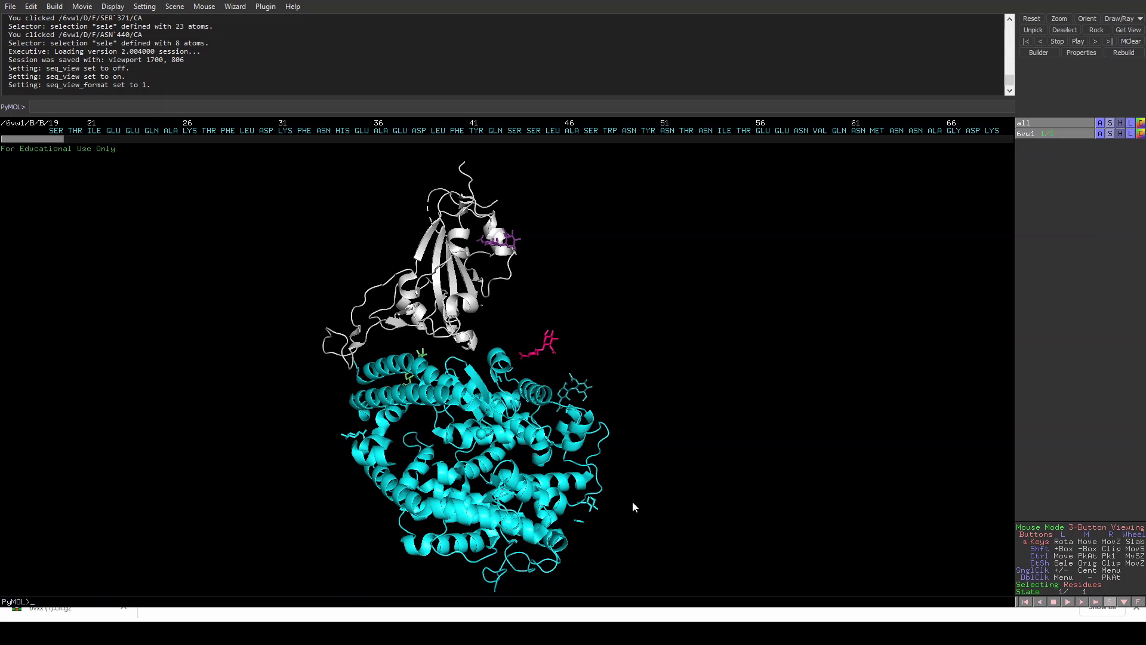
# Select the cyan chain B of 6vw1 from SER 19 through ALA 614, rename the selection ECA2 and turn off its highlight
pyautogui.click(52, 131)
pyautogui.moveTo(49, 138); pyautogui.dragTo(719, 162)
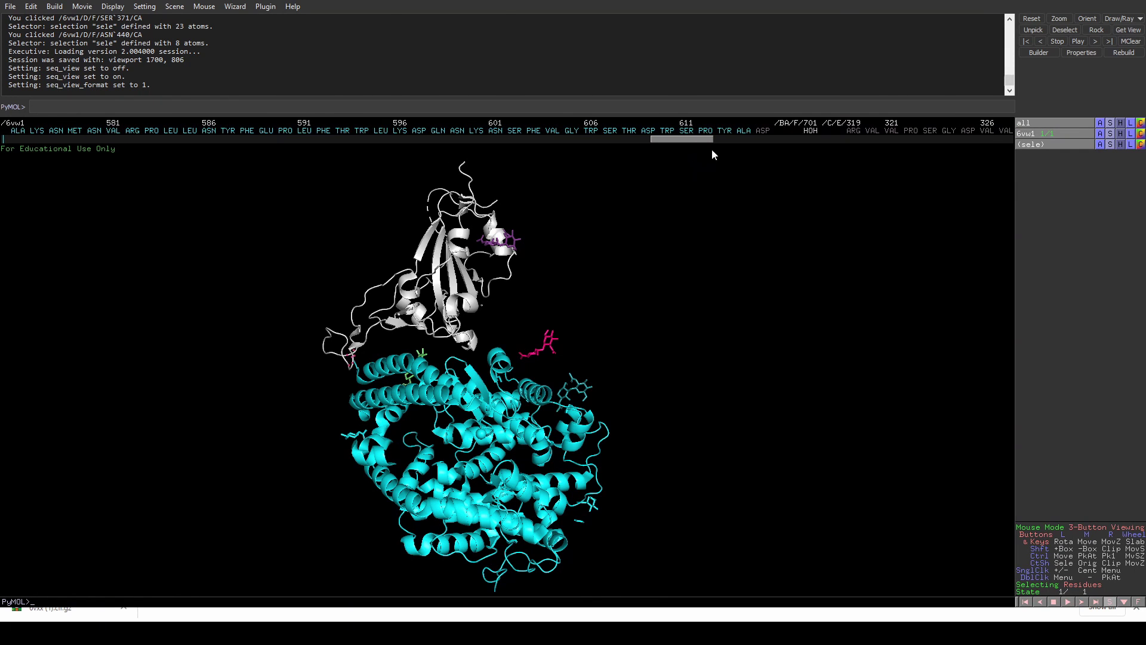
pyautogui.keyDown('shift'); pyautogui.click(744, 130); pyautogui.keyUp('shift')
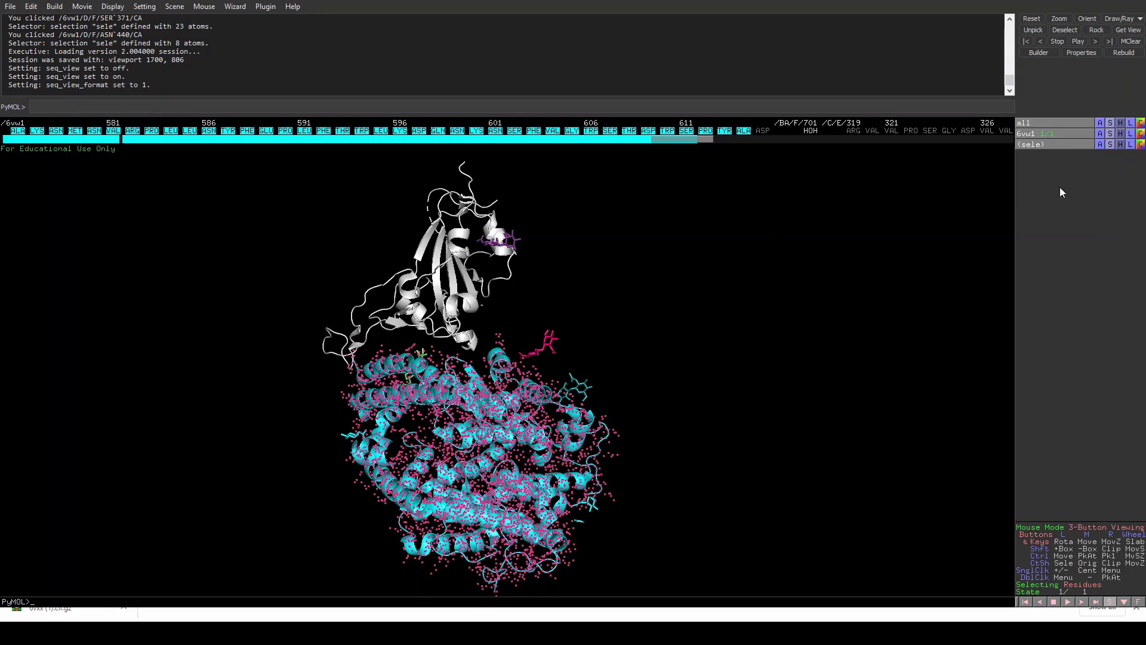
pyautogui.click(1100, 147)
pyautogui.click(1101, 173)
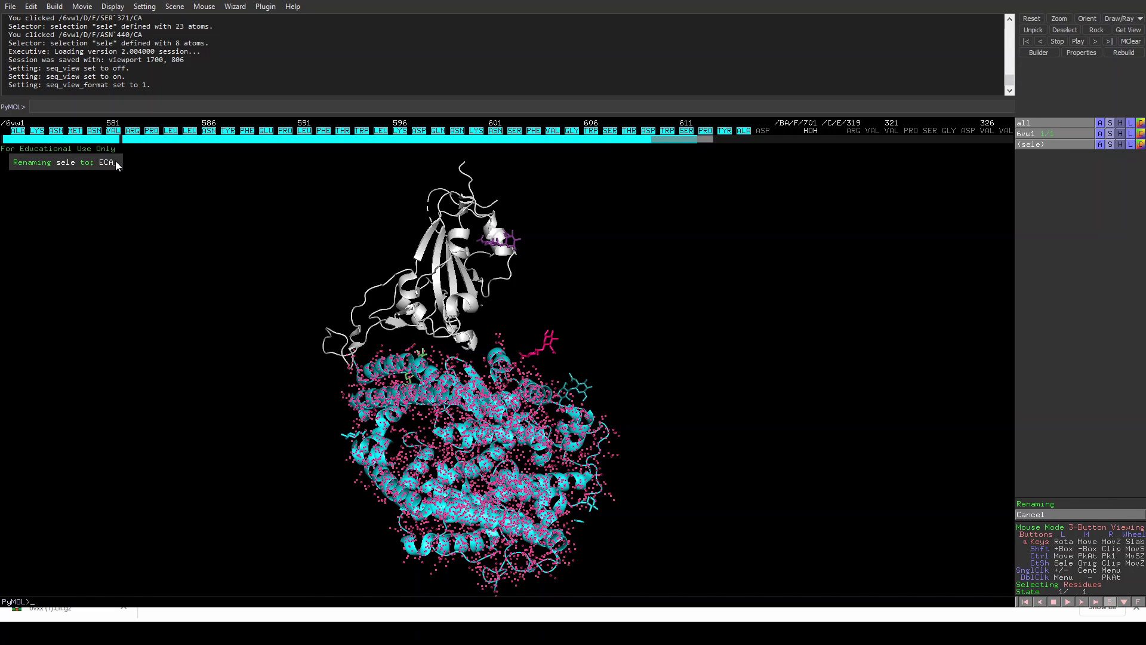
pyautogui.press('Return')
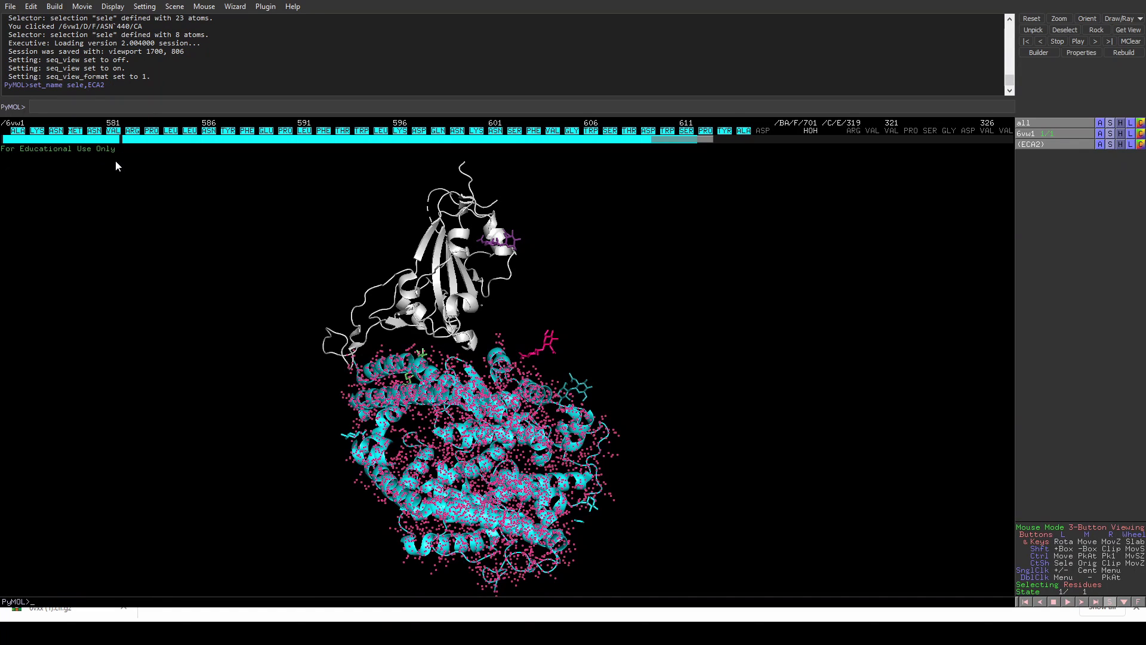
pyautogui.click(1050, 143)
pyautogui.click(1044, 143)
pyautogui.click(1044, 144)
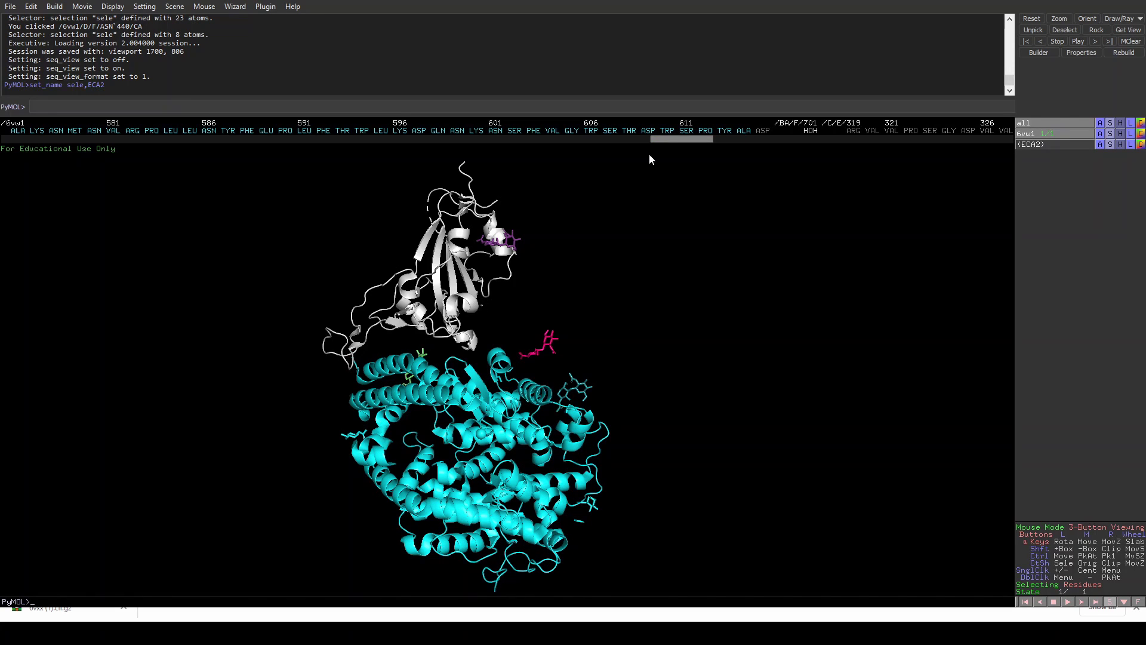
# Select the white spike chain of 6vw1 through its final LYS, rename the selection S and turn off its highlight
pyautogui.moveTo(688, 138); pyautogui.dragTo(966, 152)
pyautogui.click(696, 131)
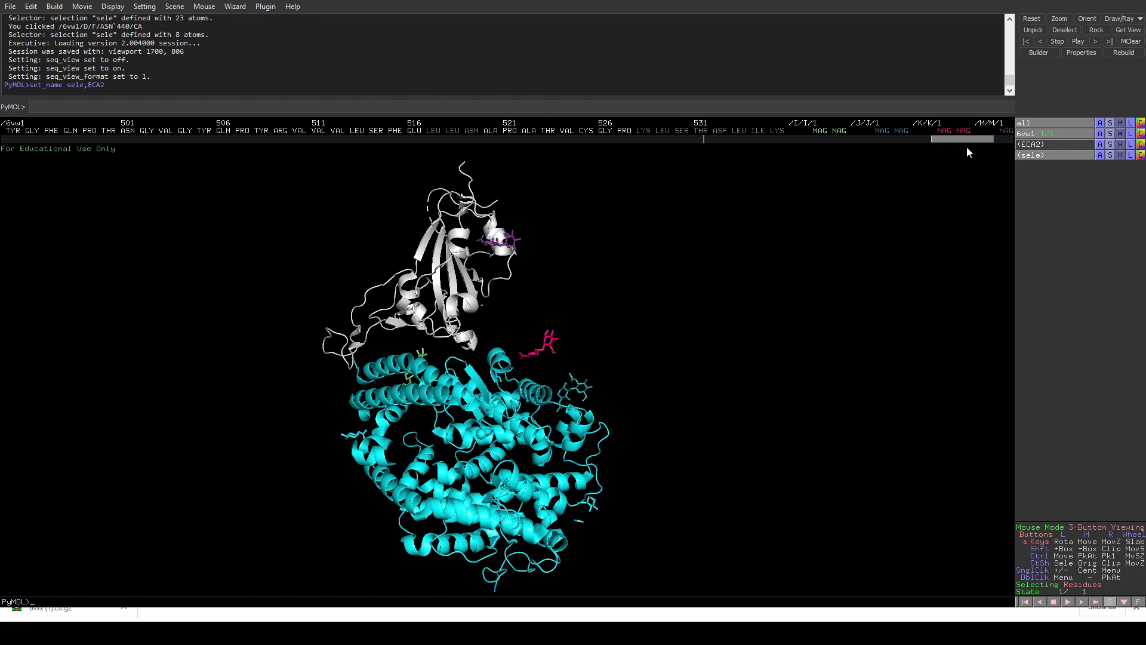
pyautogui.keyDown('shift'); pyautogui.click(776, 130); pyautogui.keyUp('shift')
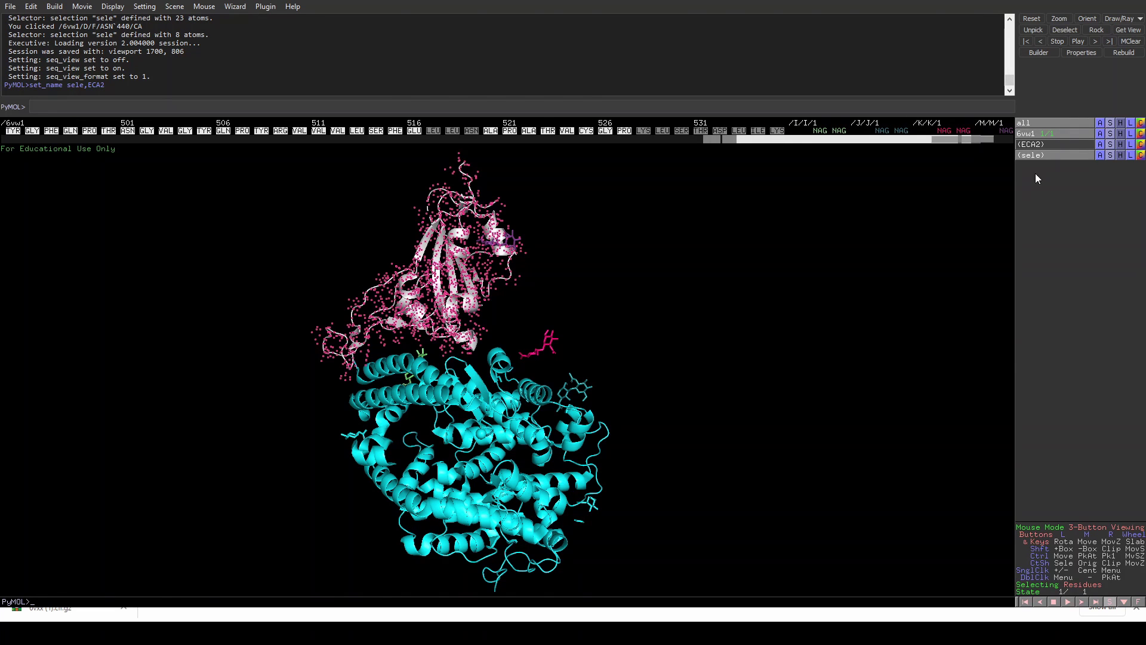
pyautogui.click(1041, 154)
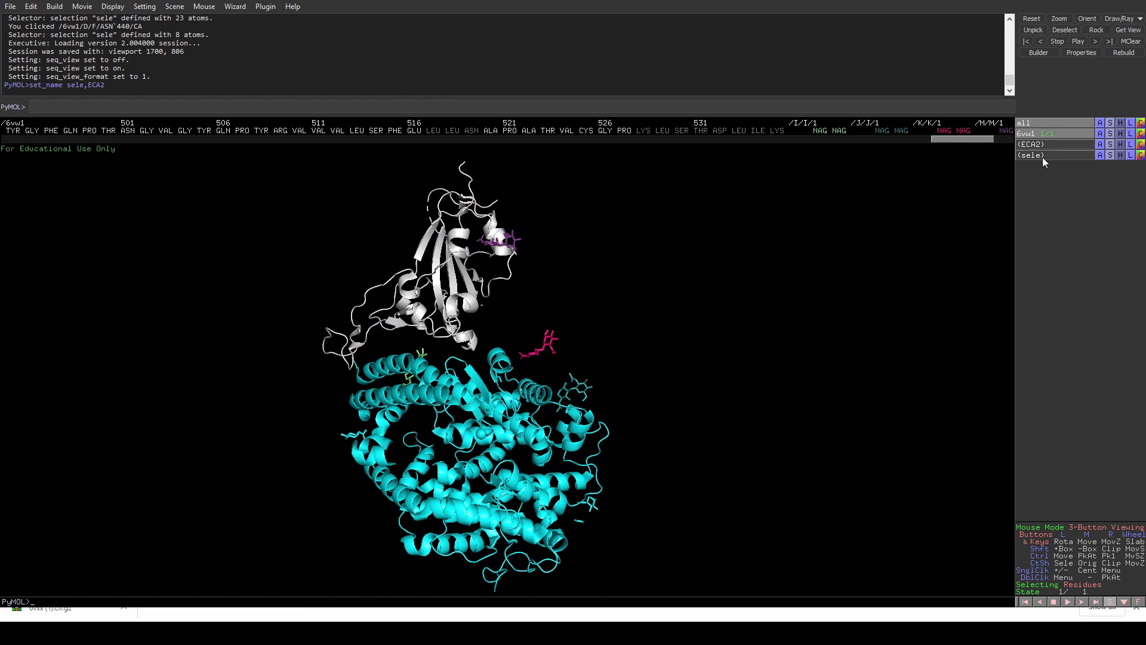
pyautogui.click(1043, 156)
pyautogui.click(1100, 154)
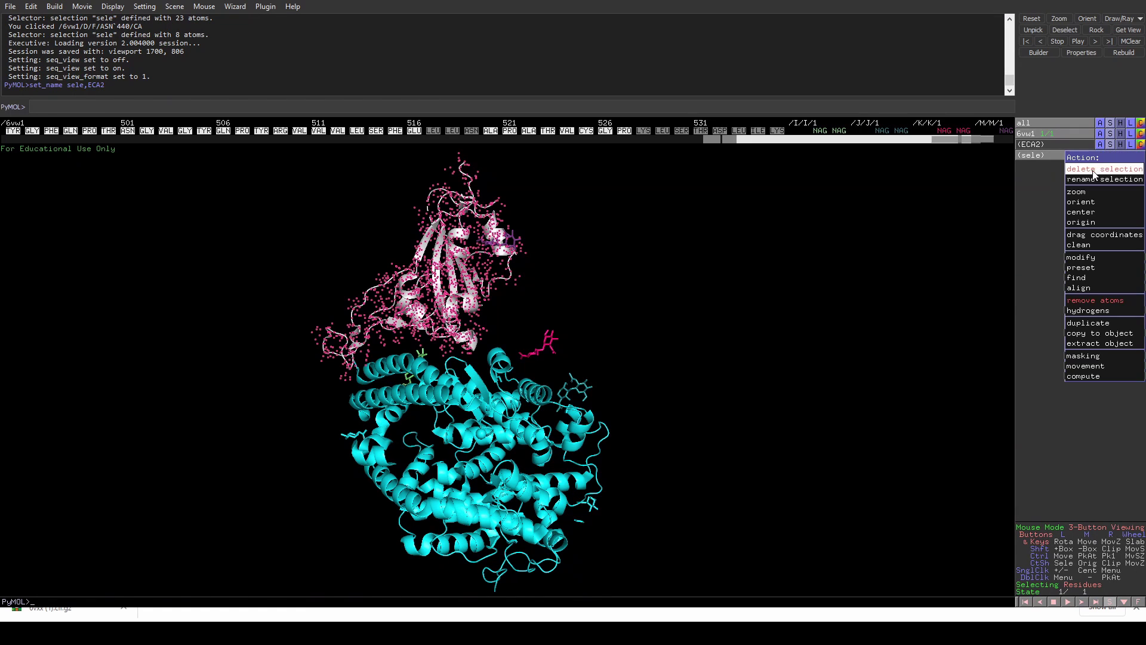
pyautogui.click(1074, 187)
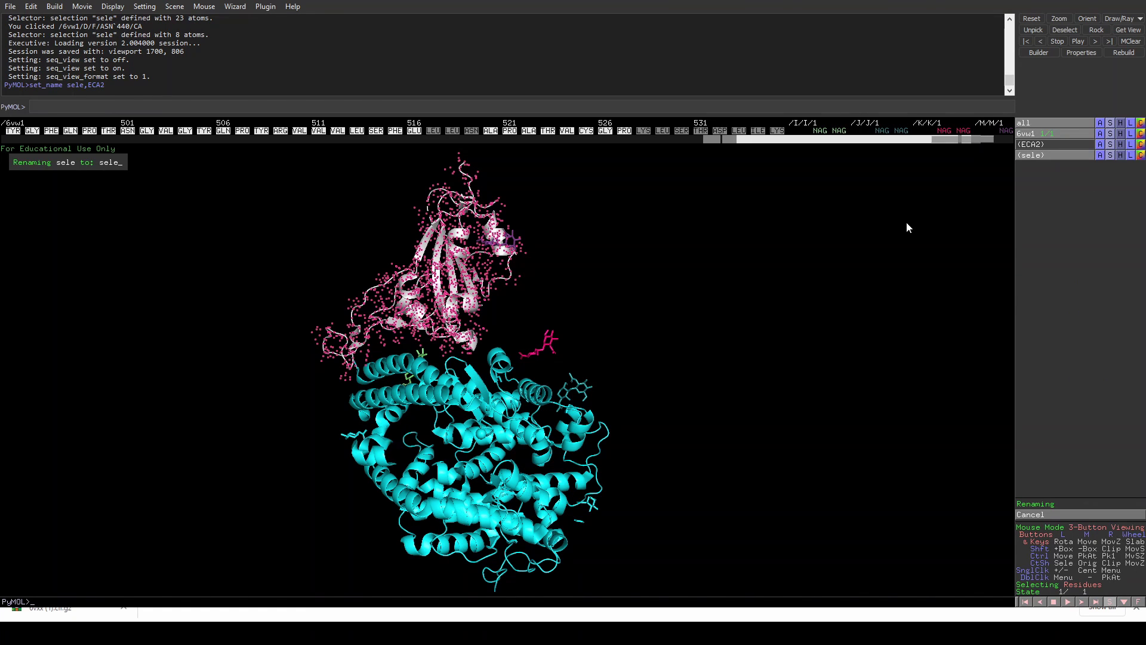
pyautogui.press('BackSpace')
pyautogui.press('BackSpace')
pyautogui.press('Return')
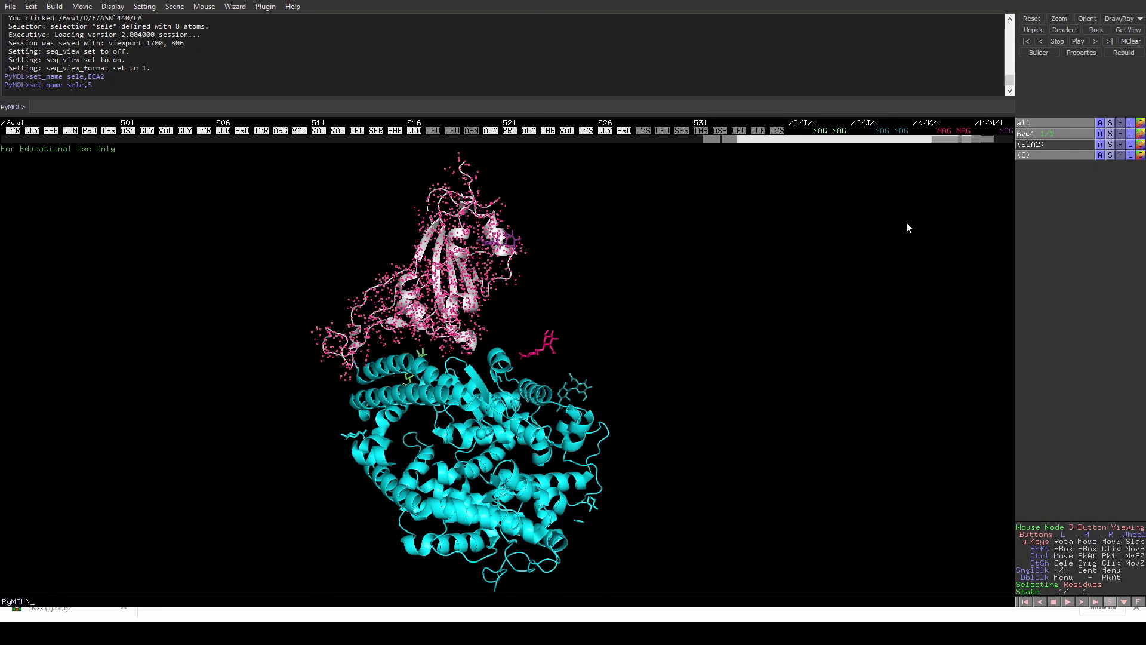
pyautogui.click(1027, 156)
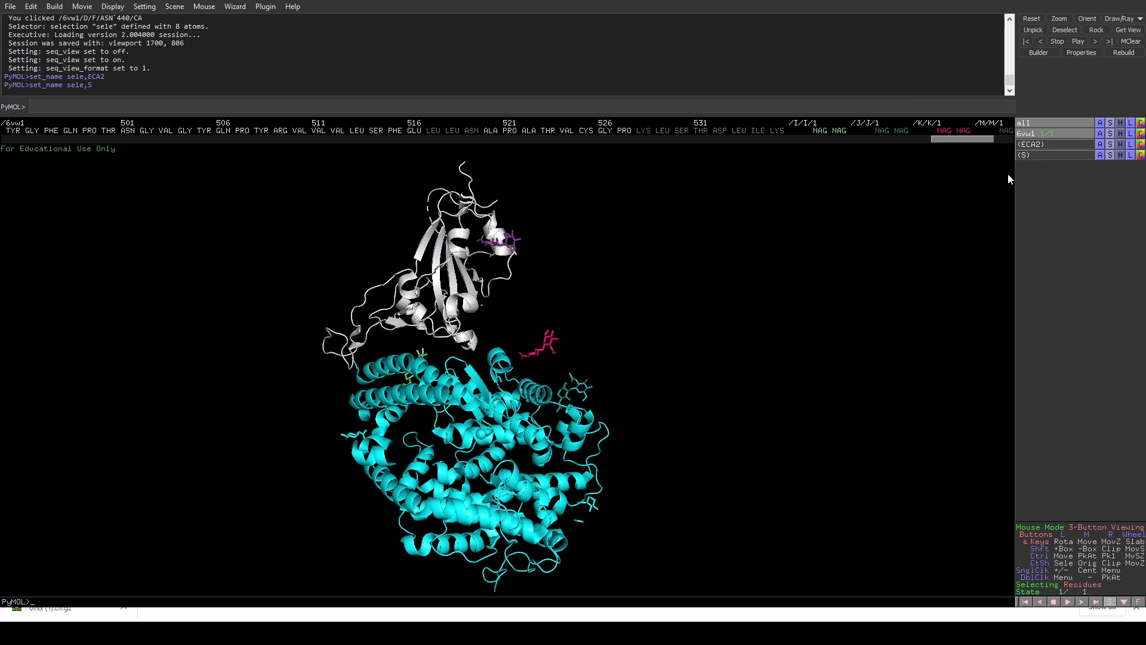
# Check the S and ECA2 selections by highlighting each in turn, and view the complex from another side
pyautogui.click(1044, 156)
pyautogui.click(1044, 155)
pyautogui.click(1066, 146)
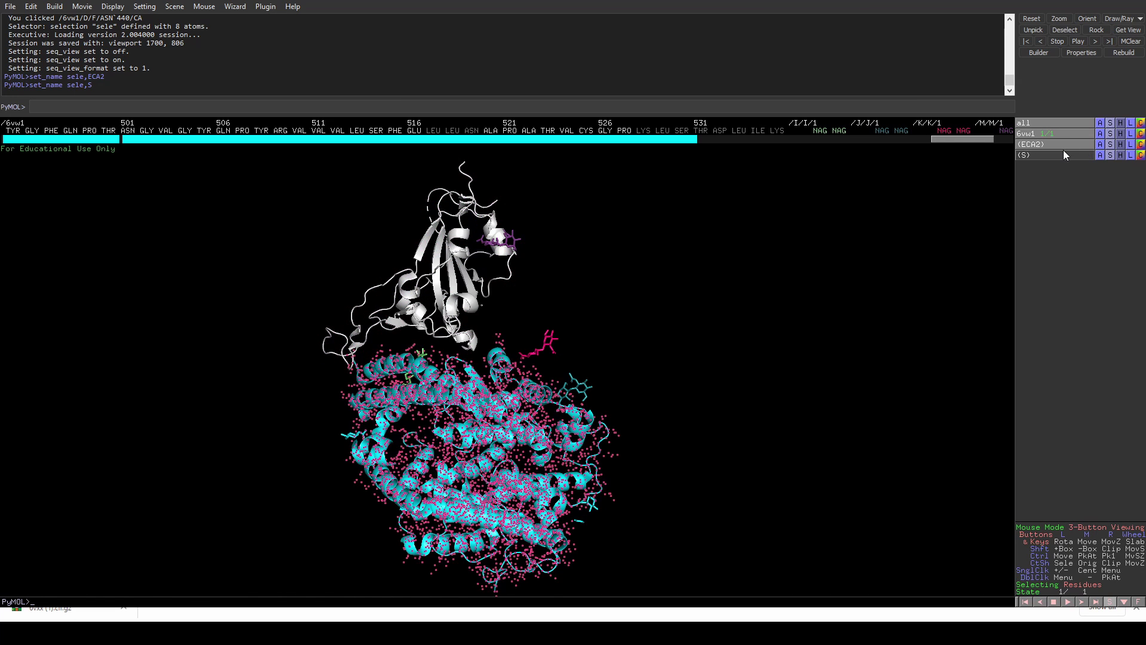
pyautogui.click(1062, 148)
pyautogui.moveTo(822, 274); pyautogui.dragTo(553, 356)
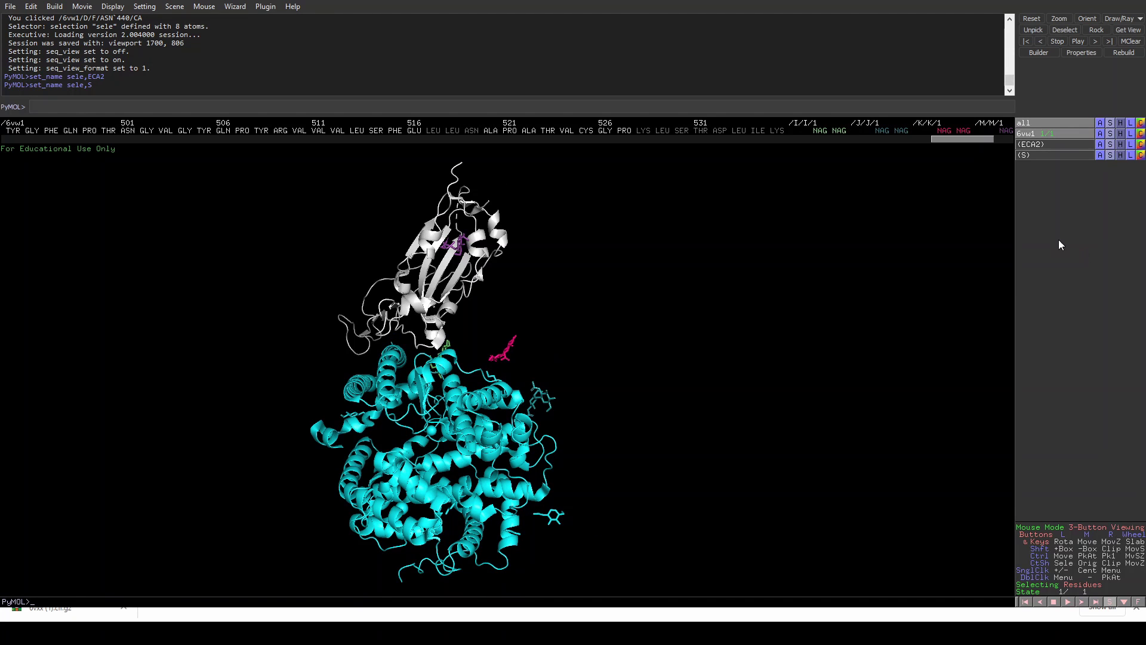
# Show the whole 6vw1 object as sticks and hide its cartoon representation
pyautogui.click(1110, 134)
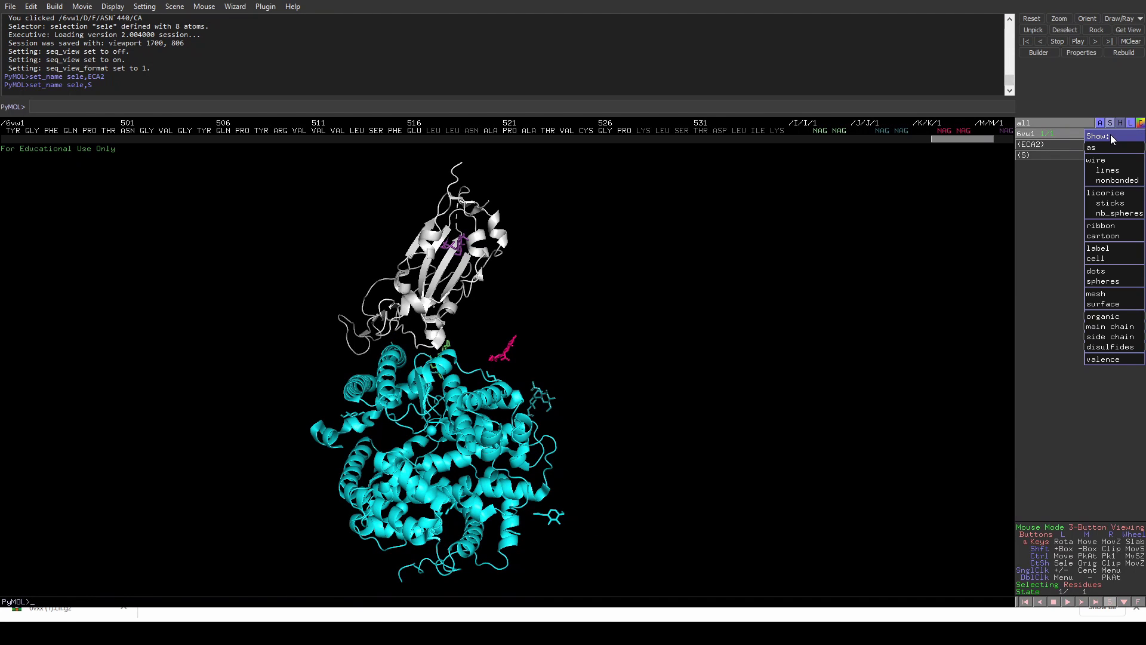
pyautogui.click(1108, 197)
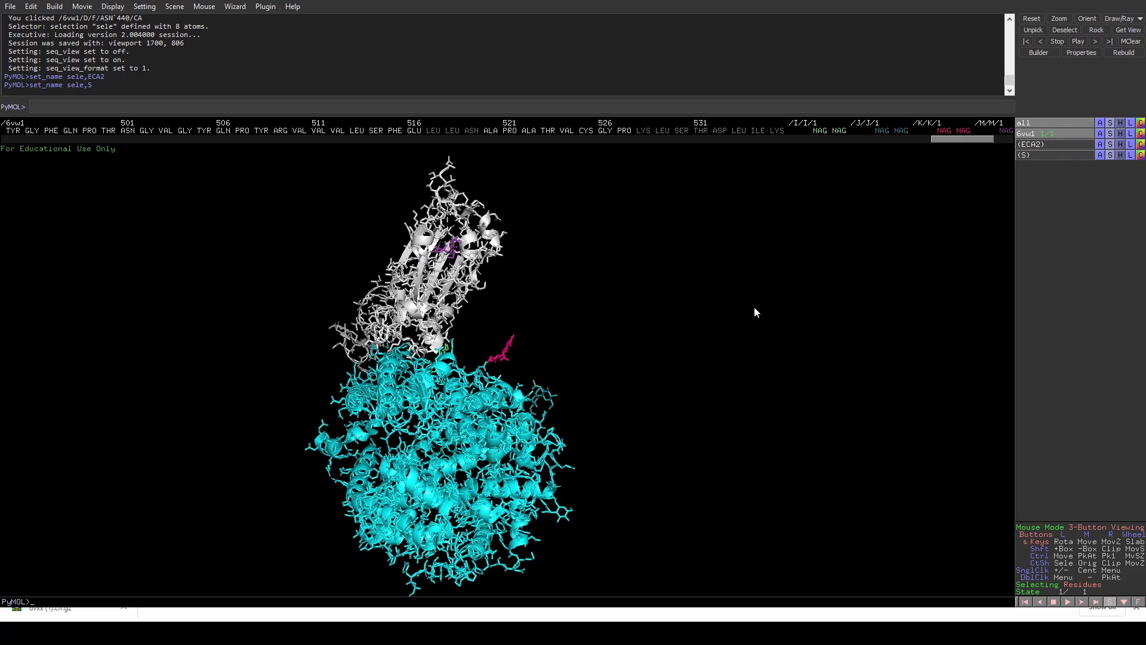
pyautogui.moveTo(754, 307)
pyautogui.mouseDown()
pyautogui.moveTo(550, 343)
pyautogui.moveTo(547, 320)
pyautogui.mouseUp()
pyautogui.moveTo(546, 320); pyautogui.dragTo(499, 398, button='right')
pyautogui.moveTo(499, 399); pyautogui.dragTo(497, 434)
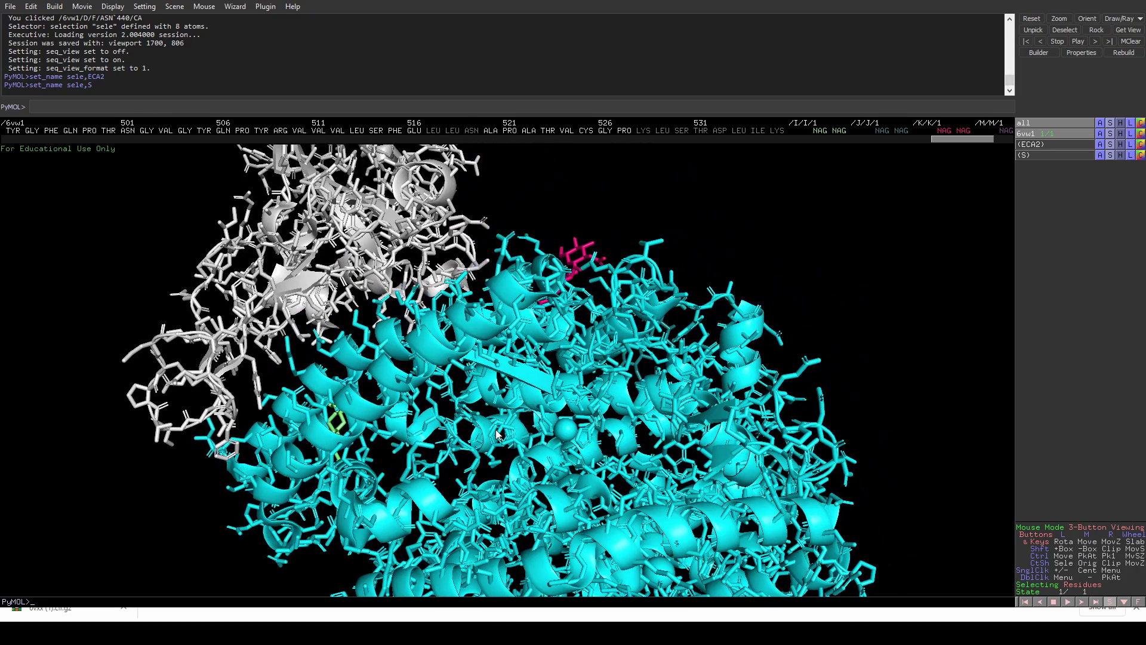
pyautogui.click(1121, 133)
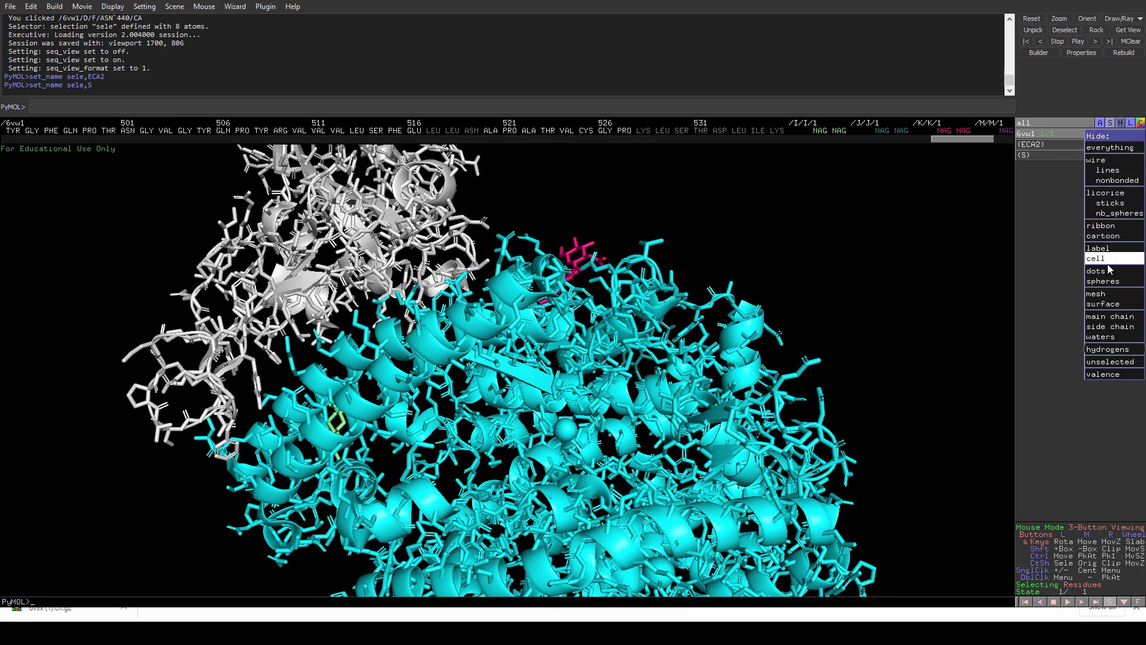
pyautogui.click(1105, 236)
pyautogui.moveTo(775, 296); pyautogui.dragTo(467, 392)
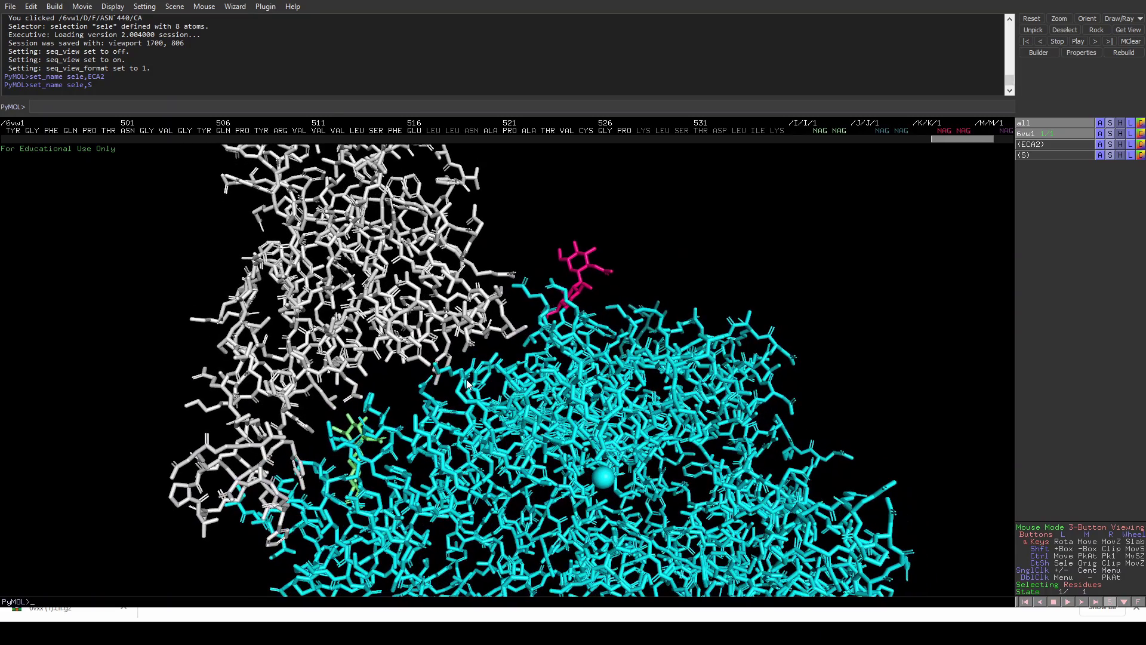
# Color 6vw1 by element with the HNOS scheme that keeps the chain colors on carbons, and inspect the interface between the two proteins
pyautogui.click(1141, 134)
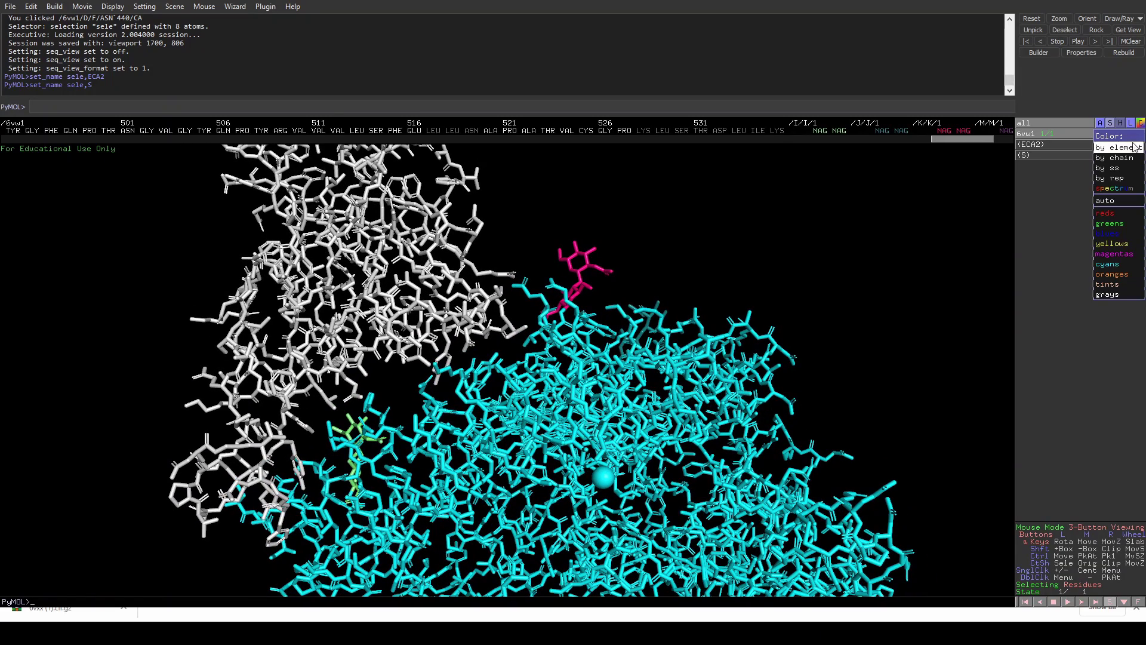
pyautogui.moveTo(1129, 149)
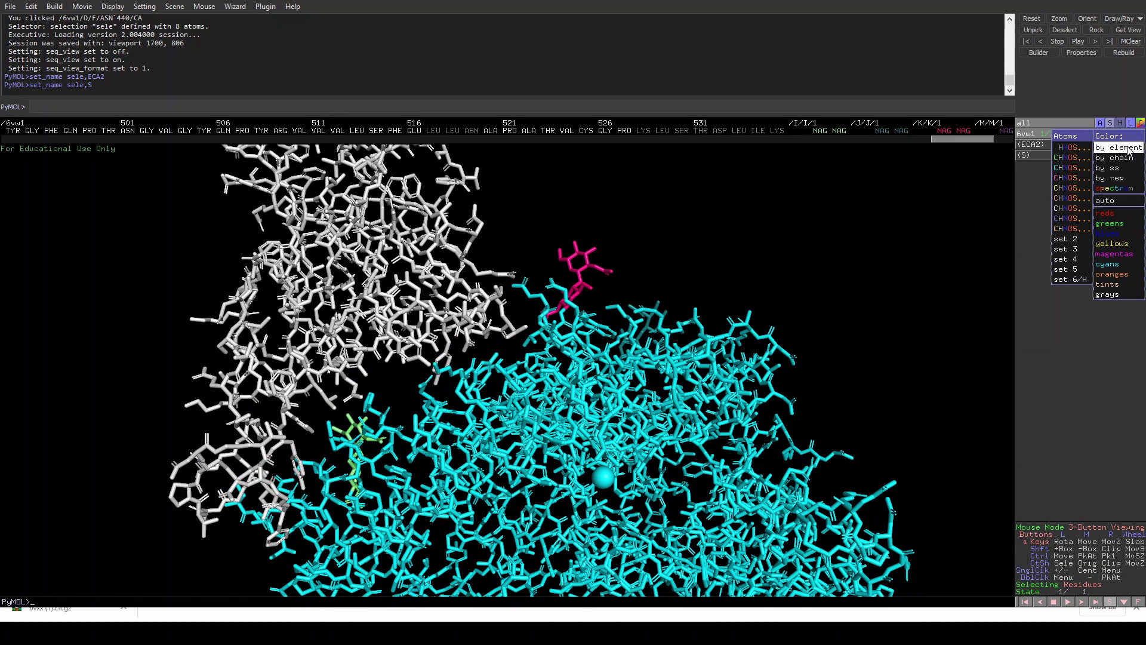
pyautogui.click(1071, 148)
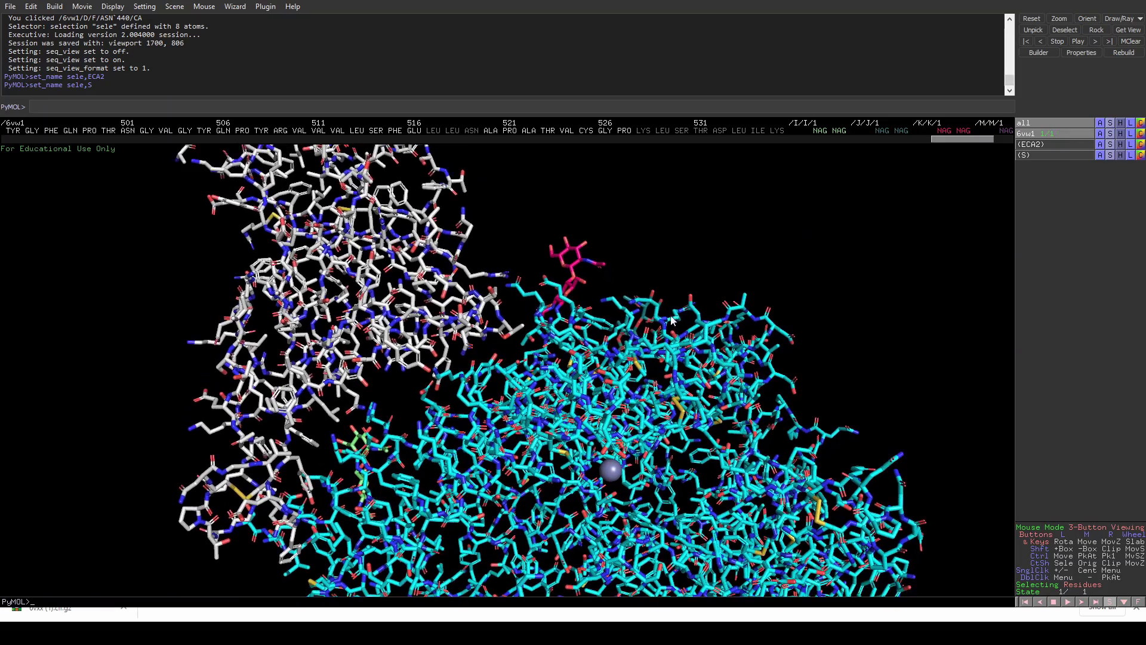
pyautogui.moveTo(671, 320); pyautogui.dragTo(552, 332)
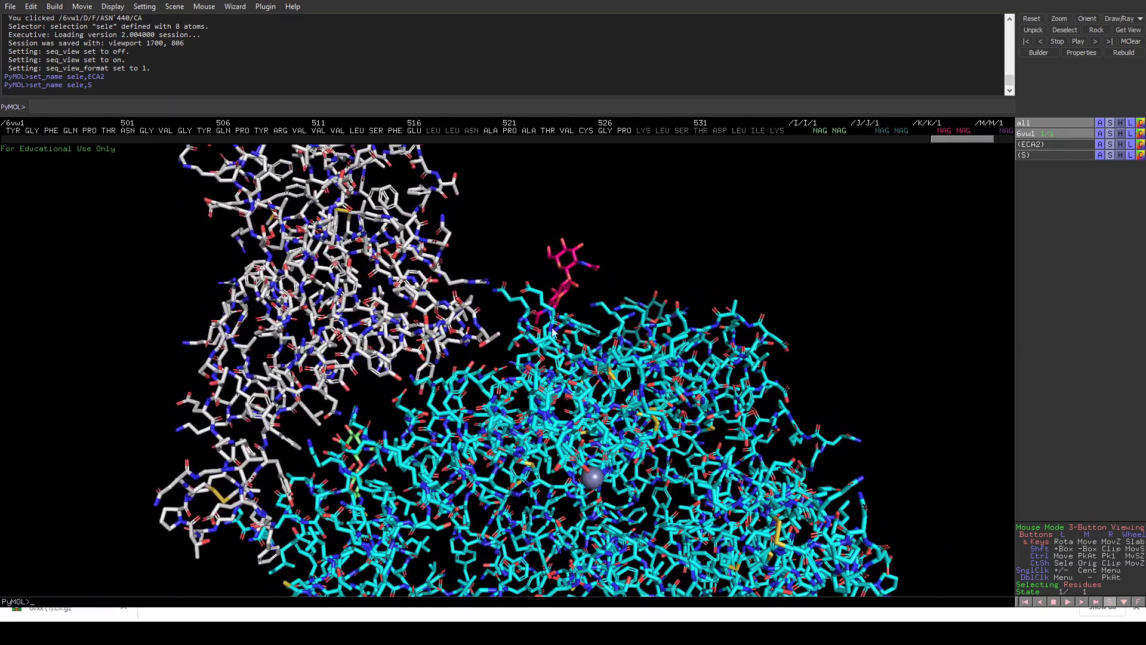
pyautogui.moveTo(447, 325); pyautogui.dragTo(415, 370, button='right')
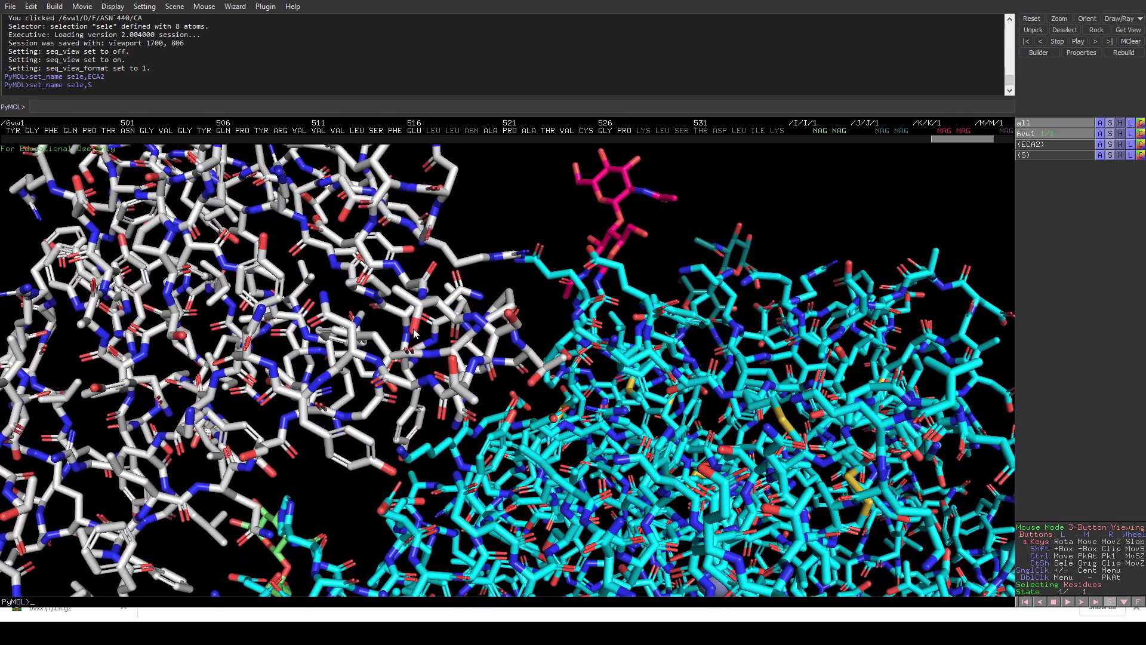
pyautogui.moveTo(434, 358); pyautogui.dragTo(464, 291)
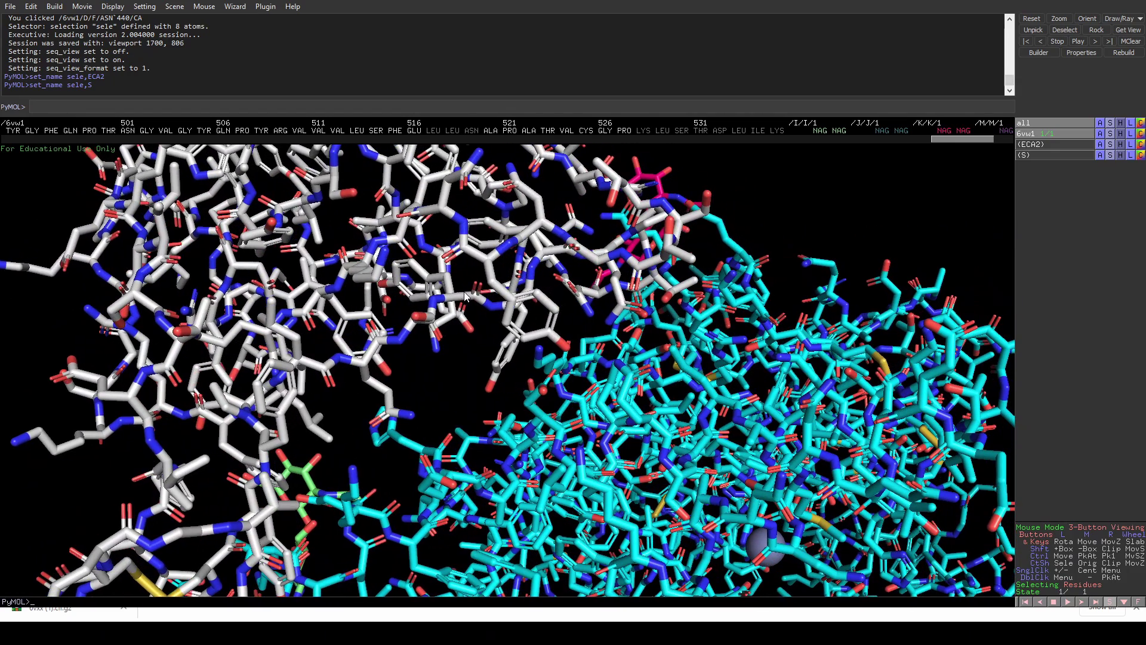
# Recolor 6vw1 by element using the scheme with white carbons
pyautogui.click(1140, 133)
pyautogui.moveTo(1137, 149)
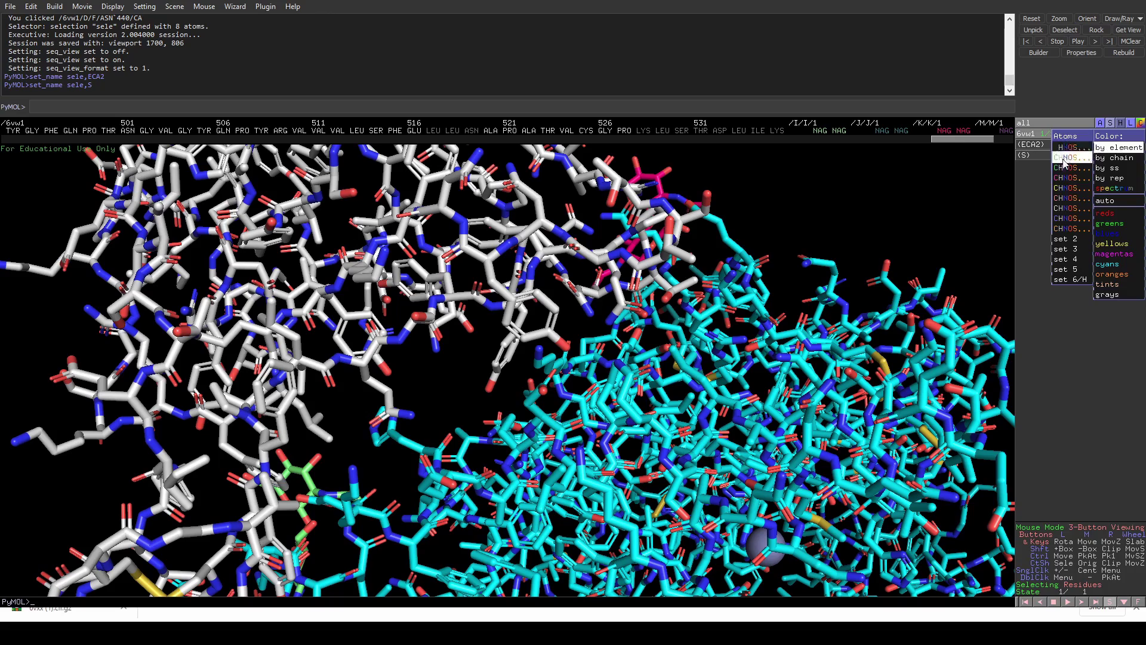
pyautogui.click(1066, 208)
pyautogui.moveTo(656, 352); pyautogui.dragTo(626, 339, button='right')
pyautogui.moveTo(626, 339); pyautogui.dragTo(636, 357)
pyautogui.moveTo(637, 357); pyautogui.dragTo(670, 353, button='right')
pyautogui.moveTo(649, 301); pyautogui.dragTo(603, 427)
pyautogui.click(603, 427)
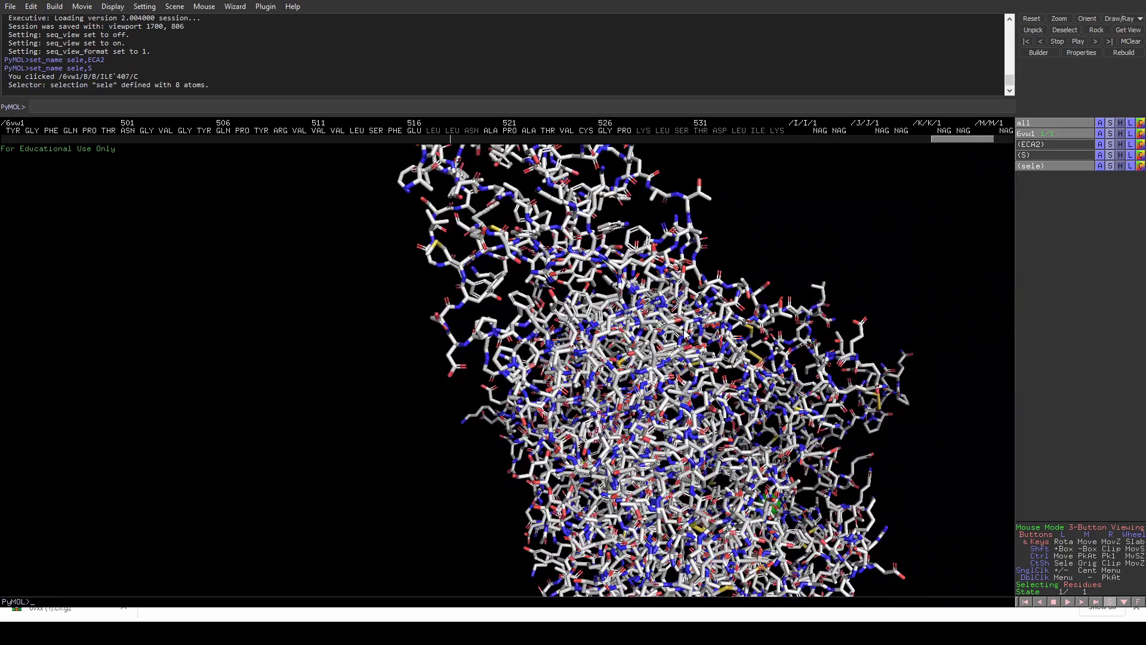
# Pick the green chloride ion and the gray zinc ion in the receptor to identify them, and clear the highlight
pyautogui.moveTo(830, 328); pyautogui.dragTo(625, 413, button='right')
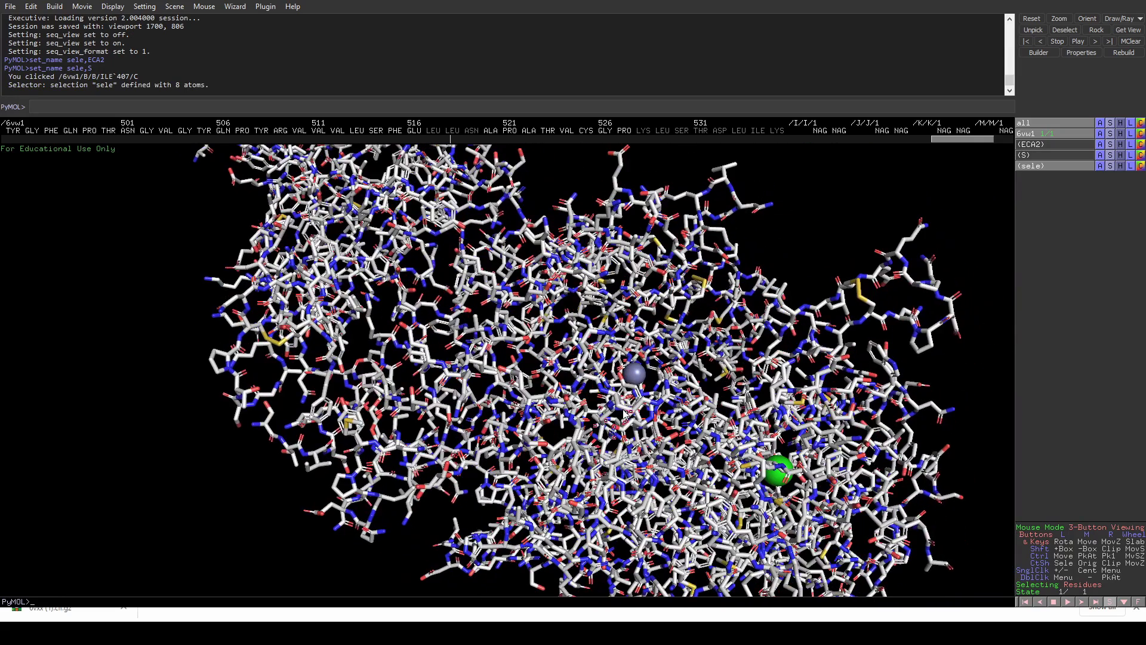
pyautogui.moveTo(839, 238); pyautogui.dragTo(794, 385)
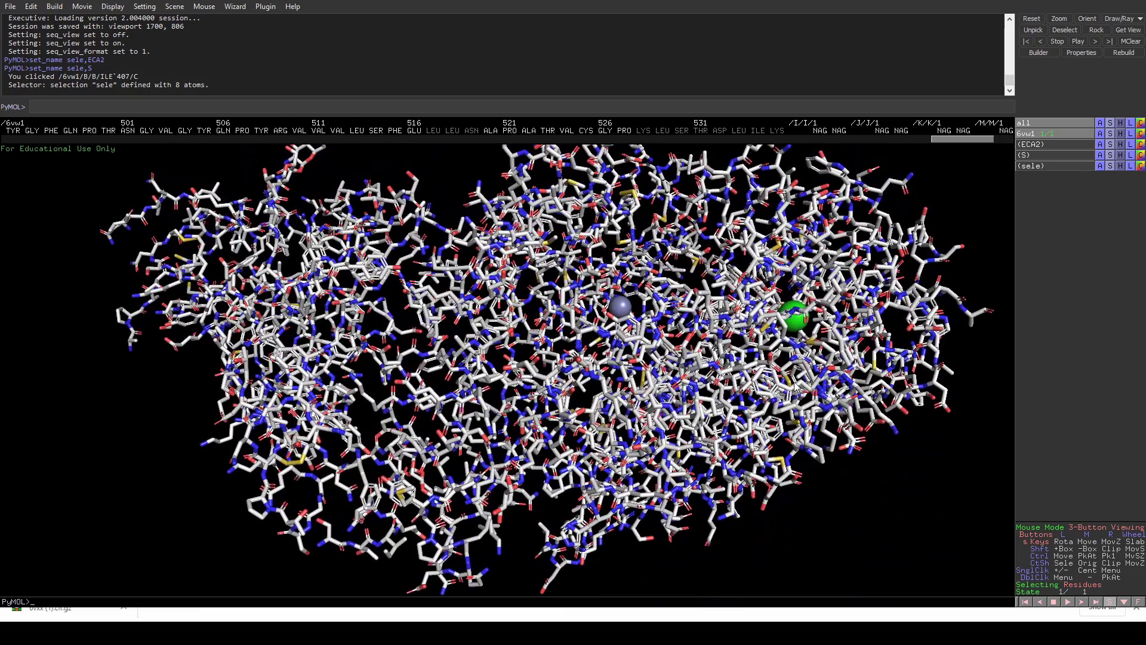
pyautogui.click(800, 328)
pyautogui.moveTo(801, 339); pyautogui.dragTo(735, 362)
pyautogui.click(632, 307)
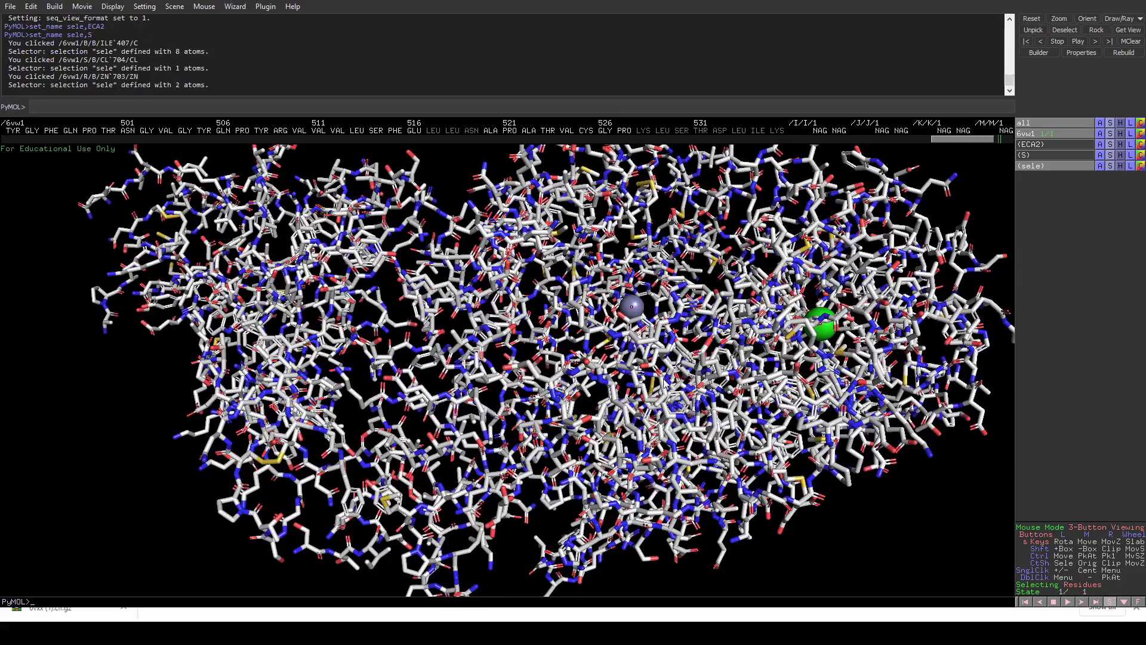
pyautogui.moveTo(632, 307); pyautogui.dragTo(824, 253)
pyautogui.click(986, 204)
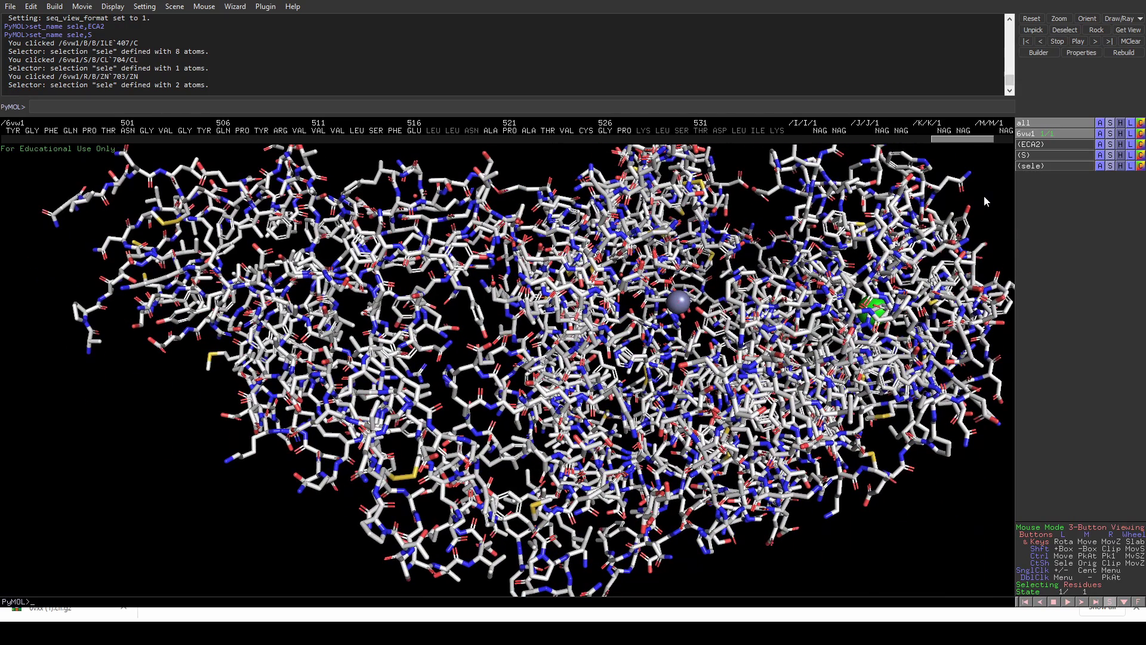
# Show 6vw1 as cartoon again and hide its lines and sticks
pyautogui.moveTo(755, 313); pyautogui.dragTo(719, 213, button='right')
pyautogui.moveTo(709, 264); pyautogui.dragTo(603, 438)
pyautogui.click(1110, 134)
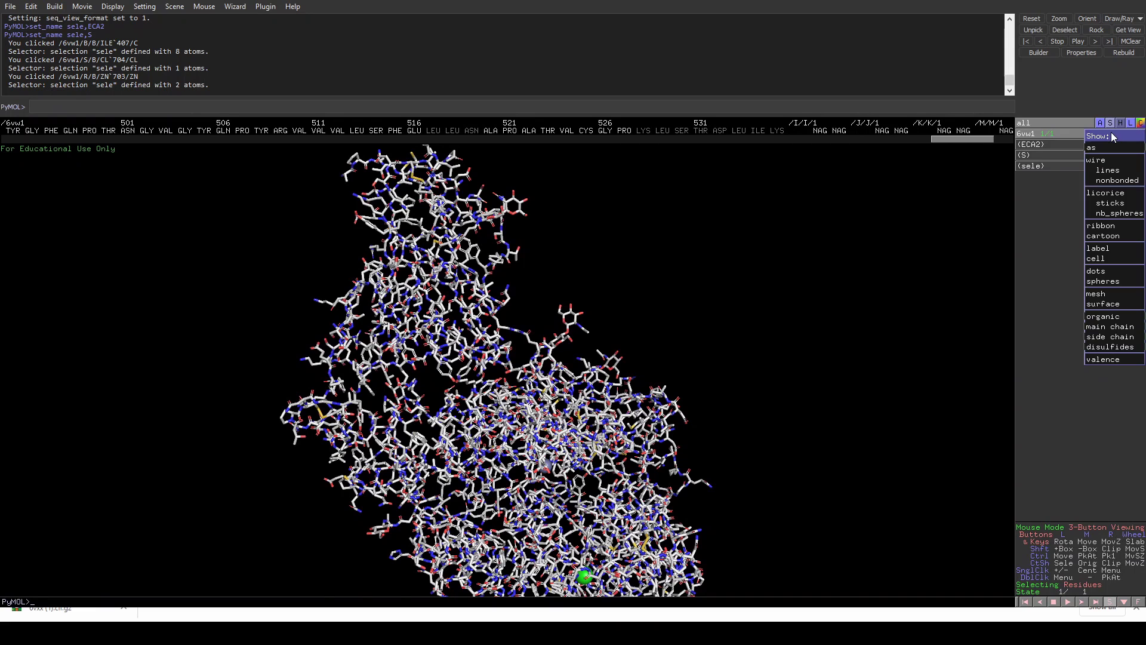
pyautogui.click(1115, 238)
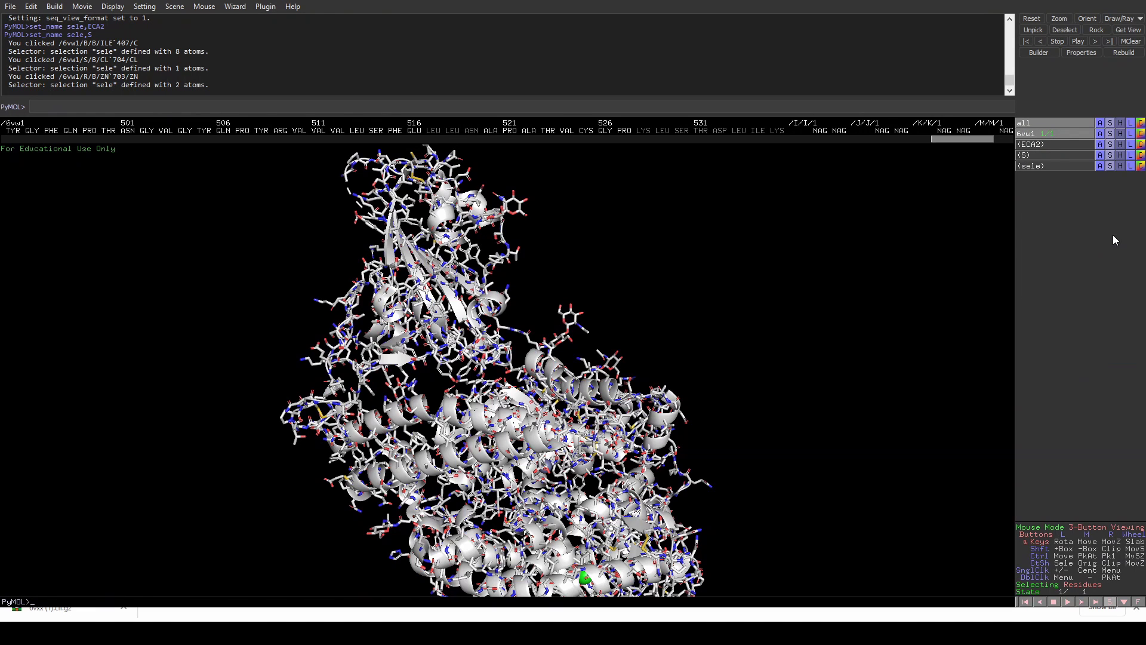
pyautogui.click(1119, 135)
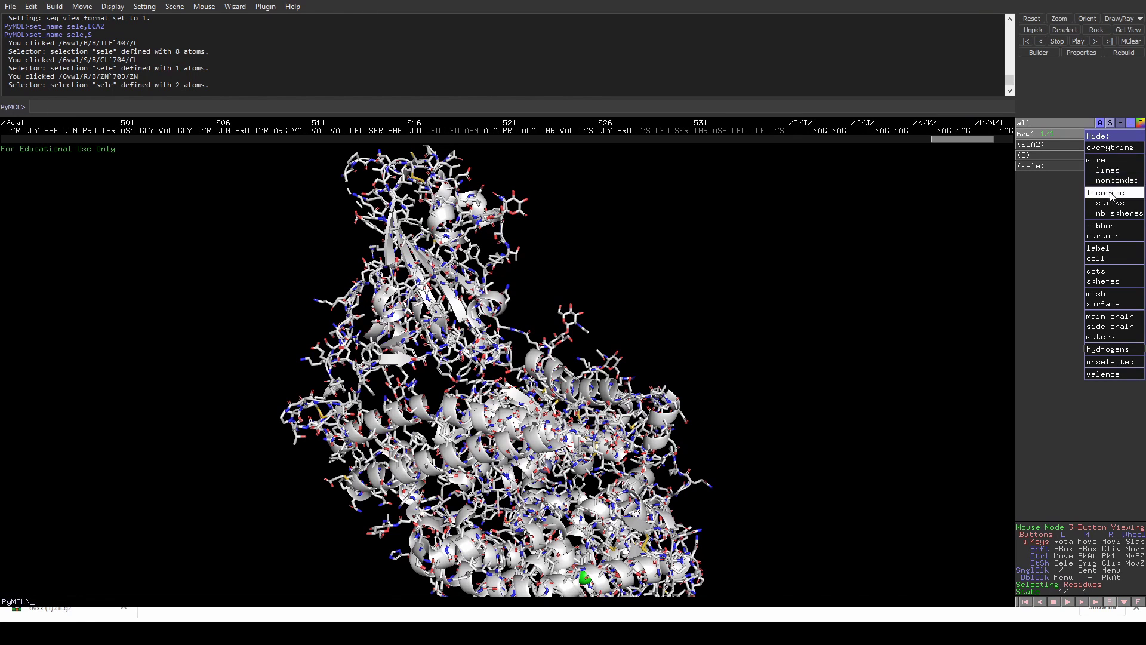
pyautogui.click(1107, 169)
pyautogui.click(1120, 134)
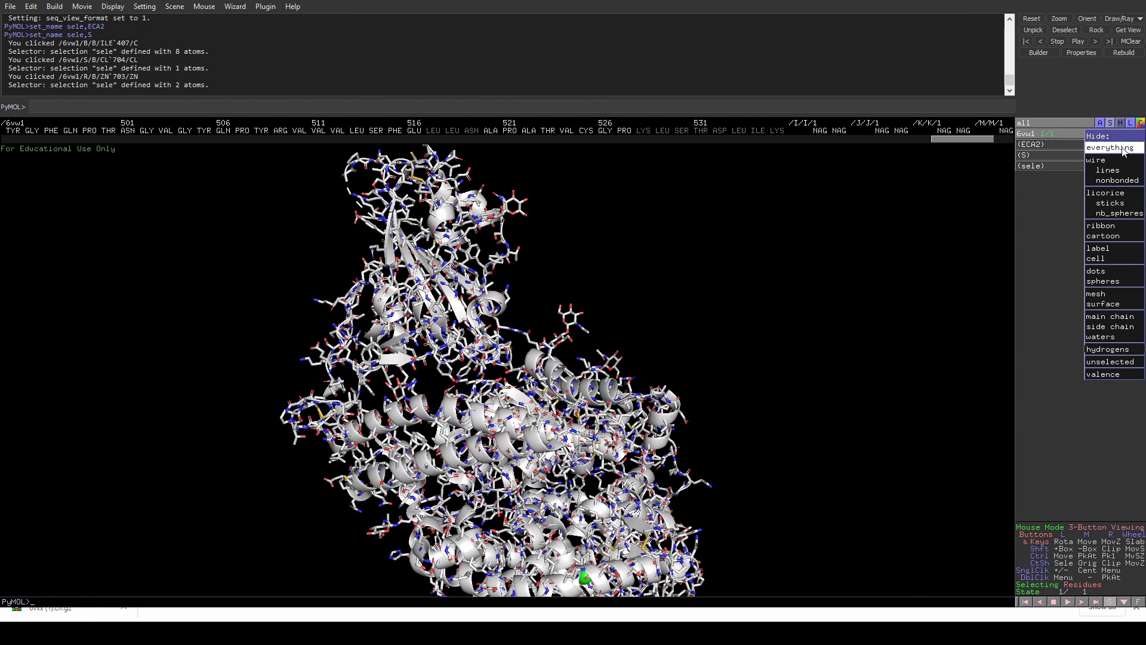
pyautogui.click(1112, 203)
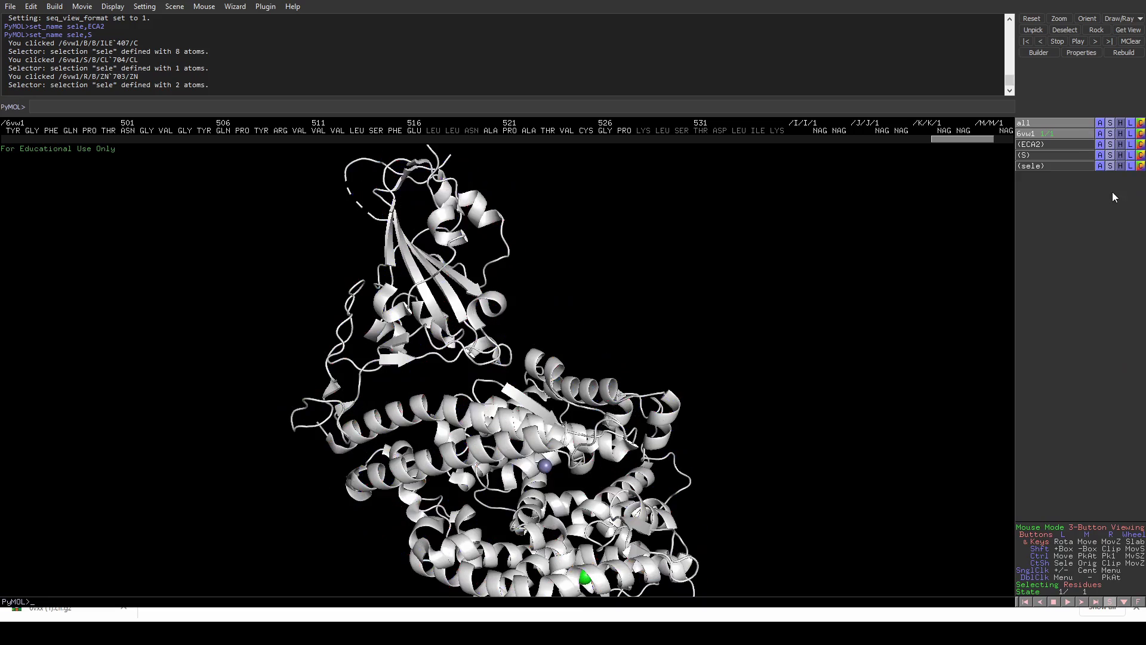
pyautogui.moveTo(668, 388); pyautogui.dragTo(550, 445)
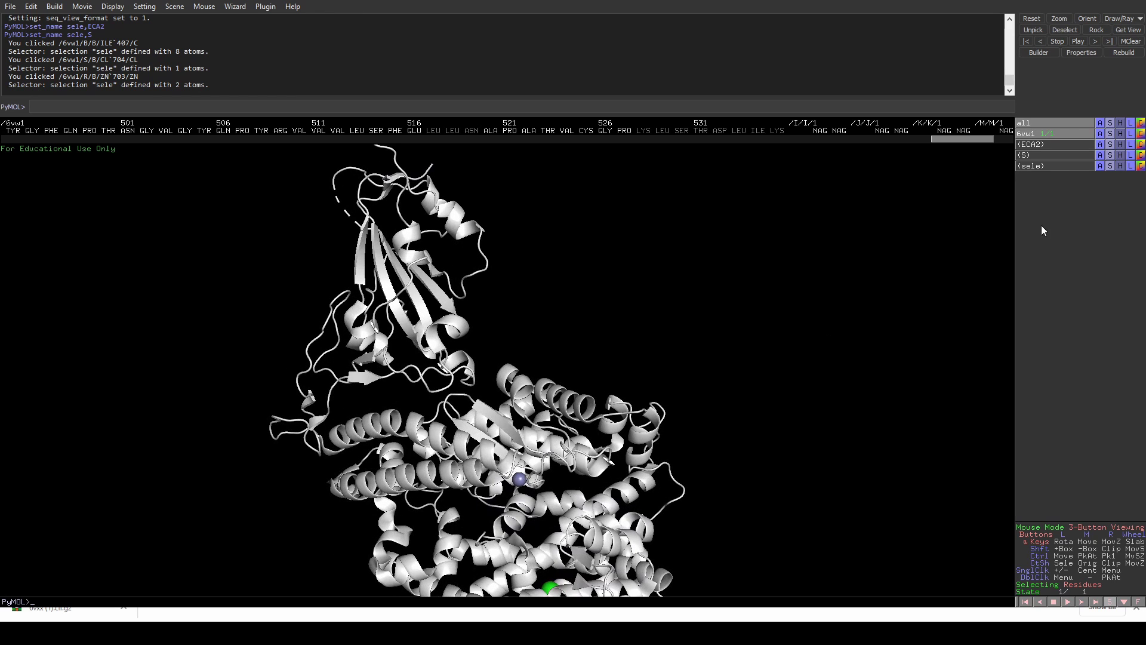
# Color every atom of 6vw1 by chain
pyautogui.click(1140, 135)
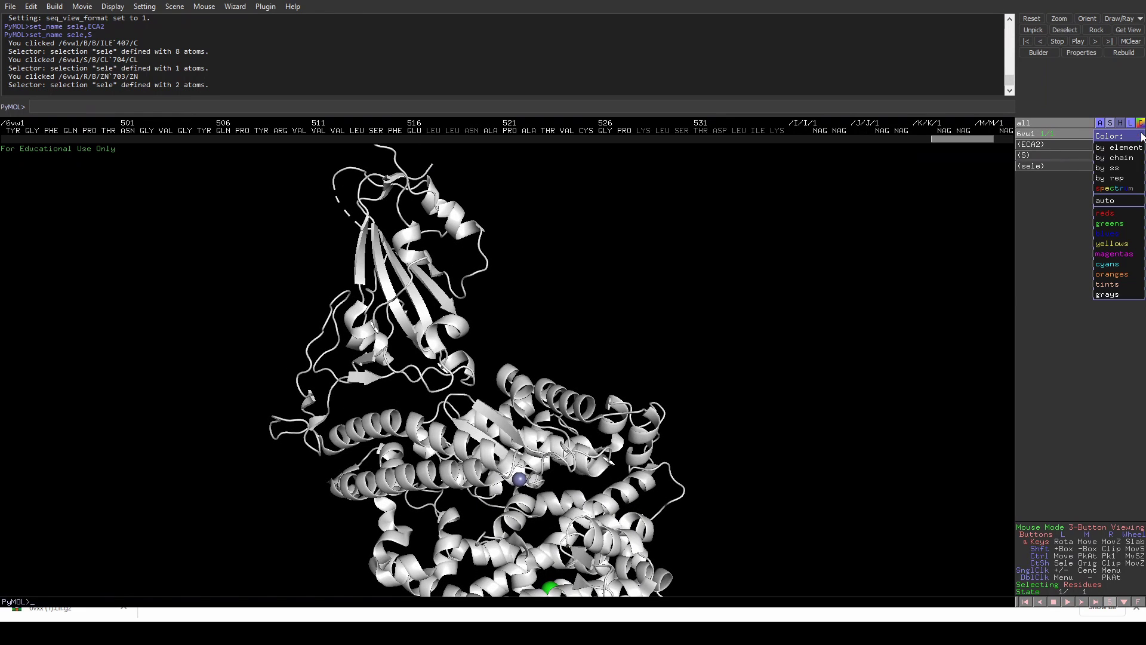
pyautogui.moveTo(1128, 158)
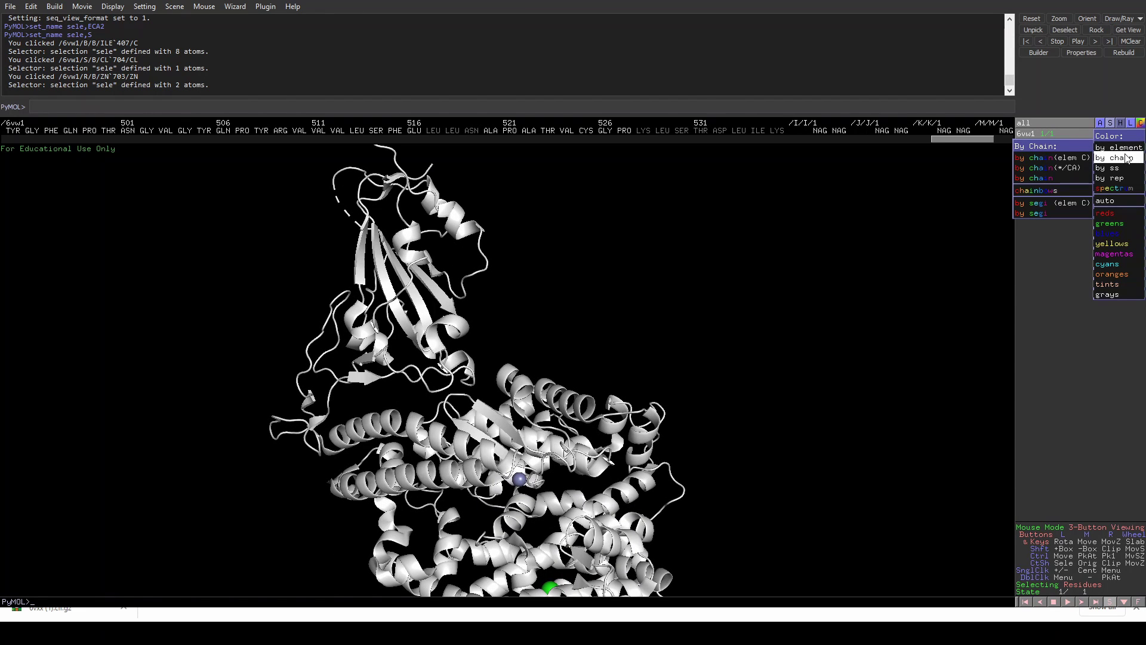
pyautogui.click(1054, 179)
# Examine the contact region between the magenta spike chain and the green receptor chain from several angles
pyautogui.moveTo(621, 366); pyautogui.dragTo(626, 343)
pyautogui.moveTo(599, 404); pyautogui.dragTo(543, 439, button='right')
pyautogui.moveTo(522, 409); pyautogui.dragTo(533, 436)
pyautogui.moveTo(533, 436); pyautogui.dragTo(533, 263, button='right')
pyautogui.moveTo(532, 263); pyautogui.dragTo(539, 398)
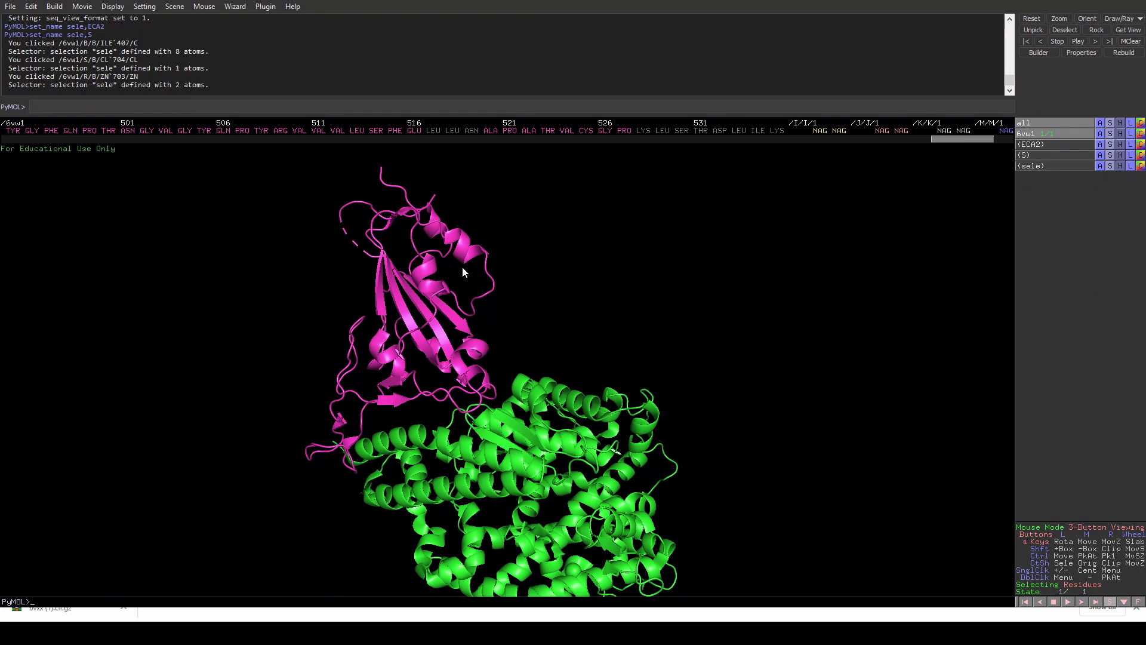
pyautogui.moveTo(410, 277); pyautogui.dragTo(456, 396)
pyautogui.moveTo(673, 344); pyautogui.dragTo(672, 330)
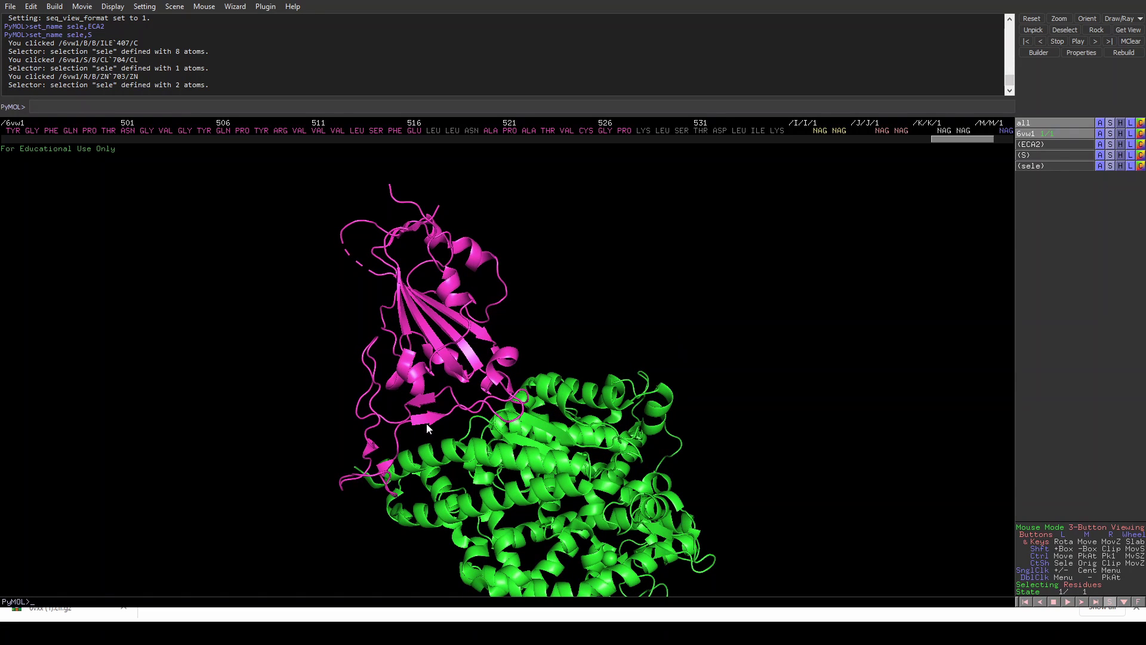
pyautogui.moveTo(591, 382); pyautogui.dragTo(535, 363)
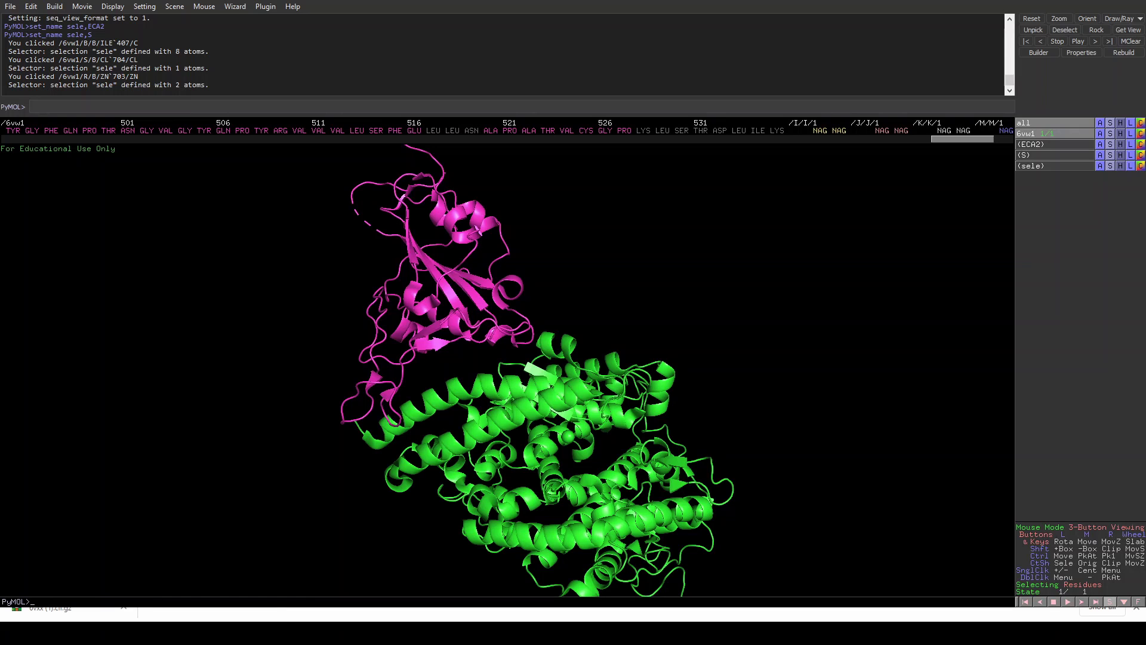
# Switch to the CORONAVIRUS PIECE BY PIECE PDF in the browser and read the Key Coronavirus Proteins figure, marking "which must bind the host cell"
pyautogui.click(260, 604)
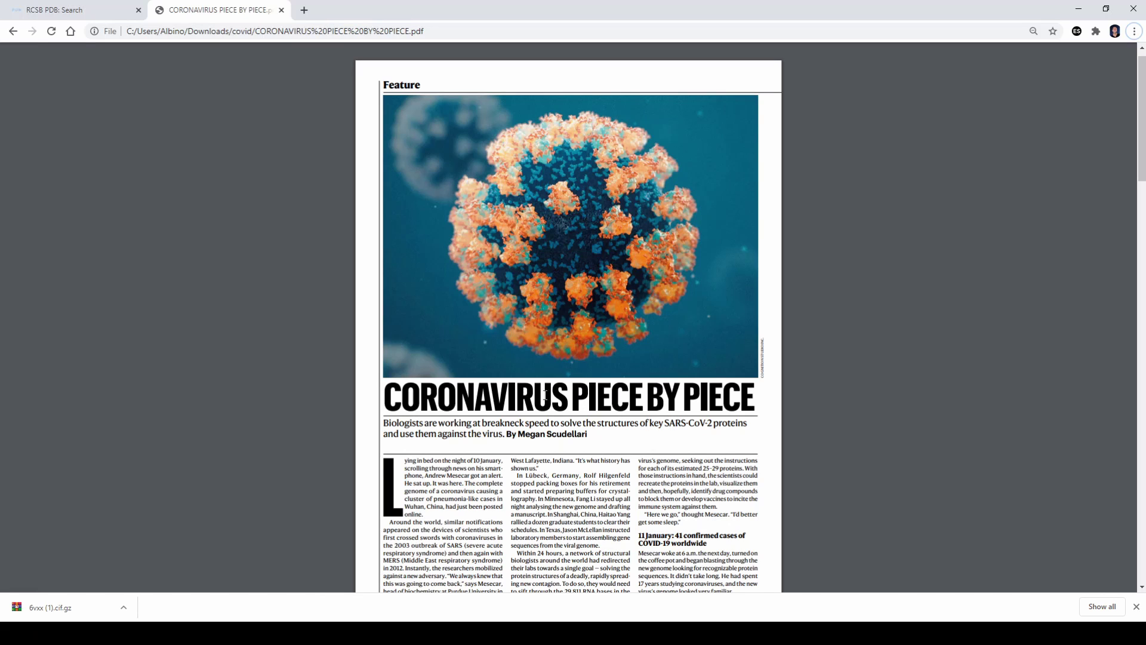
pyautogui.moveTo(400, 431); pyautogui.dragTo(496, 435)
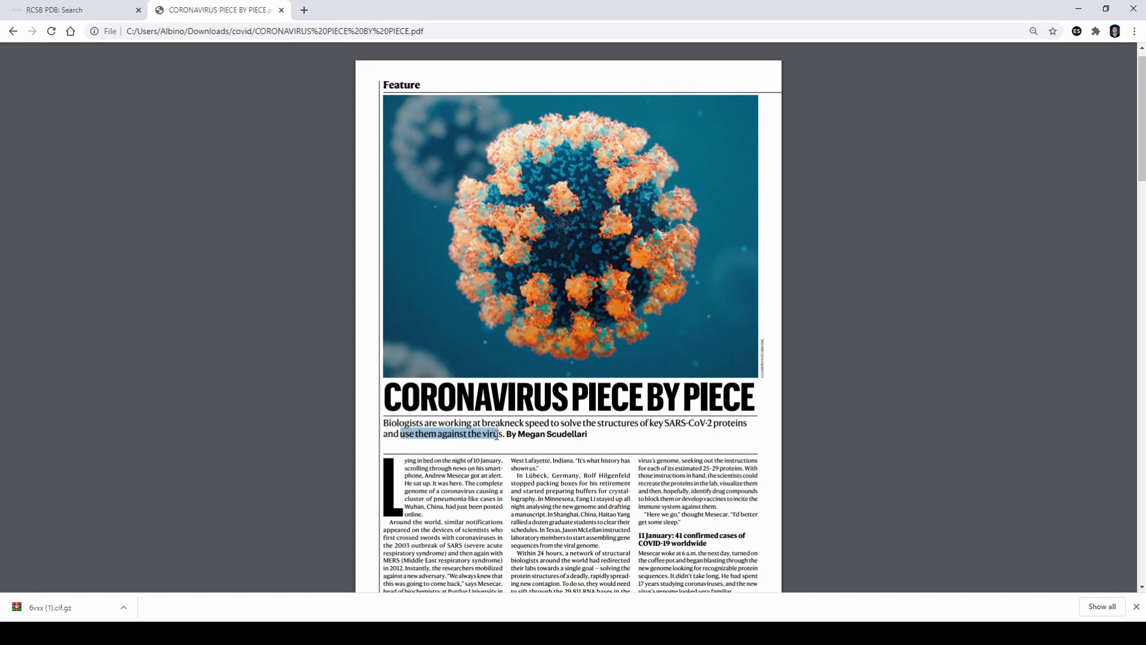
pyautogui.scroll(-9, 537, 458)
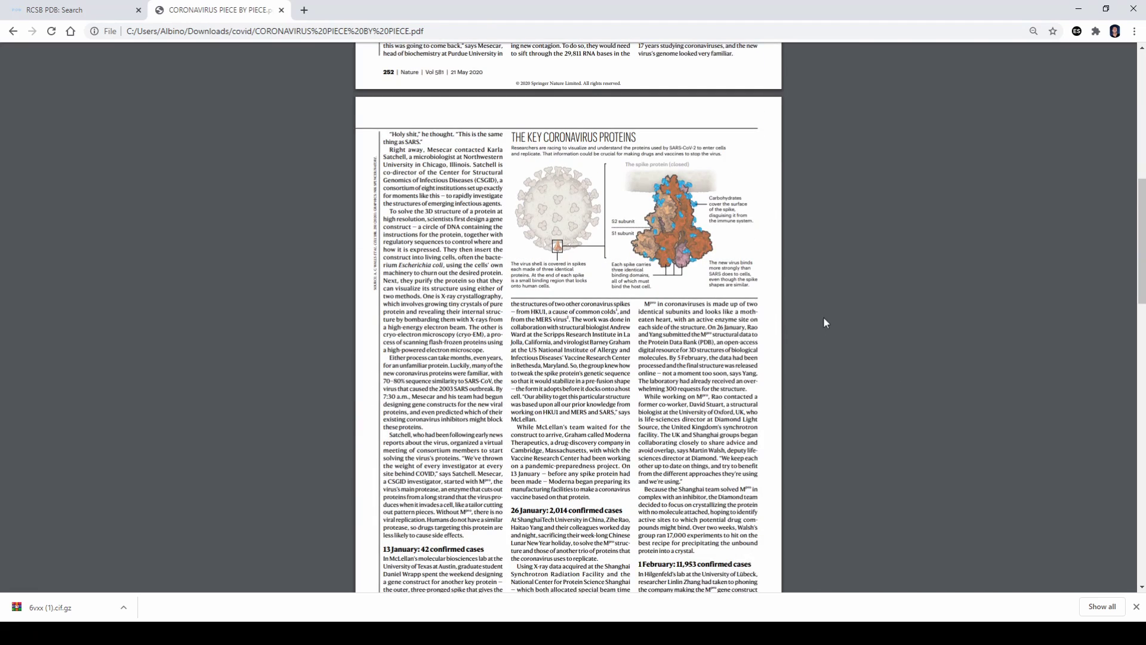
pyautogui.keyDown('ctrl'); pyautogui.scroll(3, 823, 317); pyautogui.keyUp('ctrl')
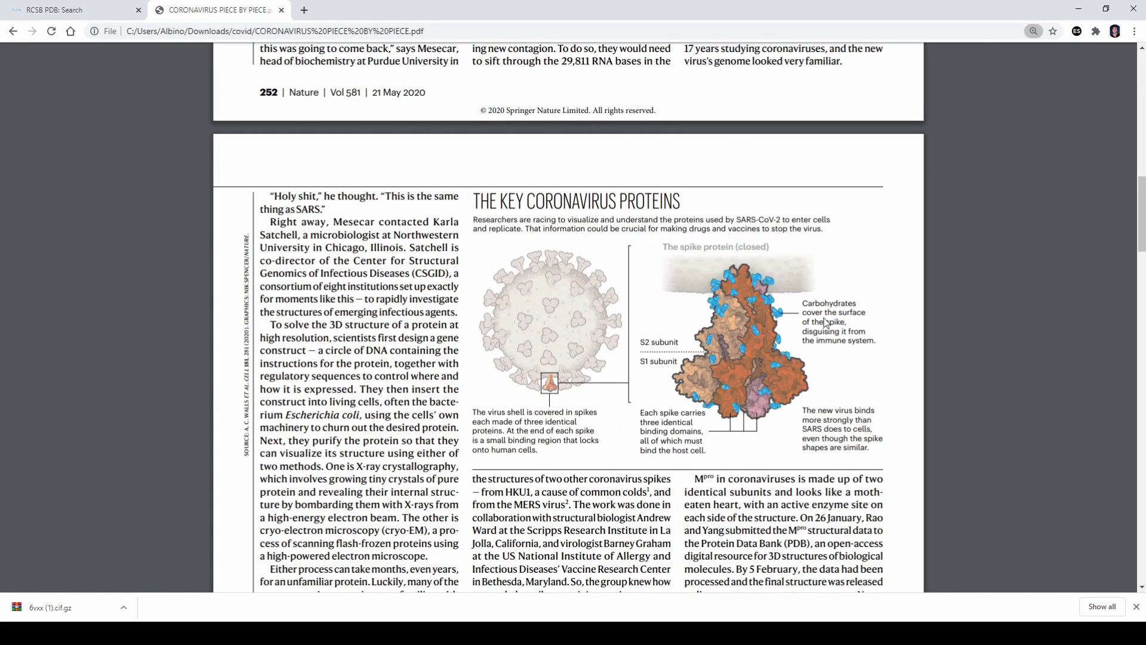
pyautogui.keyDown('ctrl'); pyautogui.scroll(1, 824, 319); pyautogui.keyUp('ctrl')
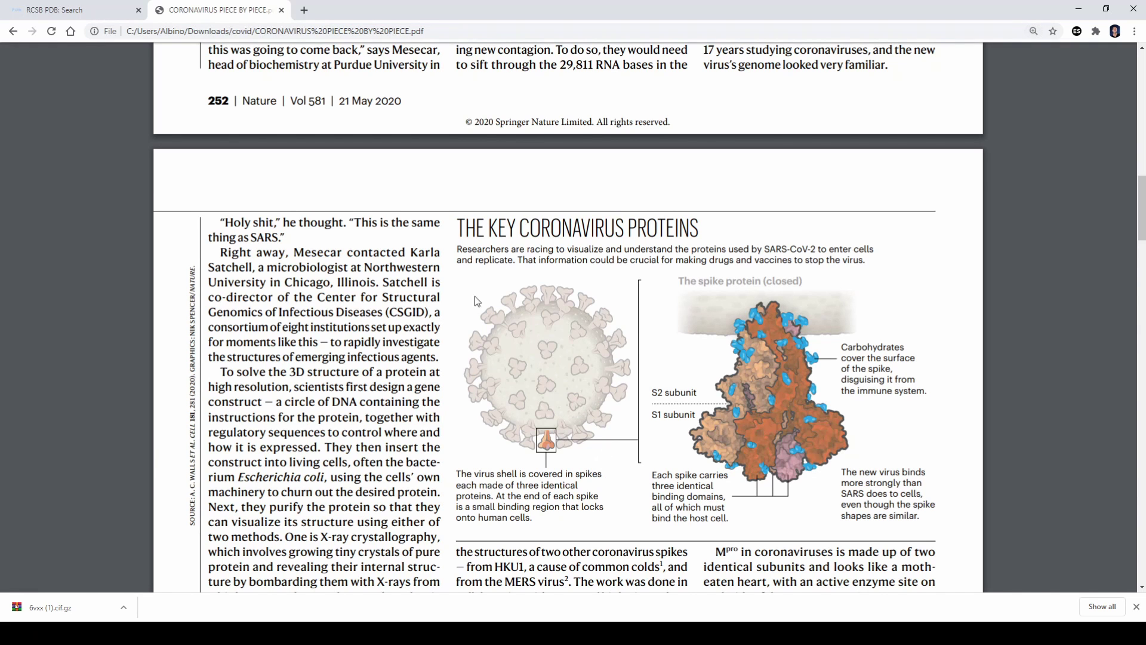
pyautogui.scroll(-3, 597, 453)
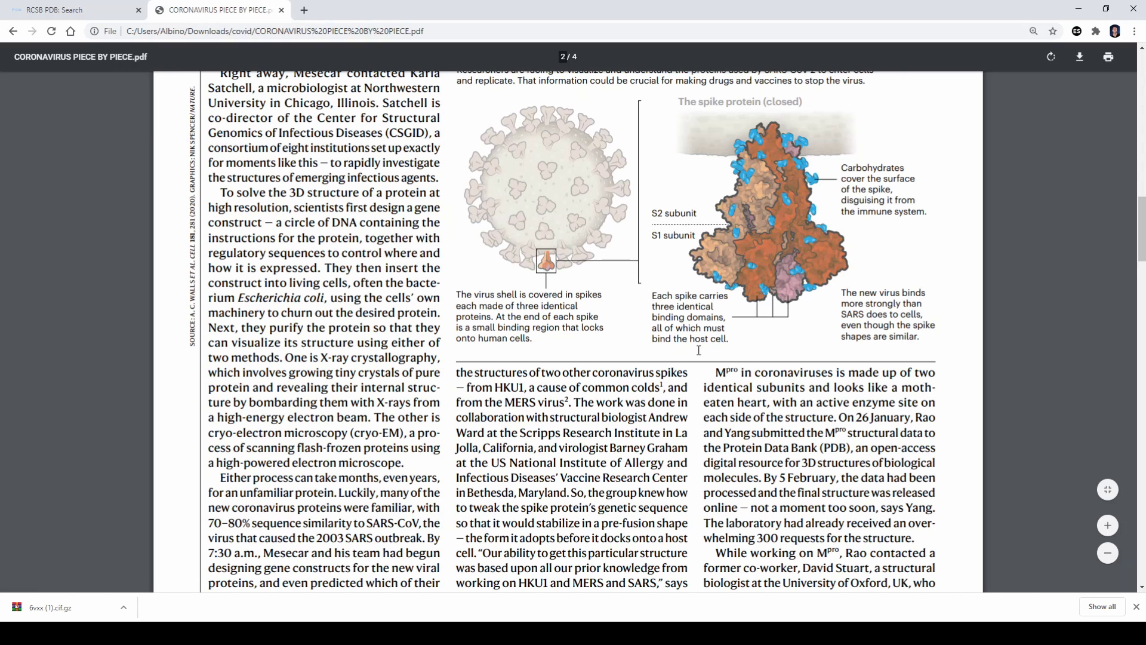
pyautogui.moveTo(677, 328); pyautogui.dragTo(727, 339)
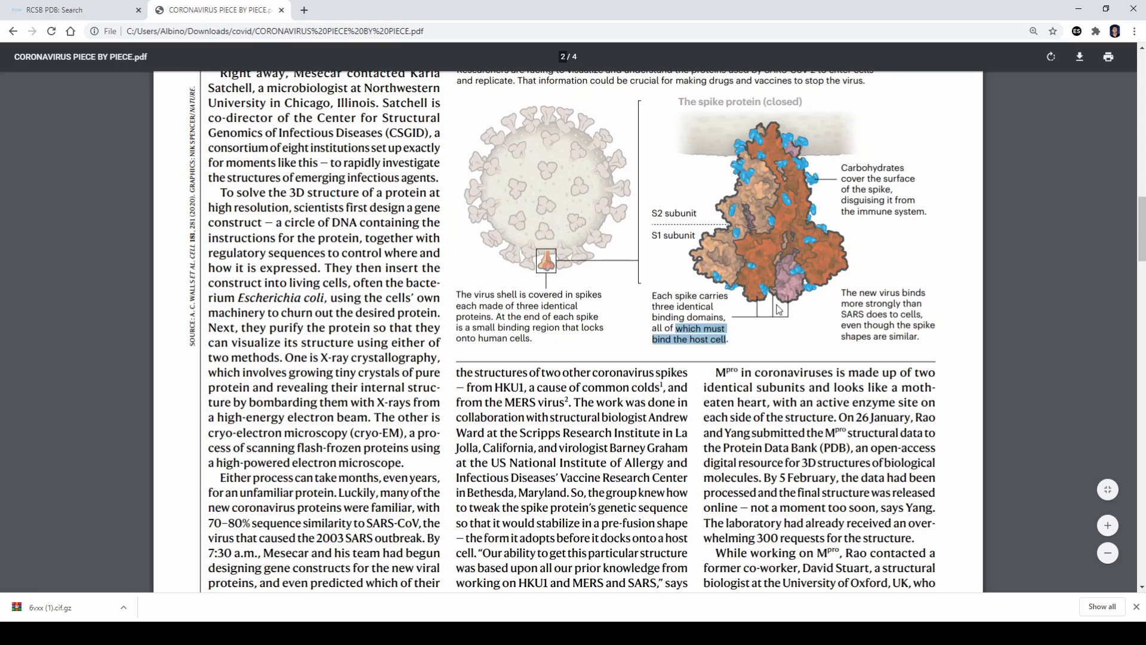
# Read the "The spike locks on" figure on page 3 of the PDF, tracing how the receptor-binding domain attaches to the ACE2 receptor
pyautogui.scroll(-6, 766, 364)
pyautogui.scroll(-10, 756, 385)
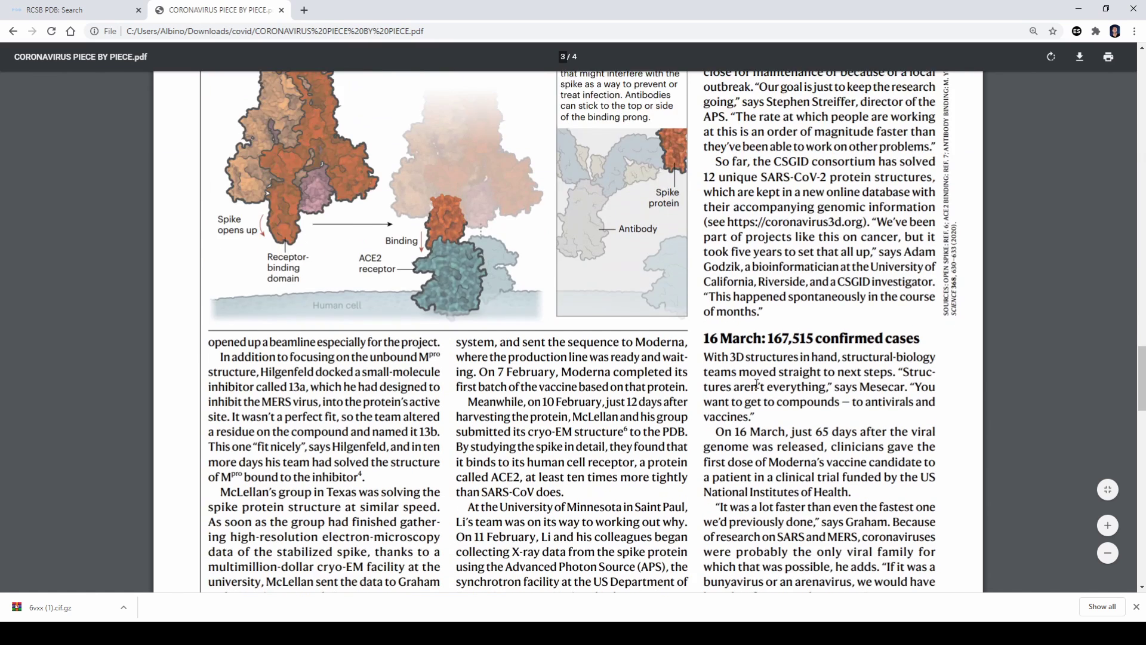
pyautogui.scroll(2, 756, 382)
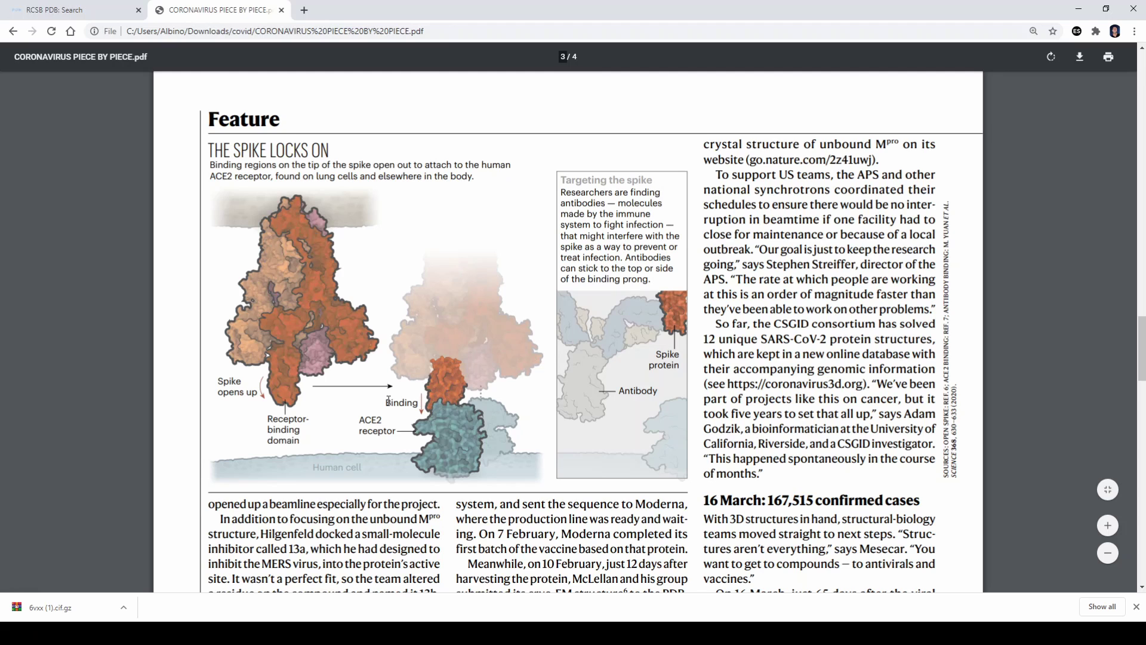
pyautogui.moveTo(386, 402); pyautogui.dragTo(423, 403)
pyautogui.moveTo(363, 467); pyautogui.dragTo(311, 466)
pyautogui.click(415, 404)
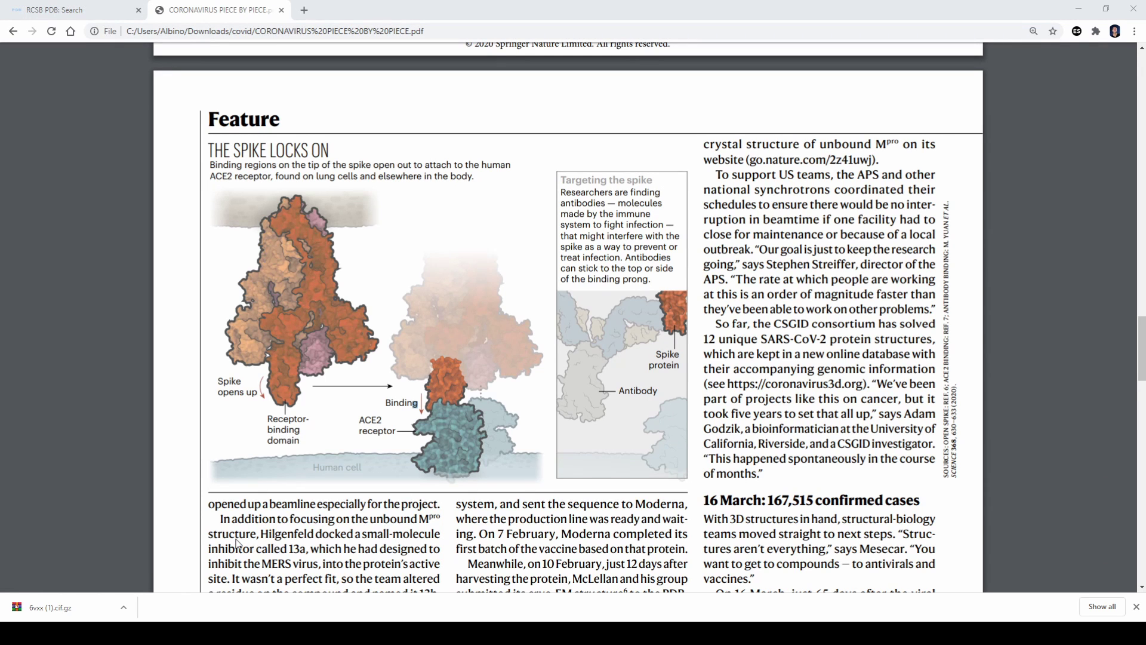
# Switch to PyMOL and show the molecular surface of 6vw1
pyautogui.hotkey('alt', 'Tab')
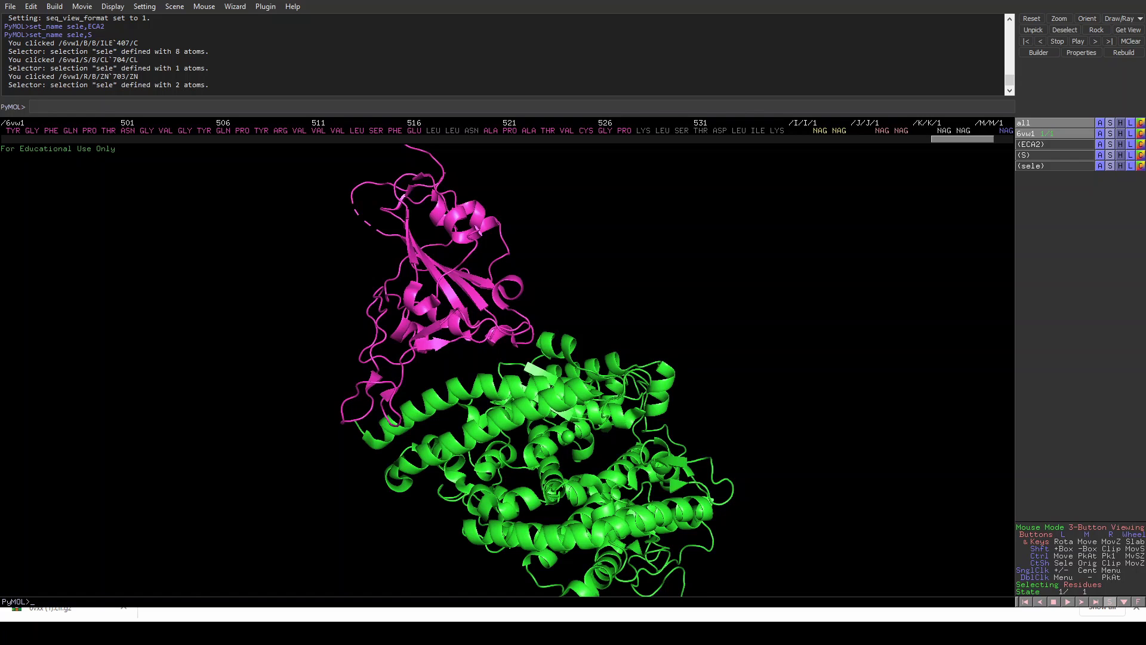
pyautogui.moveTo(611, 368); pyautogui.dragTo(468, 354)
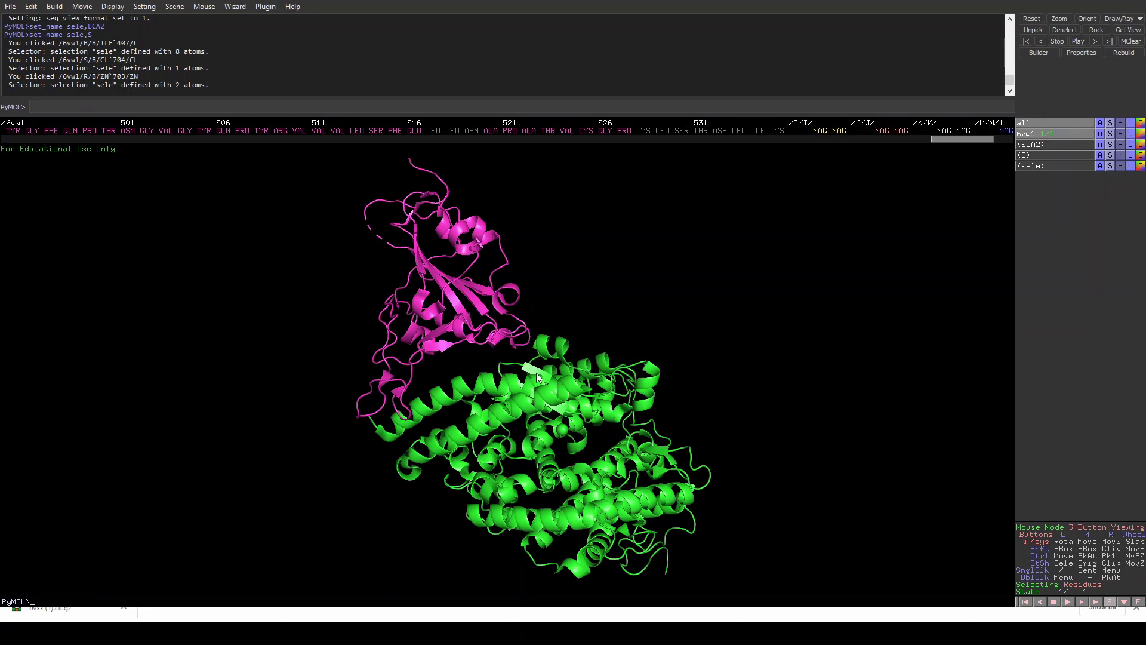
pyautogui.moveTo(479, 392); pyautogui.dragTo(174, 467, button='right')
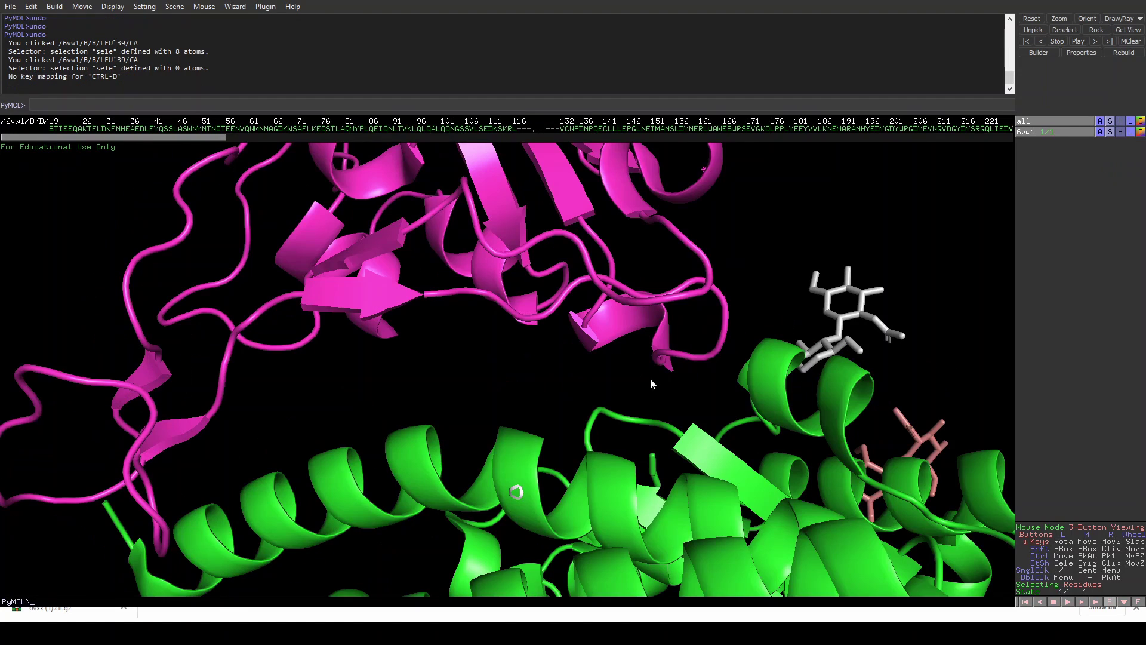
pyautogui.moveTo(623, 369); pyautogui.dragTo(606, 226, button='right')
pyautogui.moveTo(606, 226); pyautogui.dragTo(615, 305)
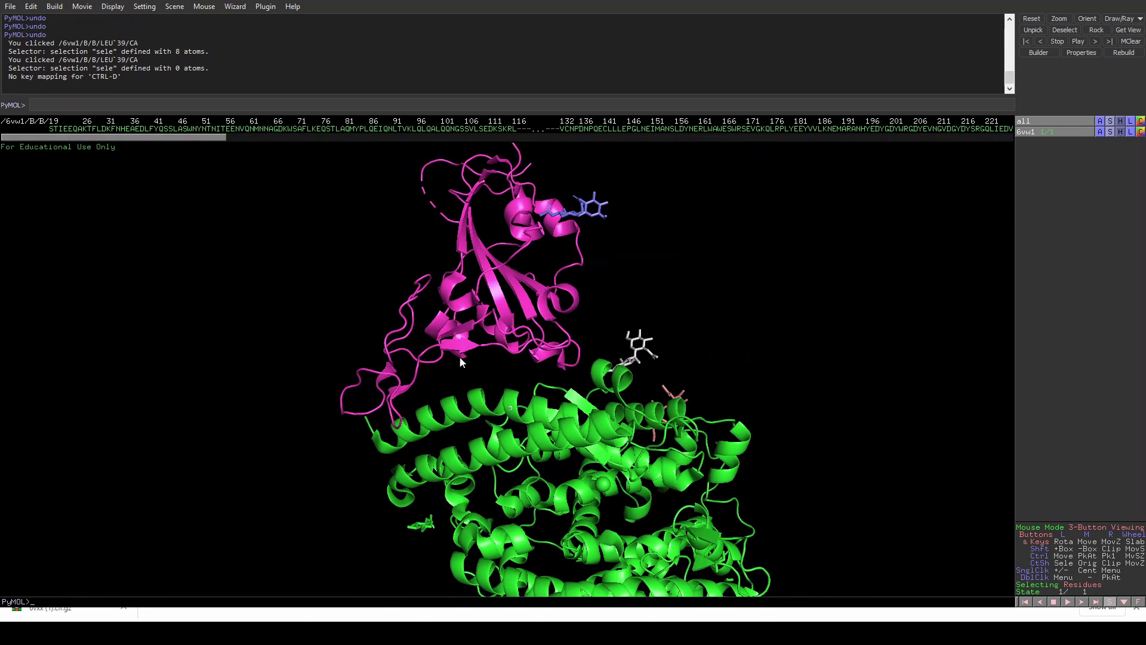
pyautogui.click(1140, 135)
pyautogui.click(1110, 132)
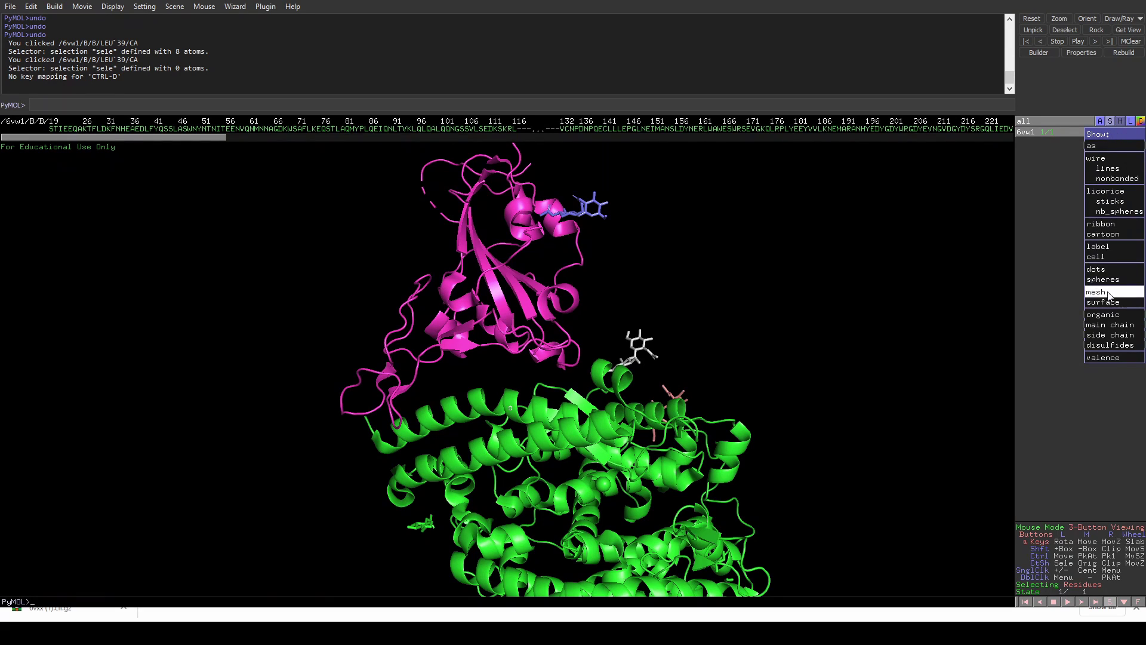
pyautogui.click(922, 258)
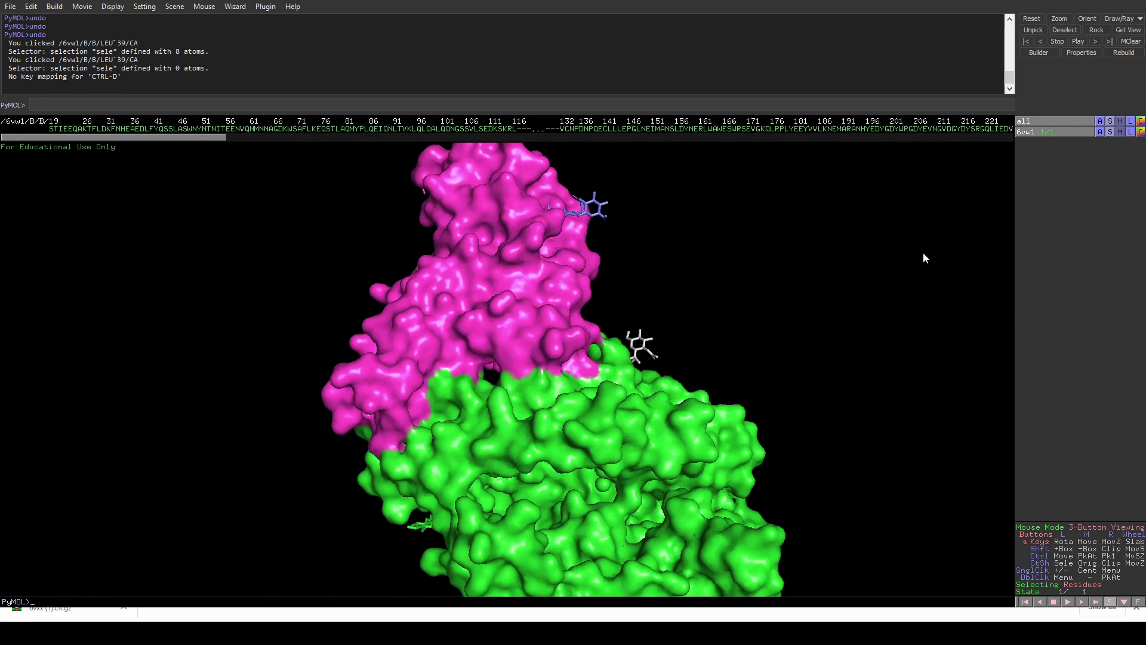
# Examine from both sides how the magenta spike surface fits against the green receptor surface
pyautogui.moveTo(639, 409); pyautogui.dragTo(531, 422)
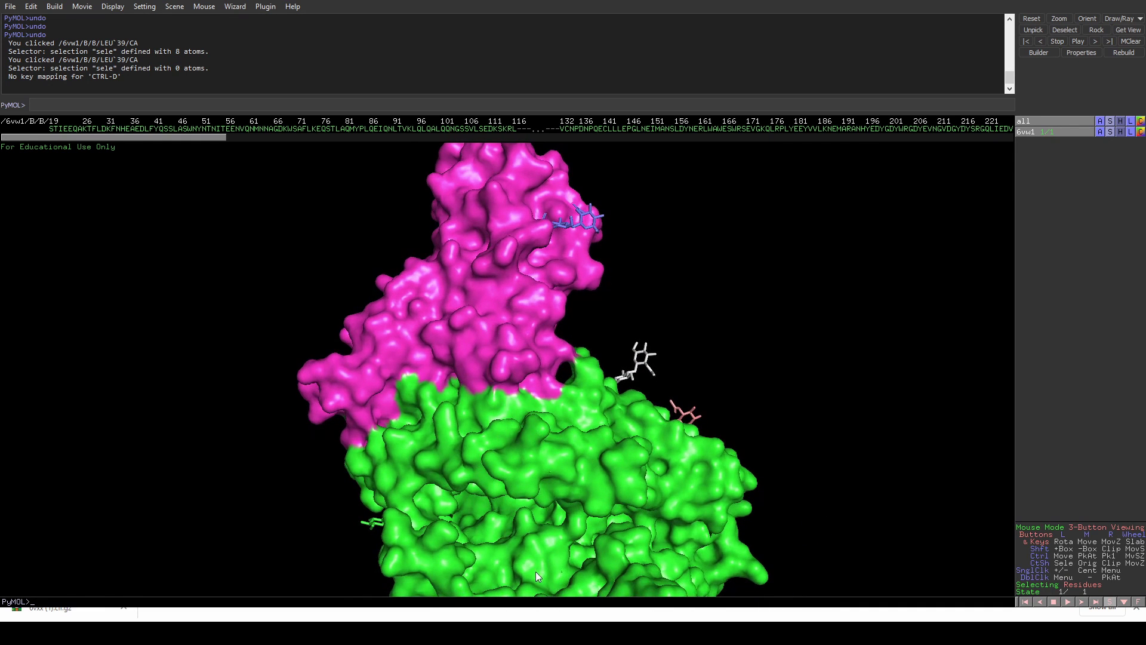
pyautogui.moveTo(547, 484); pyautogui.dragTo(583, 450)
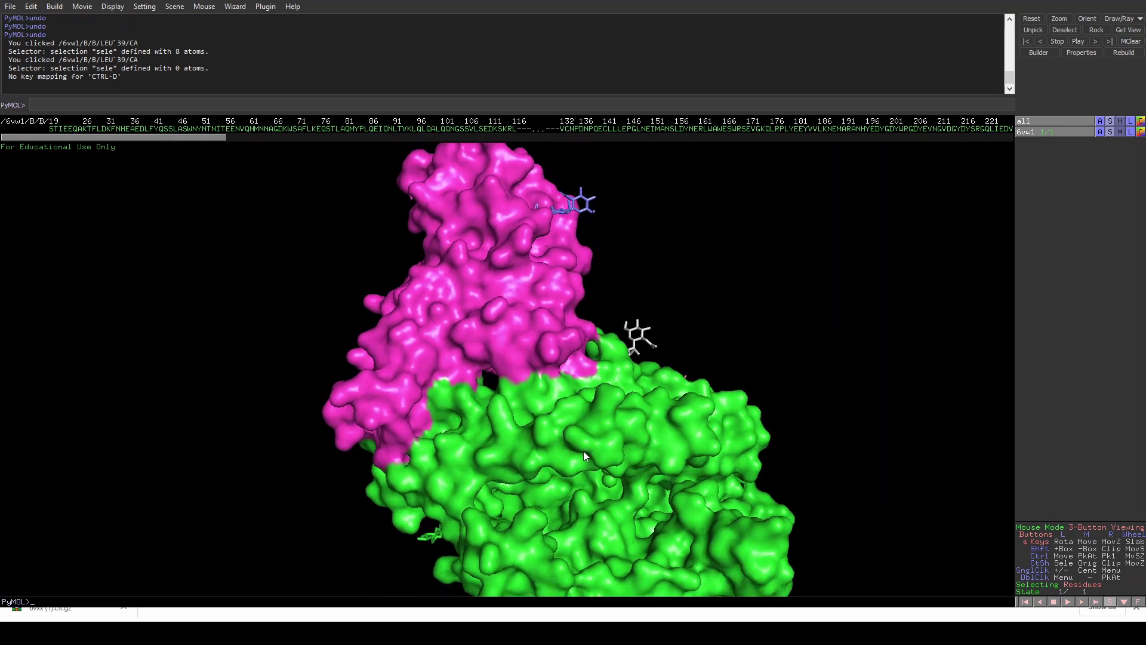
pyautogui.moveTo(466, 427); pyautogui.dragTo(540, 574, button='right')
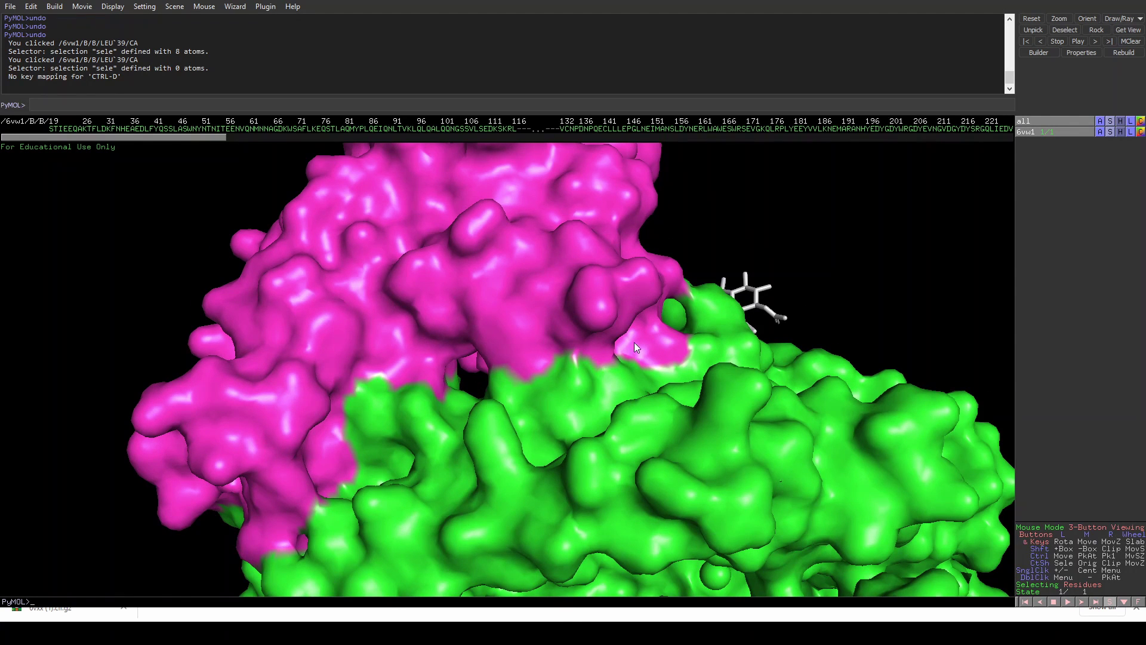
pyautogui.moveTo(633, 342); pyautogui.dragTo(474, 381)
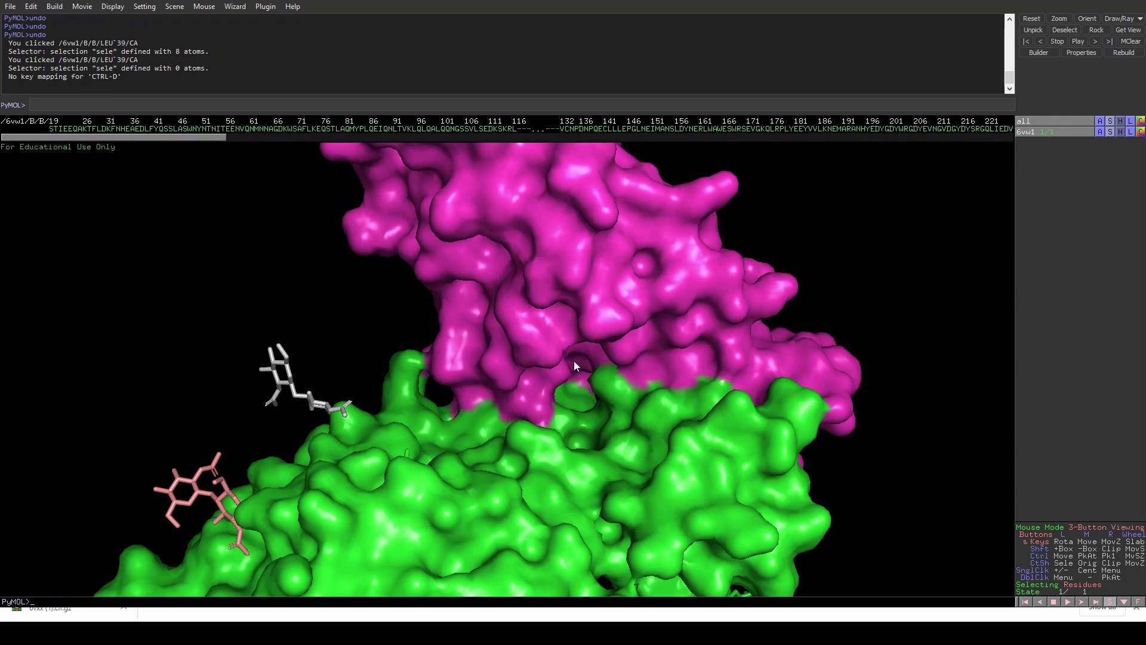
pyautogui.moveTo(789, 386); pyautogui.dragTo(672, 459)
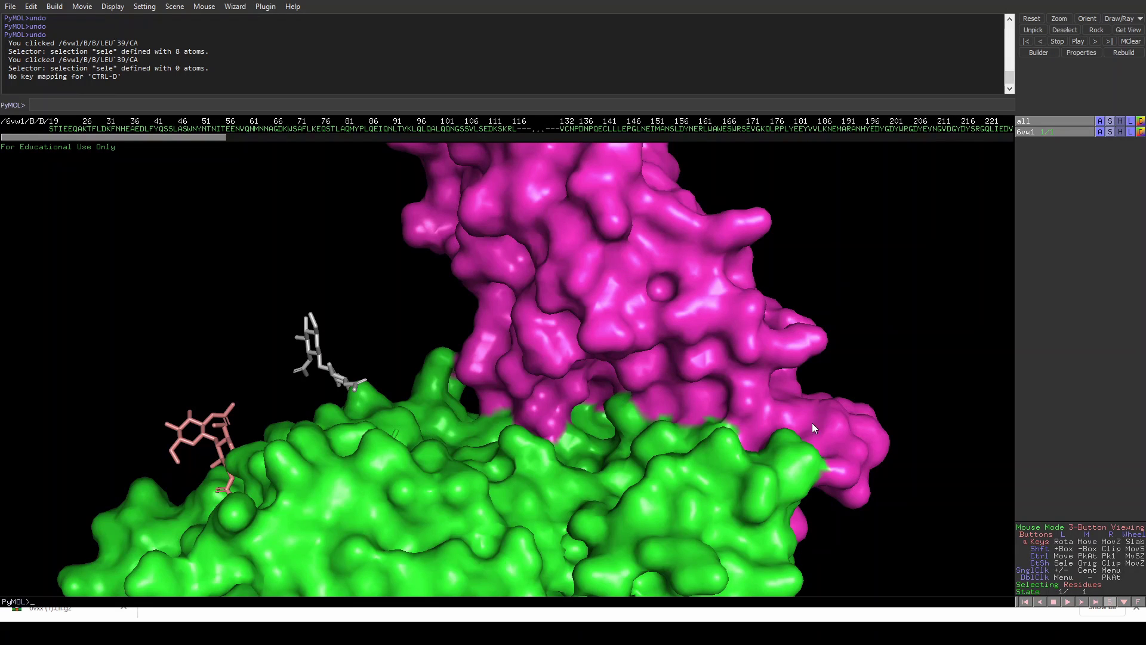
pyautogui.moveTo(811, 423); pyautogui.dragTo(668, 453)
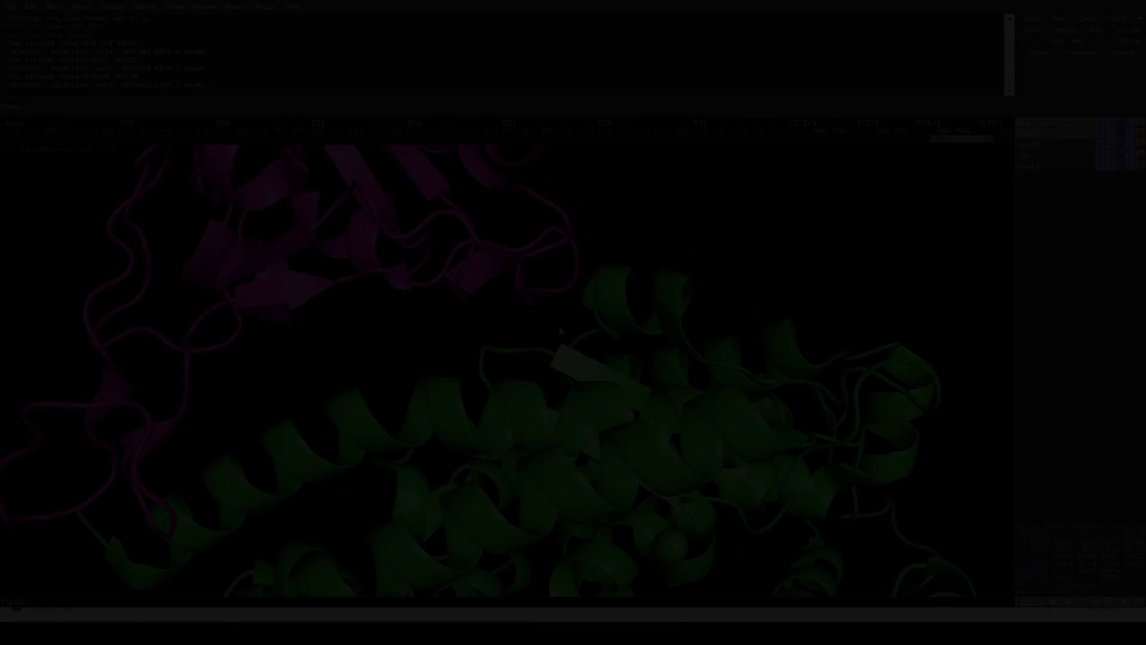
pyautogui.moveTo(559, 330); pyautogui.dragTo(598, 318)
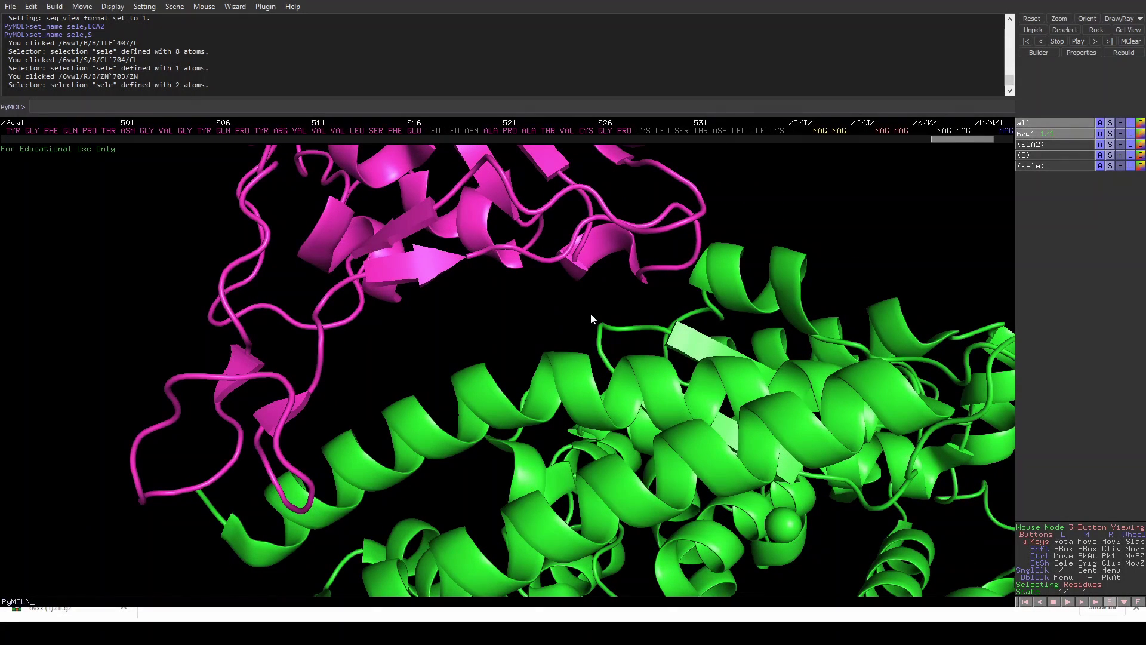
pyautogui.click(337, 442)
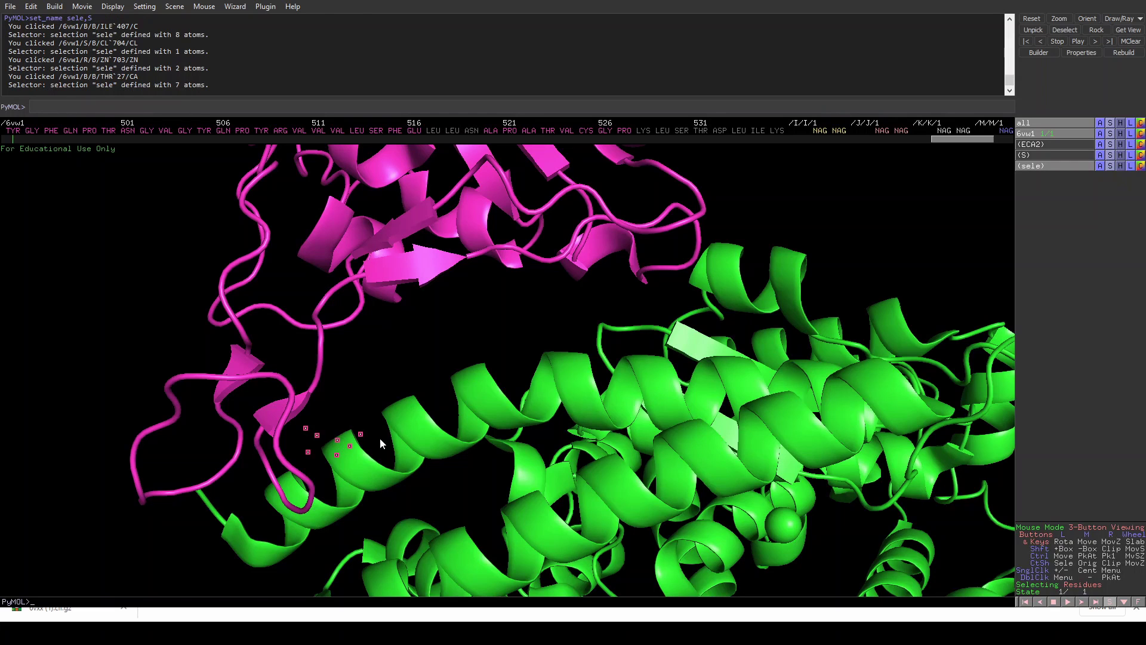
pyautogui.click(392, 414)
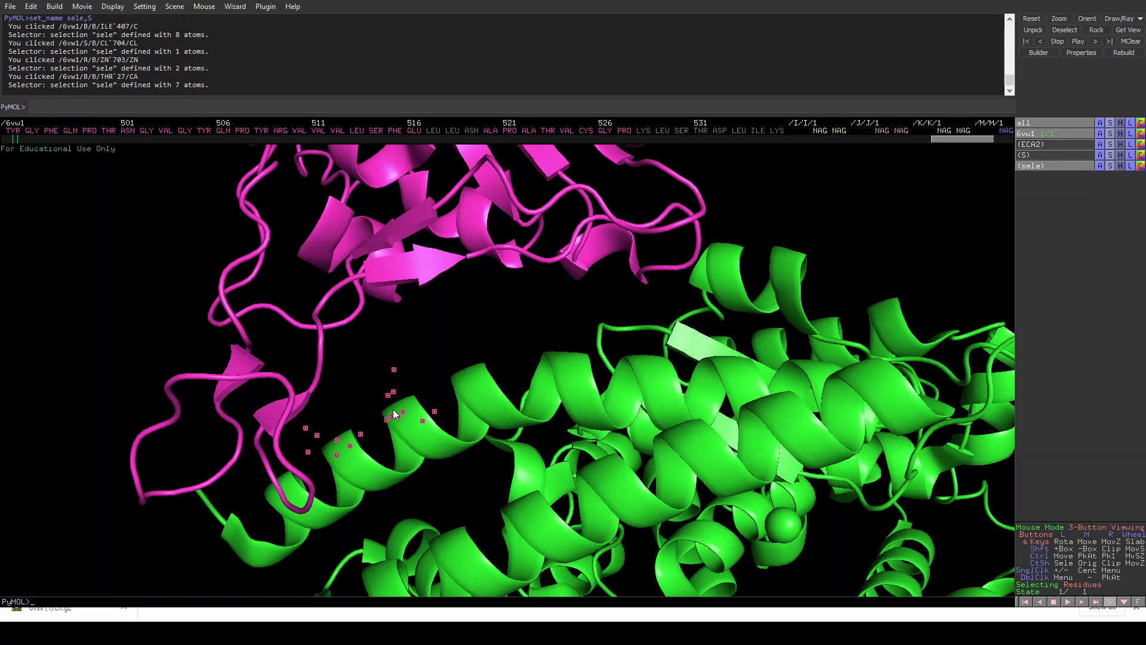
pyautogui.click(471, 378)
pyautogui.moveTo(477, 363); pyautogui.dragTo(482, 369)
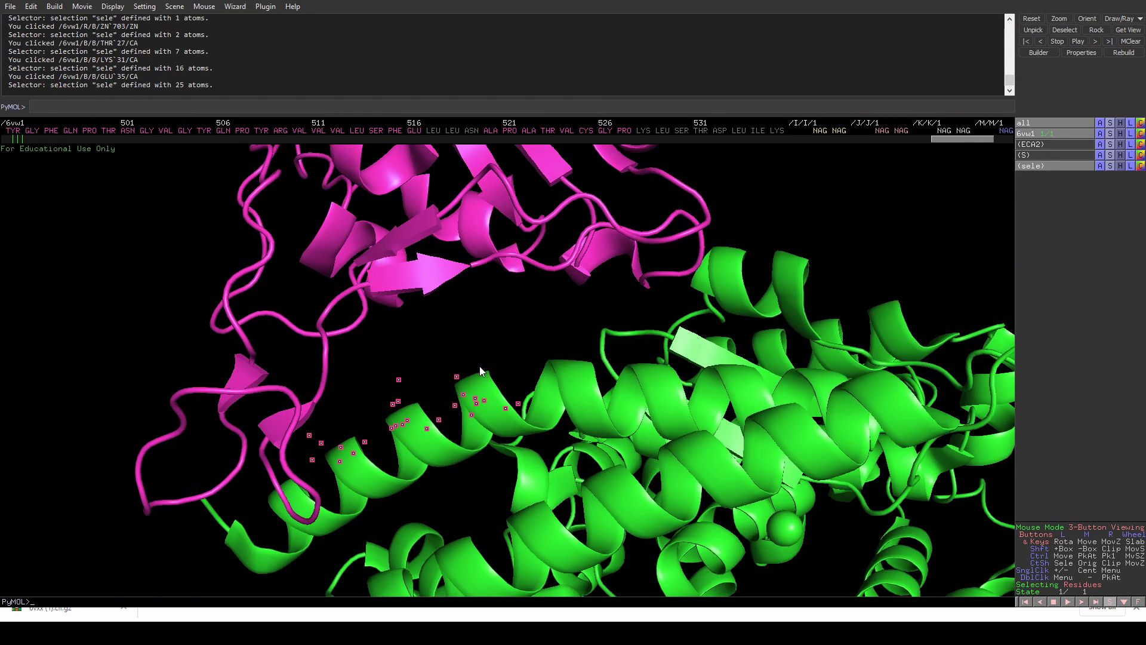
pyautogui.click(483, 371)
# Select HIS34, LYS31, THR27, GLN24 and the residue at the chain start on the green receptor helix facing the spike
pyautogui.click(485, 385)
pyautogui.click(406, 414)
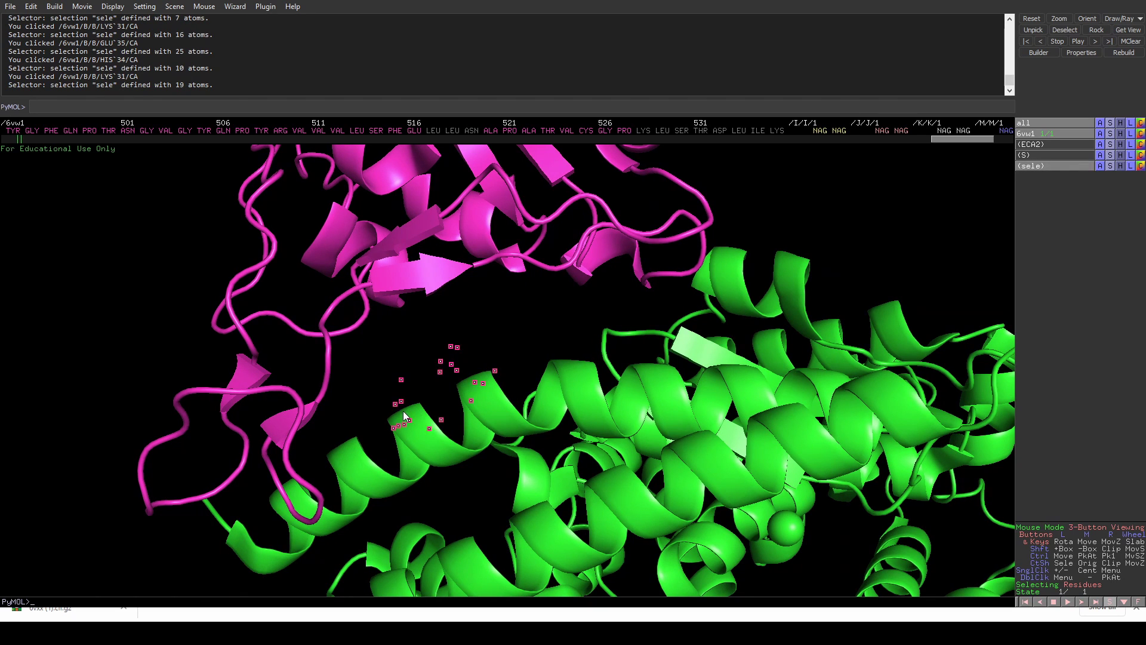
pyautogui.click(338, 461)
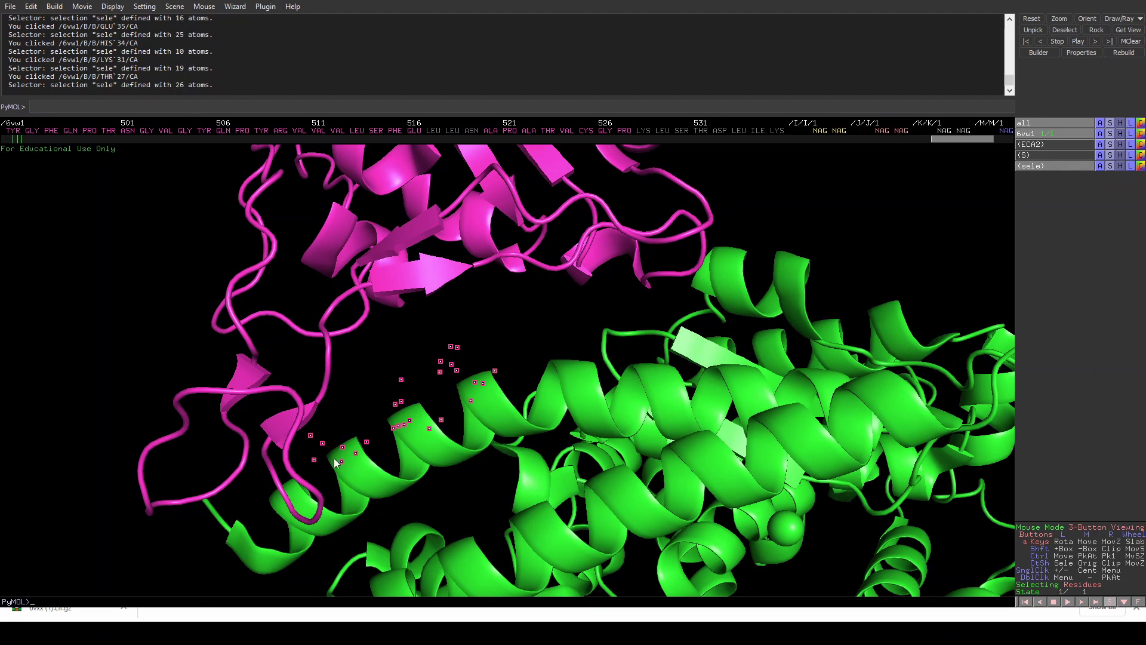
pyautogui.click(287, 491)
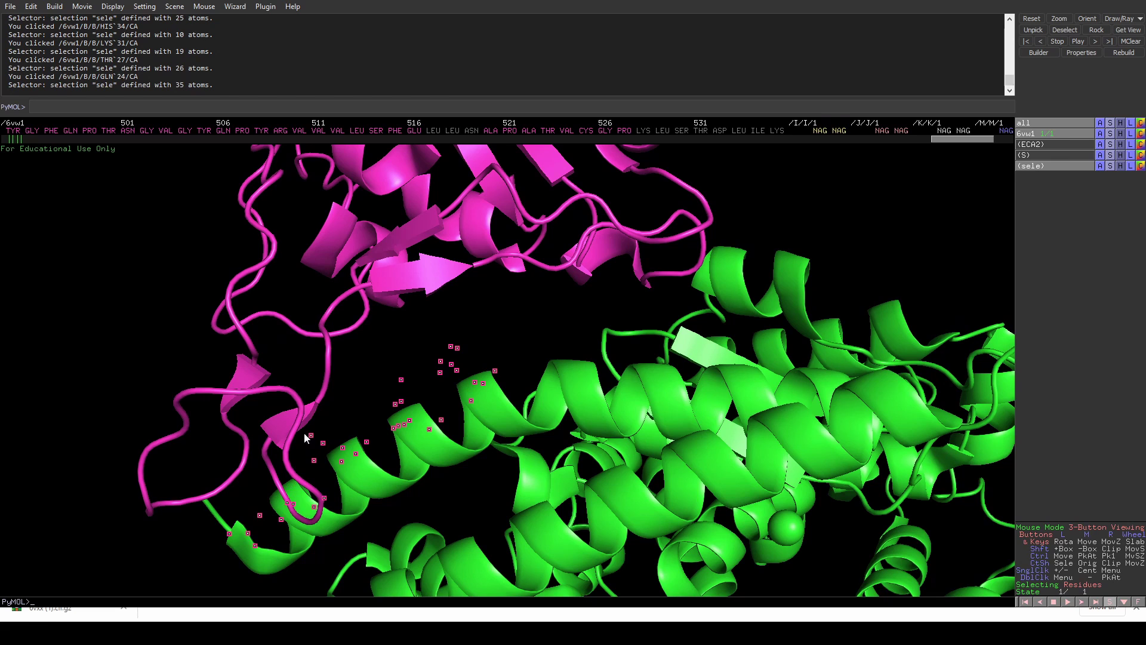
pyautogui.click(214, 517)
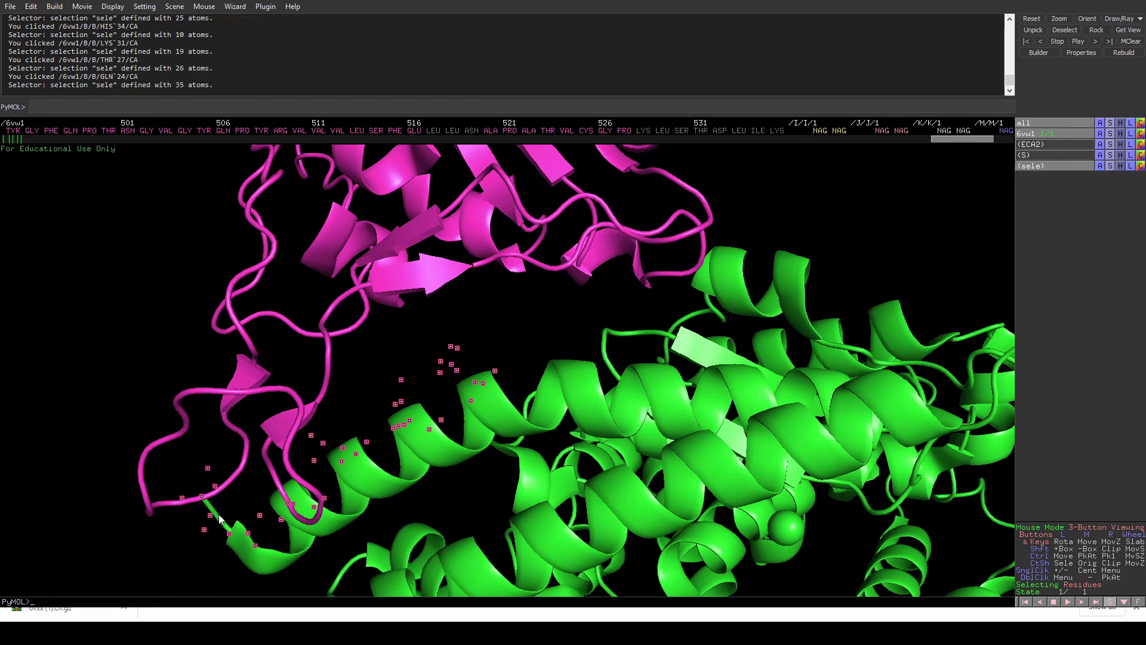
pyautogui.click(291, 491)
pyautogui.click(290, 491)
# Add receptor residues ASP38, GLU37, GLN42, LYS353 and ASP355 to the selection
pyautogui.click(563, 368)
pyautogui.click(551, 373)
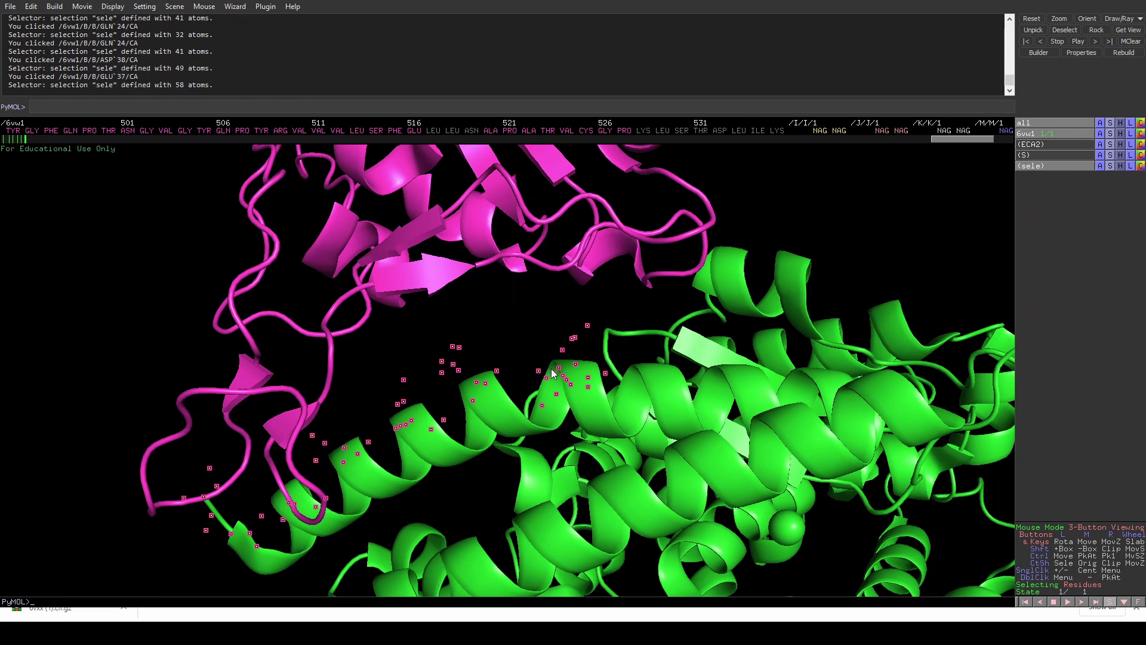
pyautogui.click(649, 375)
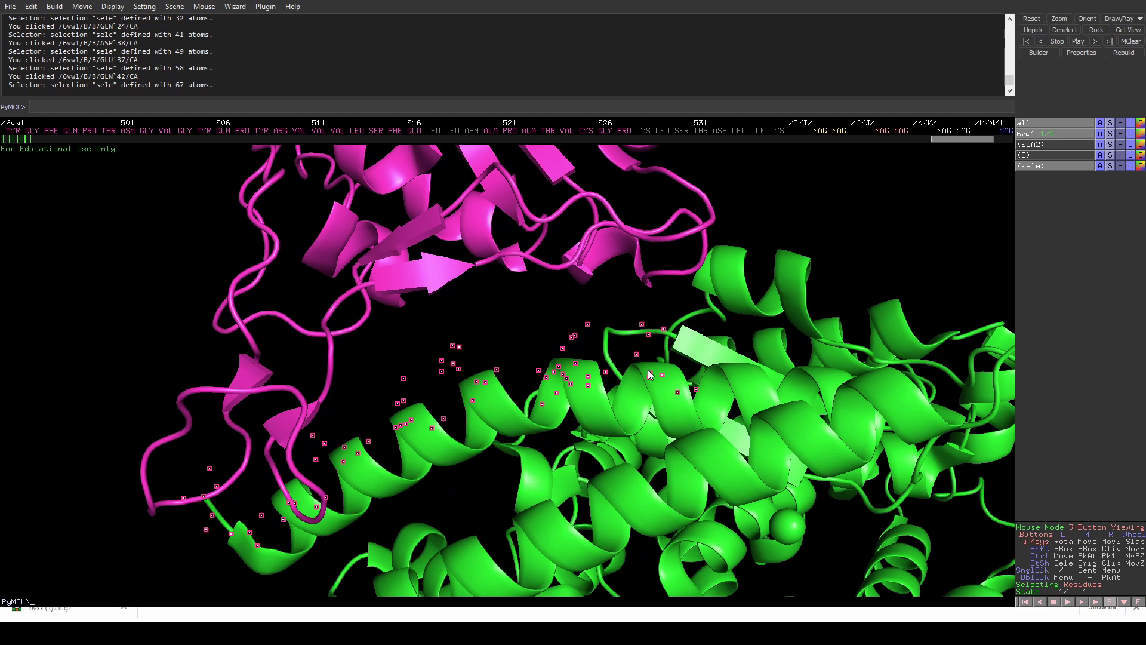
pyautogui.click(610, 335)
pyautogui.click(701, 323)
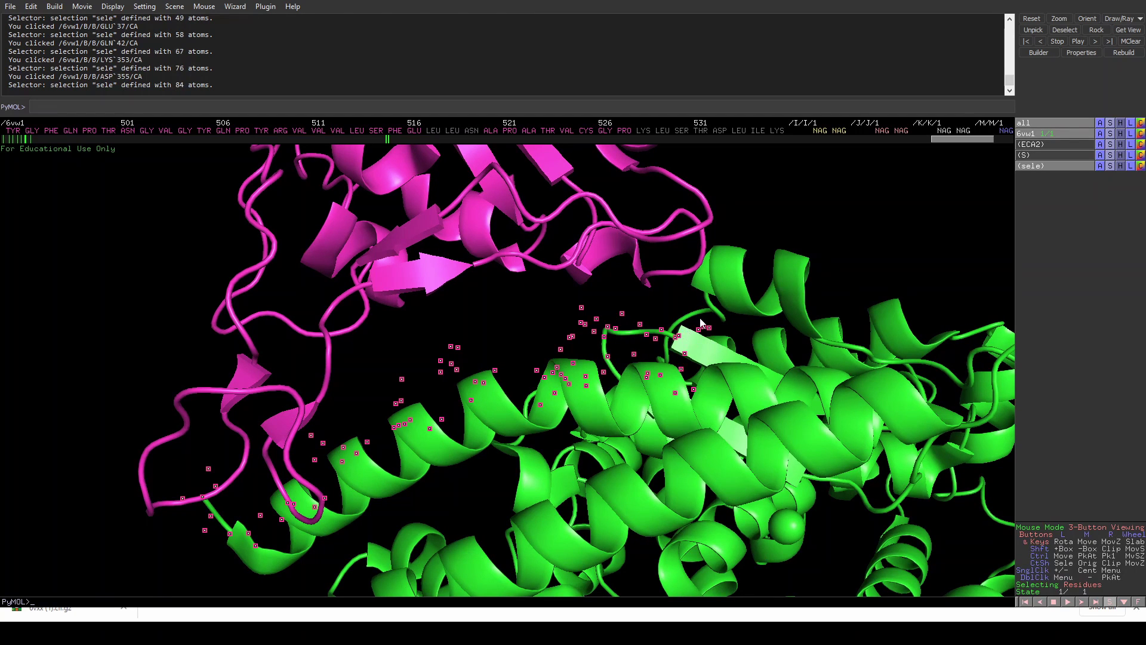
# Extend the selection with receptor residues ASN322, GLY326, THR324, MET323 and PHE356
pyautogui.click(700, 313)
pyautogui.click(729, 255)
pyautogui.click(718, 317)
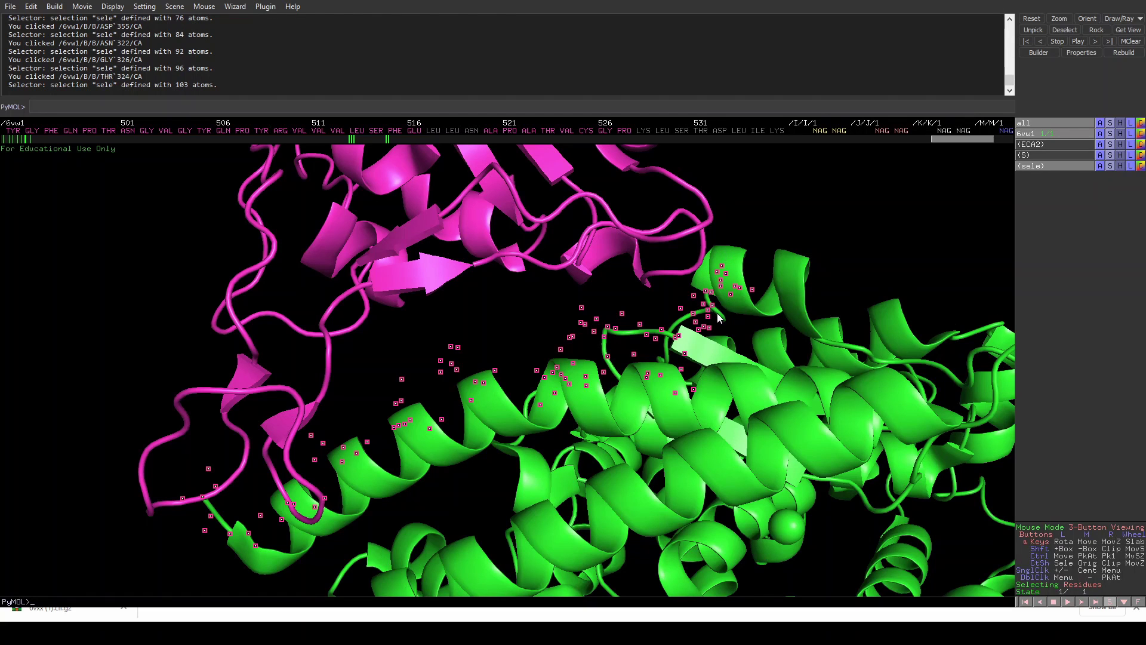
pyautogui.click(720, 317)
pyautogui.moveTo(710, 371); pyautogui.dragTo(582, 357)
pyautogui.click(572, 383)
# Check from another angle which receptor residues are selected along the interface, testing HIS34 and ASP38
pyautogui.moveTo(518, 415); pyautogui.dragTo(623, 253)
pyautogui.moveTo(641, 310); pyautogui.dragTo(646, 360)
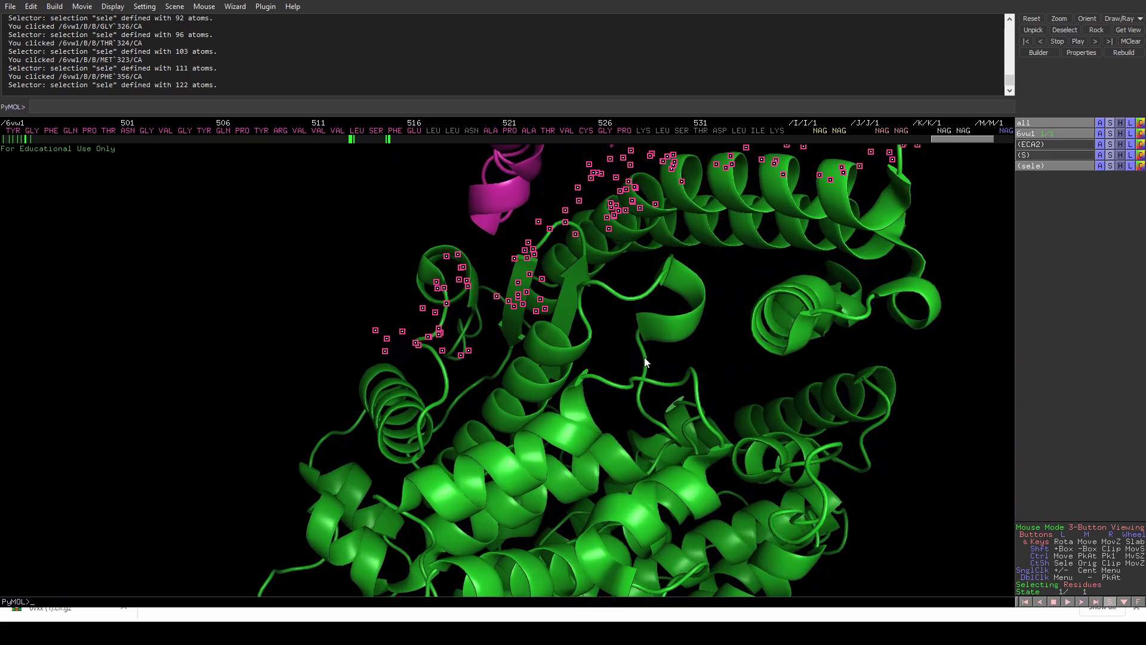
pyautogui.moveTo(614, 304); pyautogui.dragTo(707, 382)
pyautogui.moveTo(738, 311); pyautogui.dragTo(699, 307)
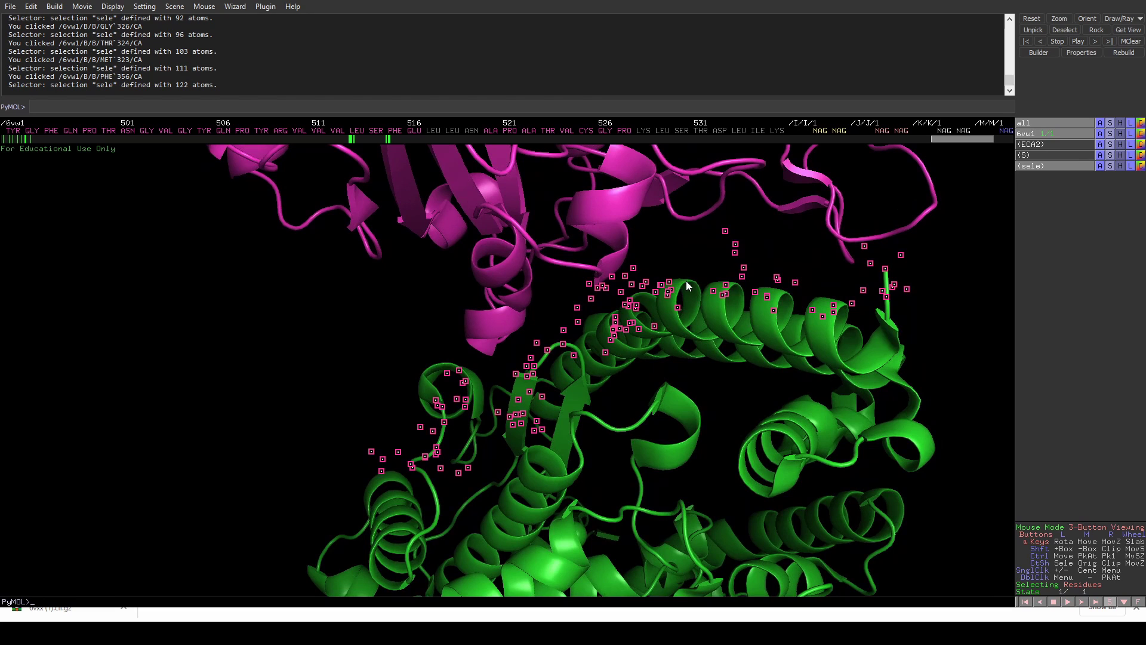
pyautogui.click(686, 286)
pyautogui.click(687, 285)
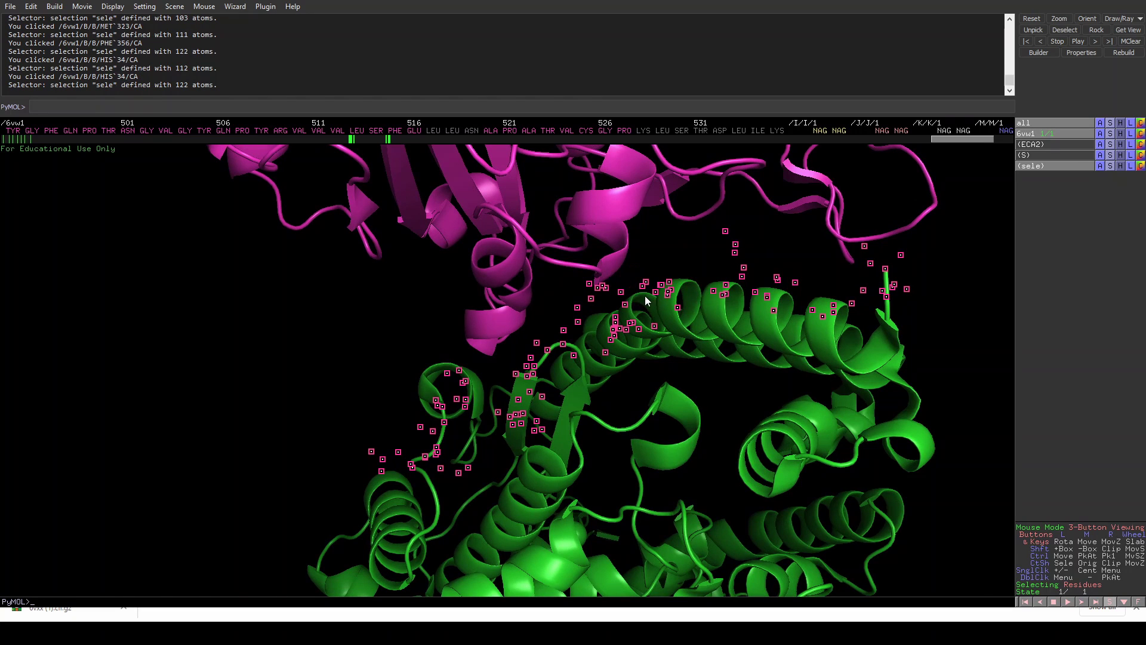
pyautogui.click(633, 303)
pyautogui.click(633, 303)
# Include receptor residues GLU57, GLN325 and ASN330 in the selection
pyautogui.click(598, 322)
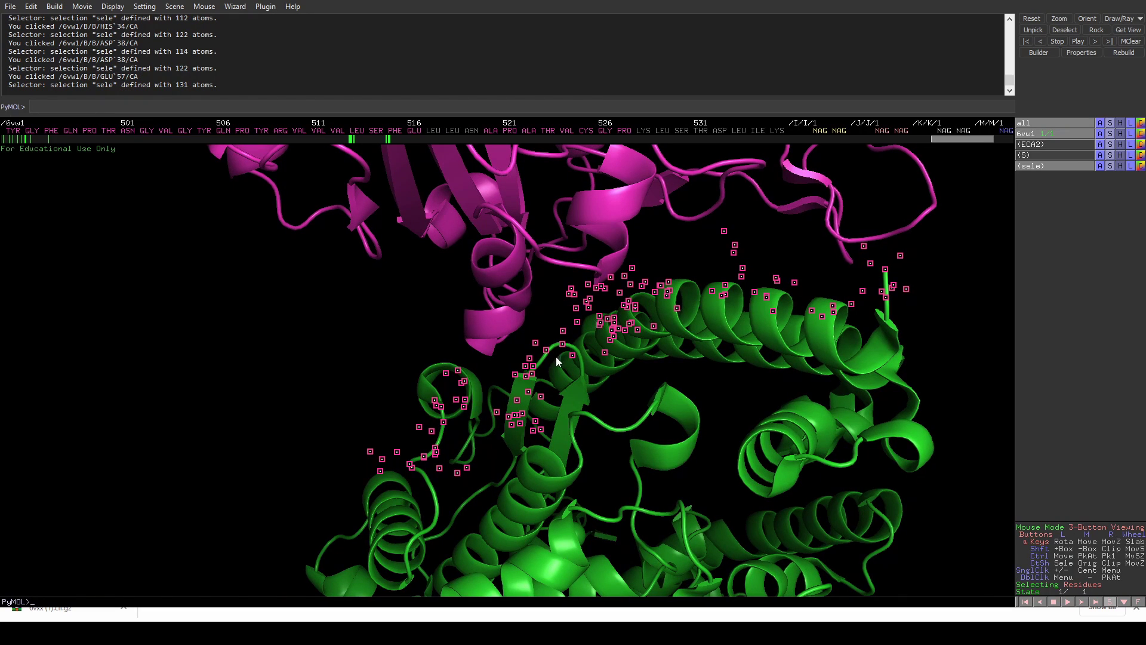
pyautogui.click(434, 368)
pyautogui.click(449, 362)
pyautogui.click(449, 363)
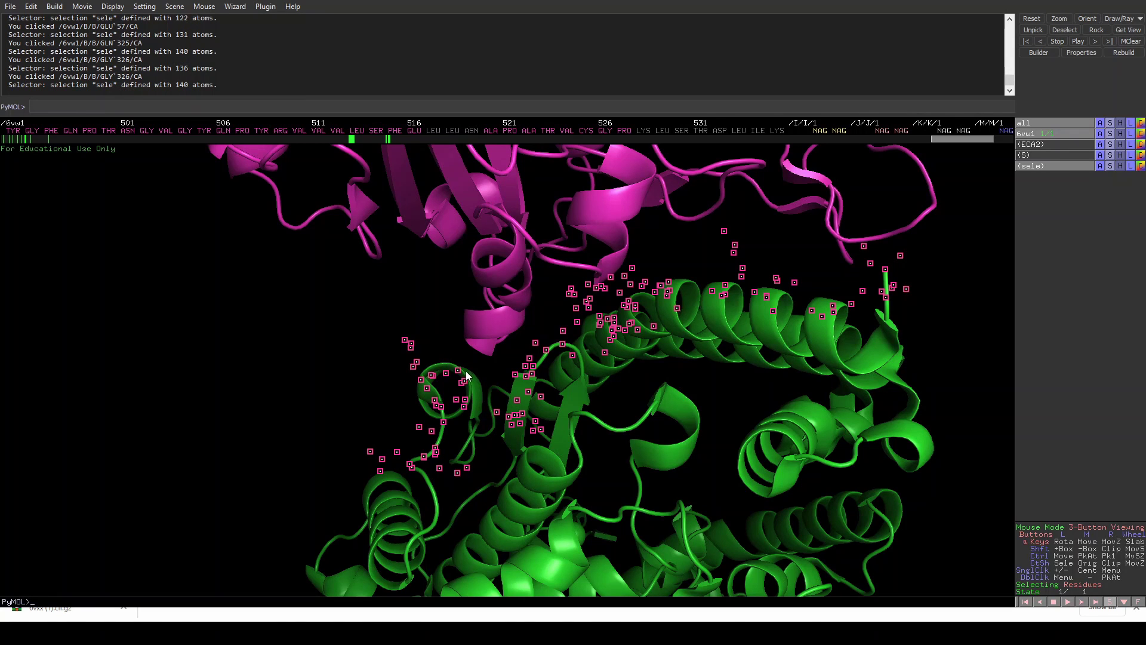
pyautogui.click(474, 376)
# Add GLU23 and THR20 near the start of the receptor helix to the selection, keeping HIS34 selected
pyautogui.moveTo(477, 385); pyautogui.dragTo(864, 408)
pyautogui.click(816, 394)
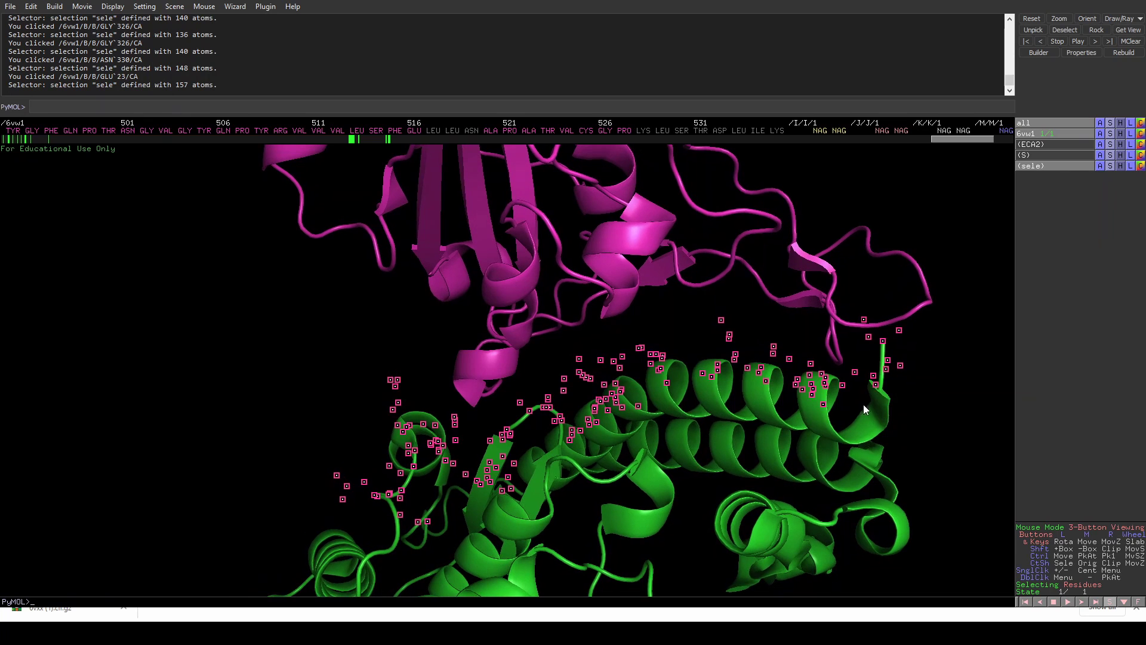
pyautogui.click(888, 395)
pyautogui.moveTo(700, 371); pyautogui.dragTo(815, 391)
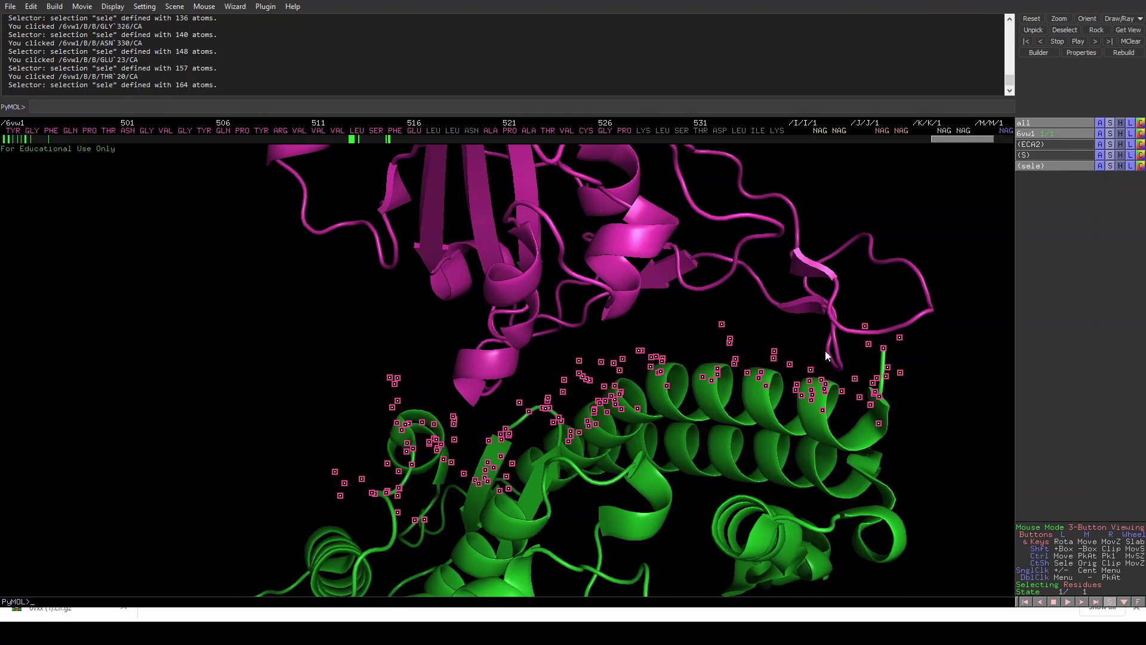
pyautogui.click(678, 363)
pyautogui.click(678, 362)
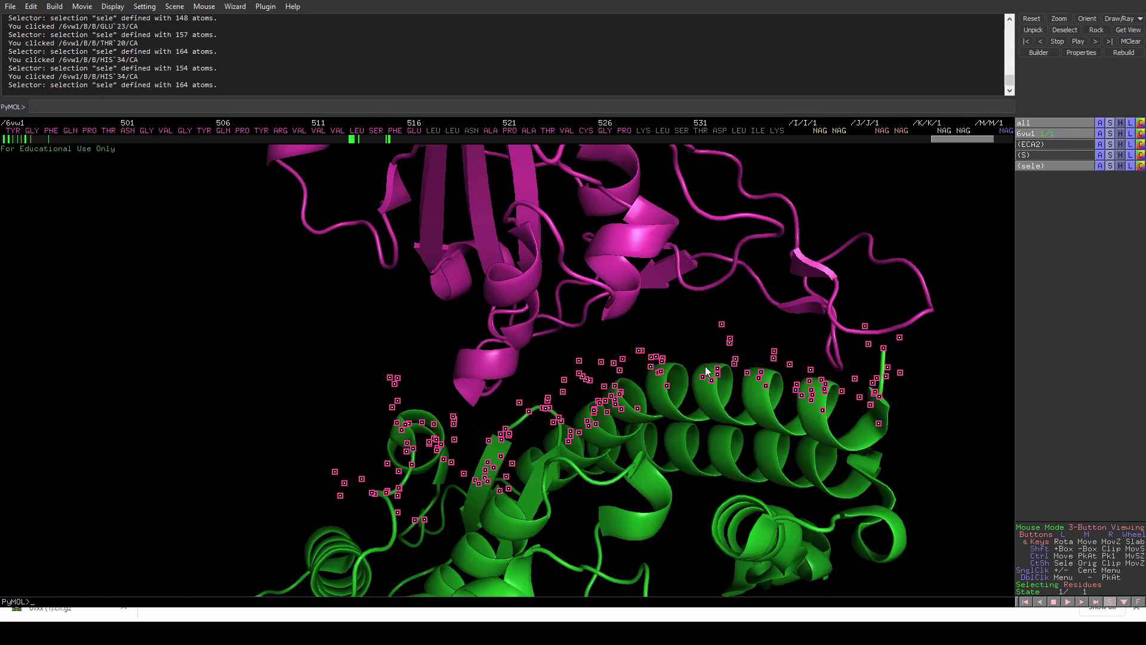
# Confirm that receptor LYS31 is selected and add spike residues GLY502, VAL503 and ASN501 to the selection
pyautogui.click(706, 371)
pyautogui.click(706, 371)
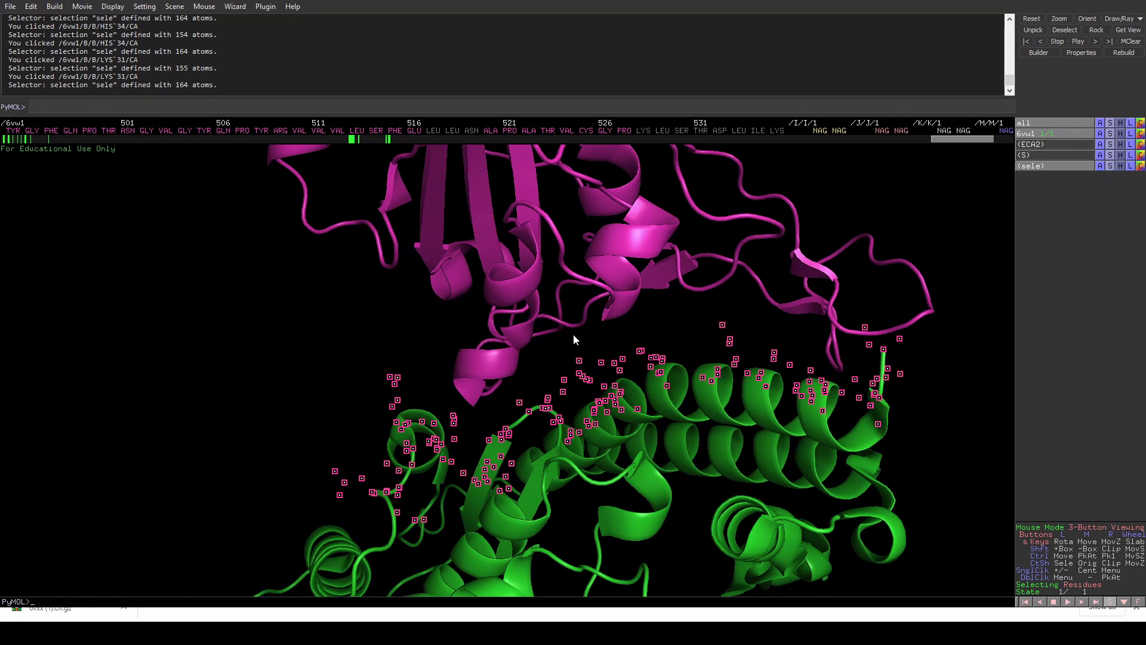
pyautogui.moveTo(560, 360); pyautogui.dragTo(548, 393)
pyautogui.click(412, 518)
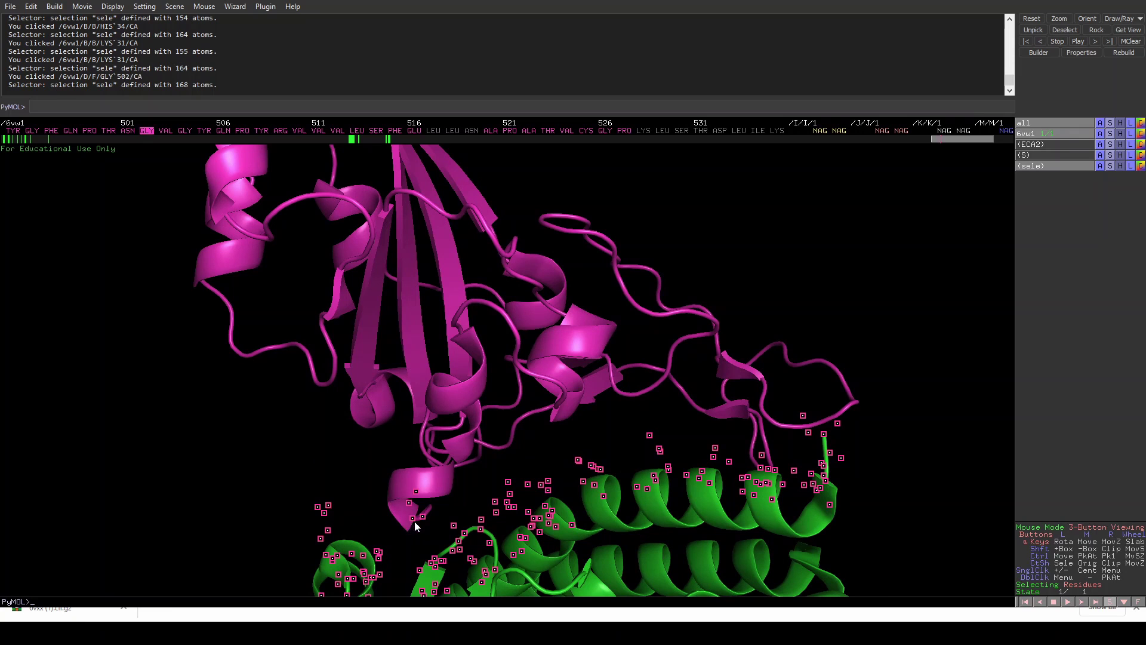
pyautogui.click(404, 527)
pyautogui.click(393, 519)
pyautogui.click(394, 515)
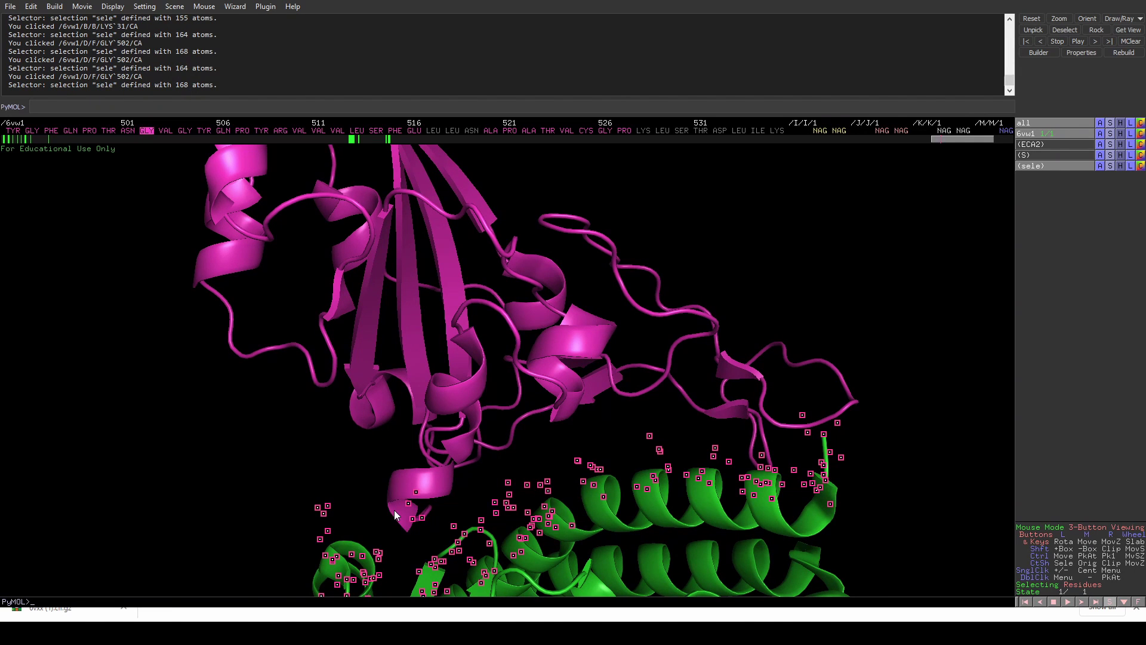
pyautogui.click(394, 510)
pyautogui.click(427, 510)
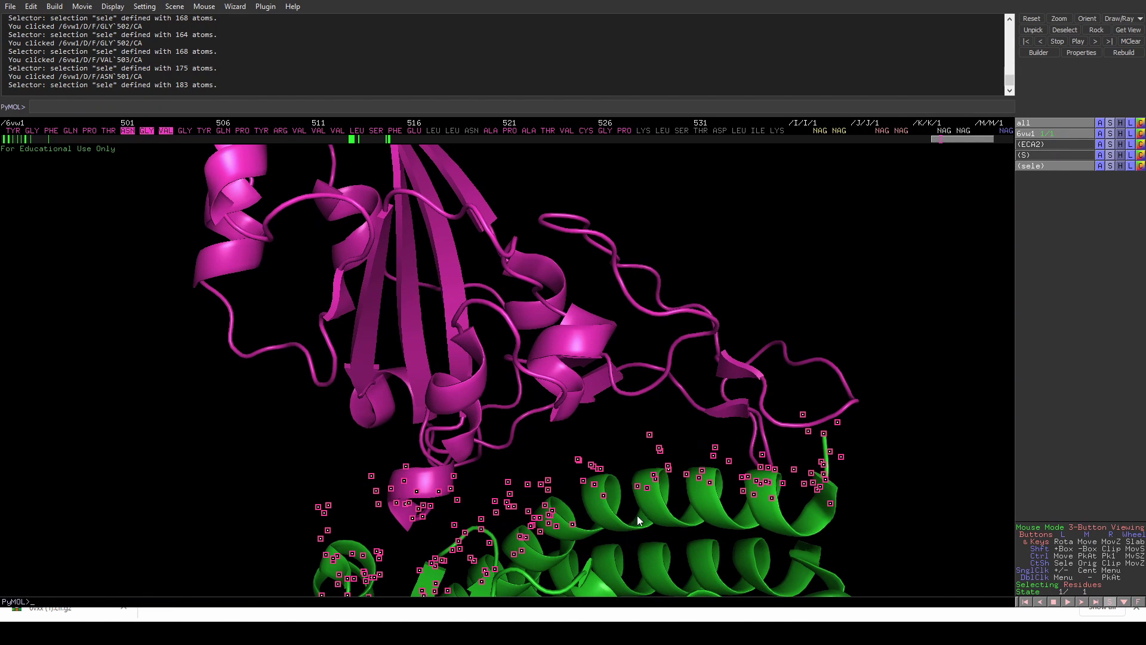
# Add spike residues PHE486, GLY485, VAL417 and THR415 to the selection
pyautogui.moveTo(636, 515); pyautogui.dragTo(481, 381)
pyautogui.click(467, 355)
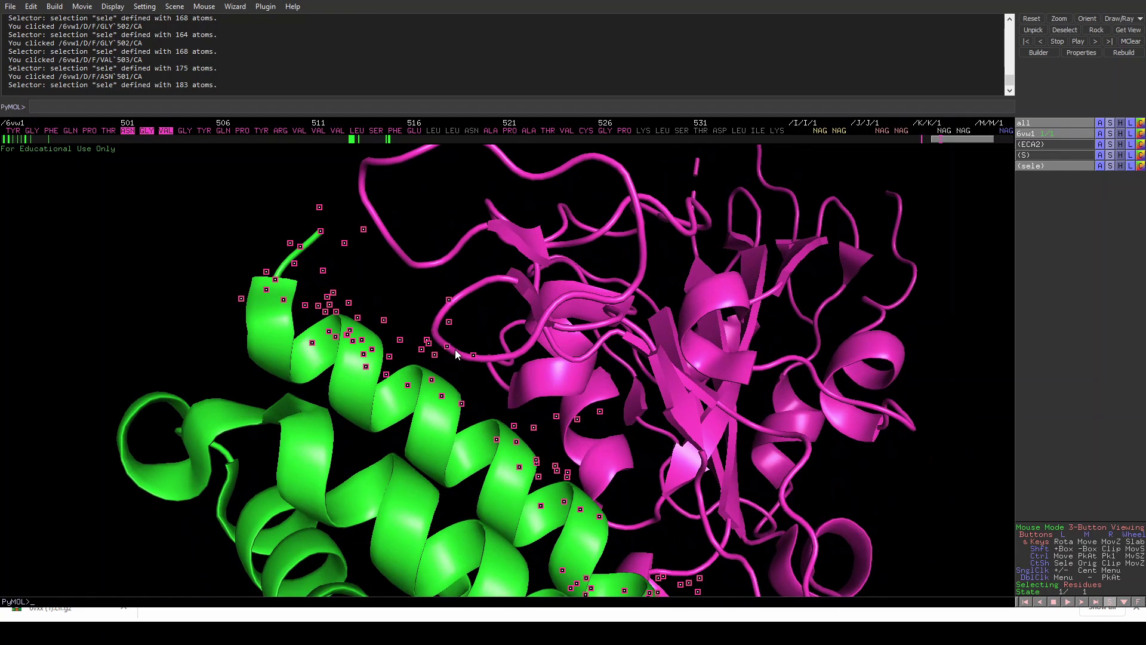
pyautogui.click(520, 394)
pyautogui.click(494, 381)
pyautogui.click(486, 365)
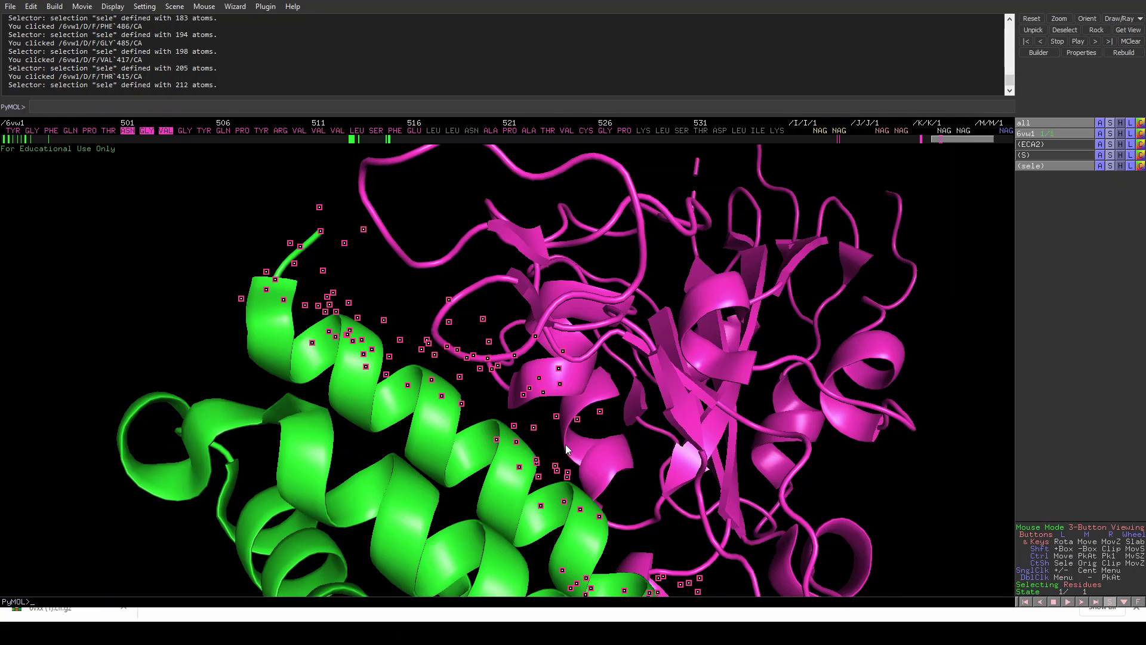
# Extend the selection with spike residues ARG408, ASP406, ASP405 and GLY404 facing the receptor helix
pyautogui.click(596, 473)
pyautogui.click(596, 473)
pyautogui.moveTo(609, 490); pyautogui.dragTo(600, 456)
pyautogui.click(589, 520)
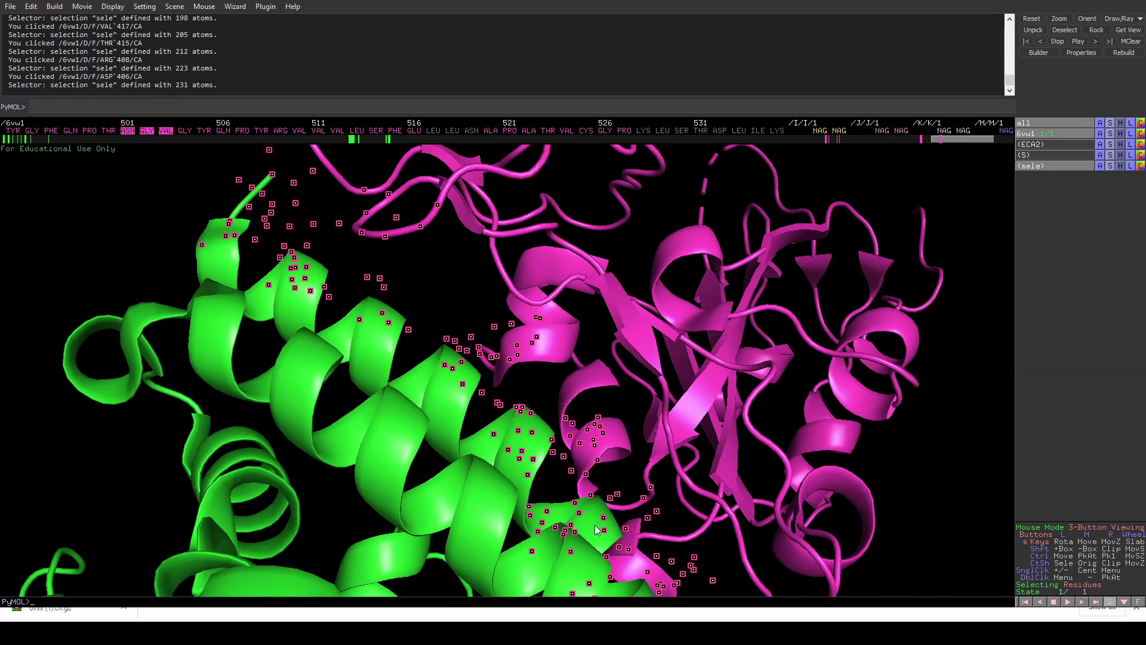
pyautogui.moveTo(590, 520); pyautogui.dragTo(591, 556)
pyautogui.click(634, 525)
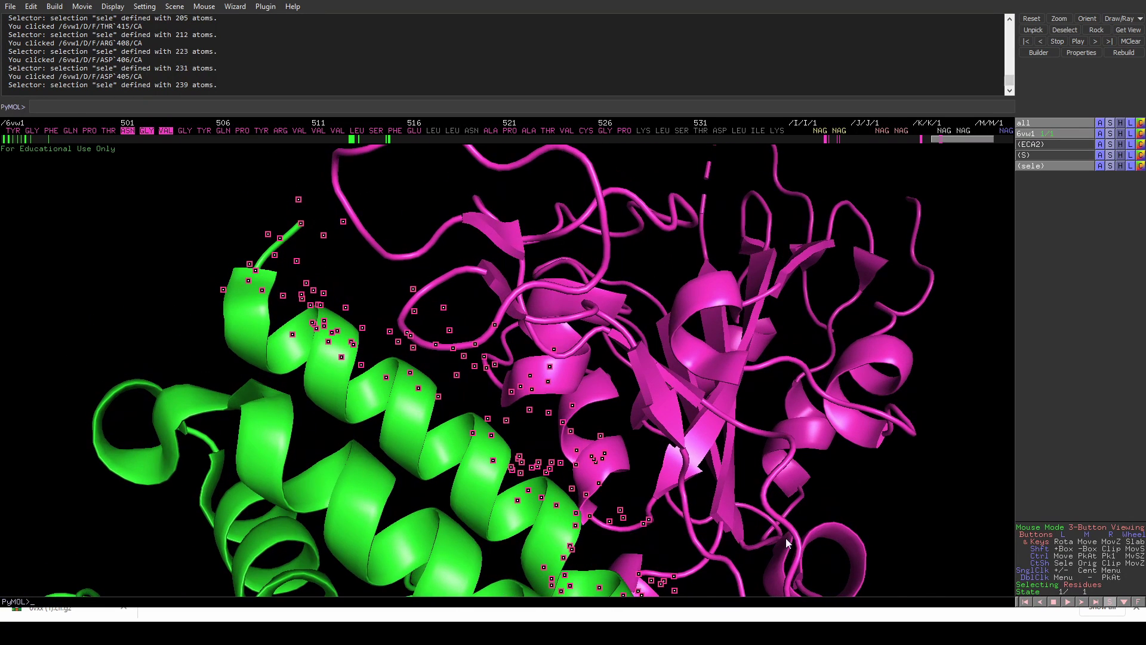
# Remove spike residue ASP406 from the selection and add PHE497, GLY496 and TYR495
pyautogui.moveTo(786, 538); pyautogui.dragTo(618, 466)
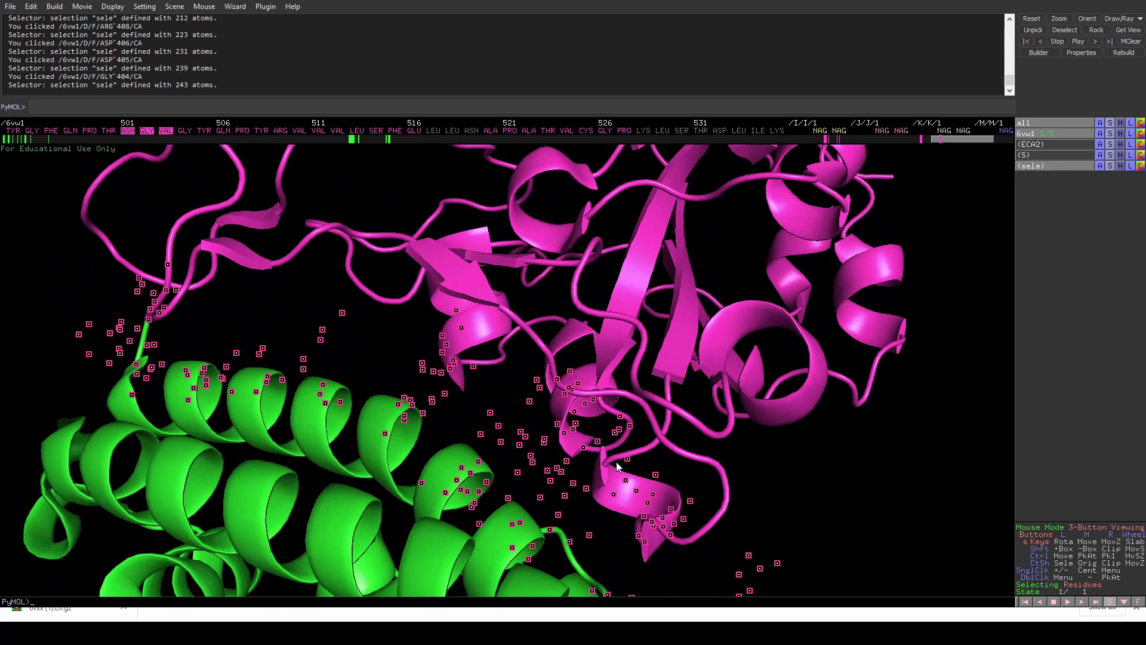
pyautogui.click(596, 396)
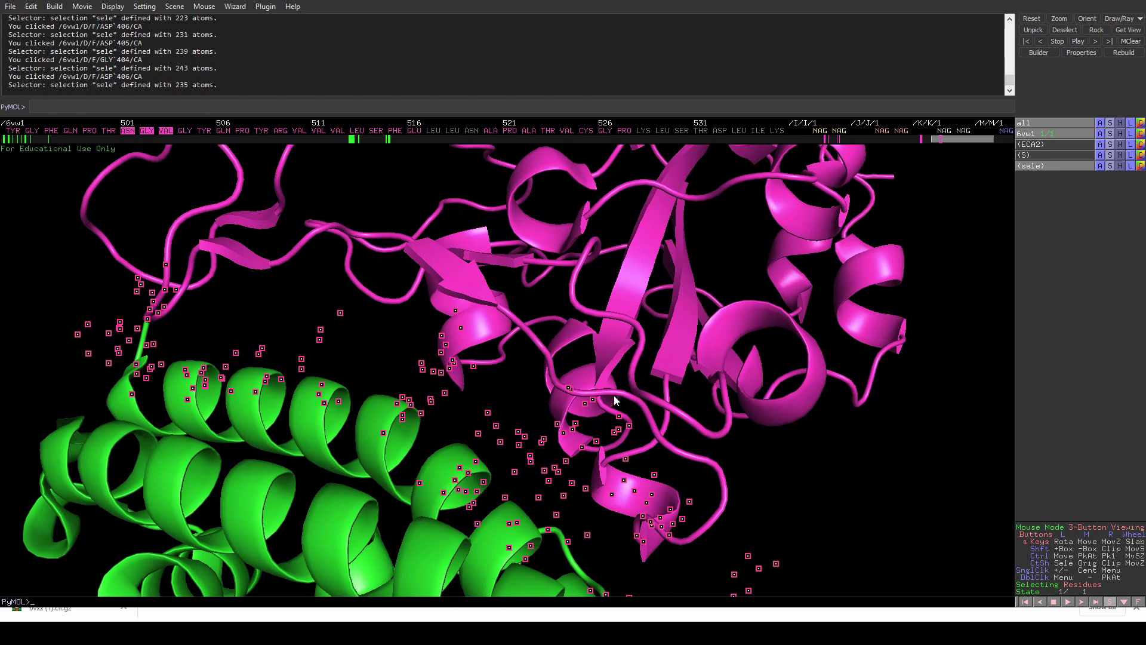
pyautogui.click(609, 399)
pyautogui.click(576, 394)
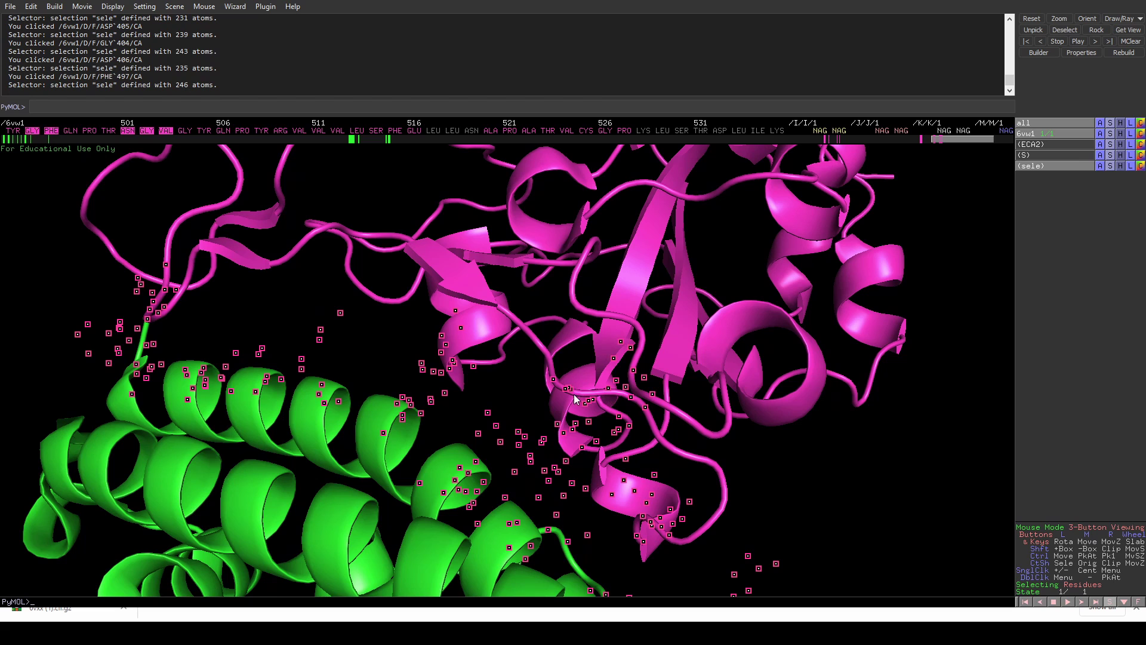
pyautogui.click(543, 358)
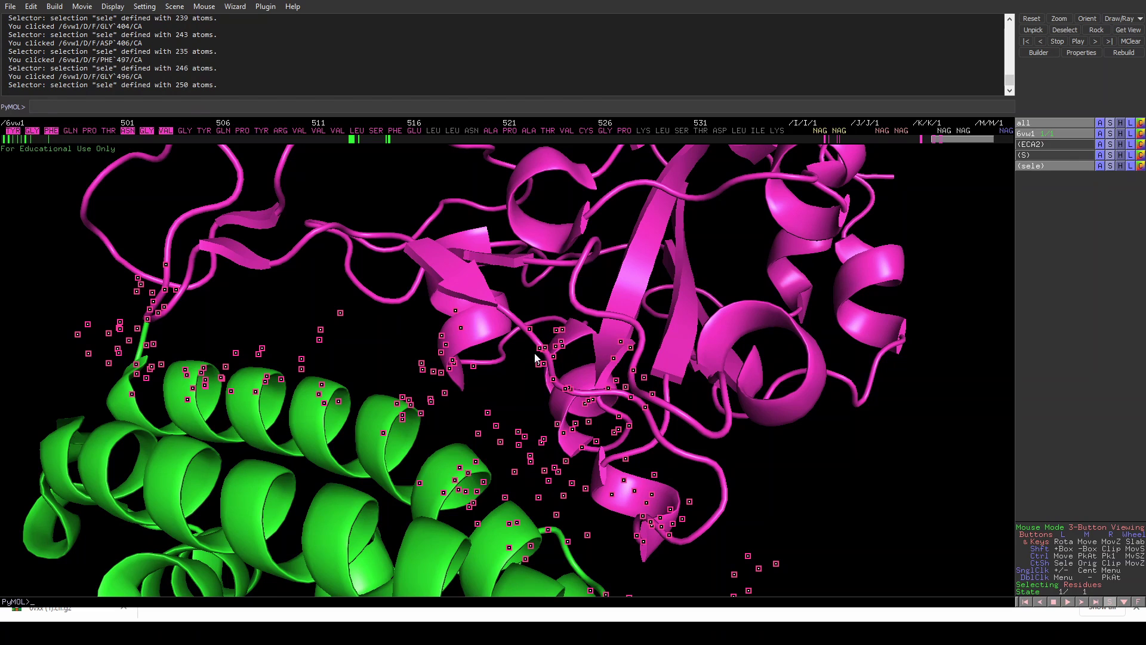
# Include spike residues LEU455, PHE456, TYR489, ALA475, CYS488 and SER477 in the selection
pyautogui.click(384, 300)
pyautogui.click(352, 279)
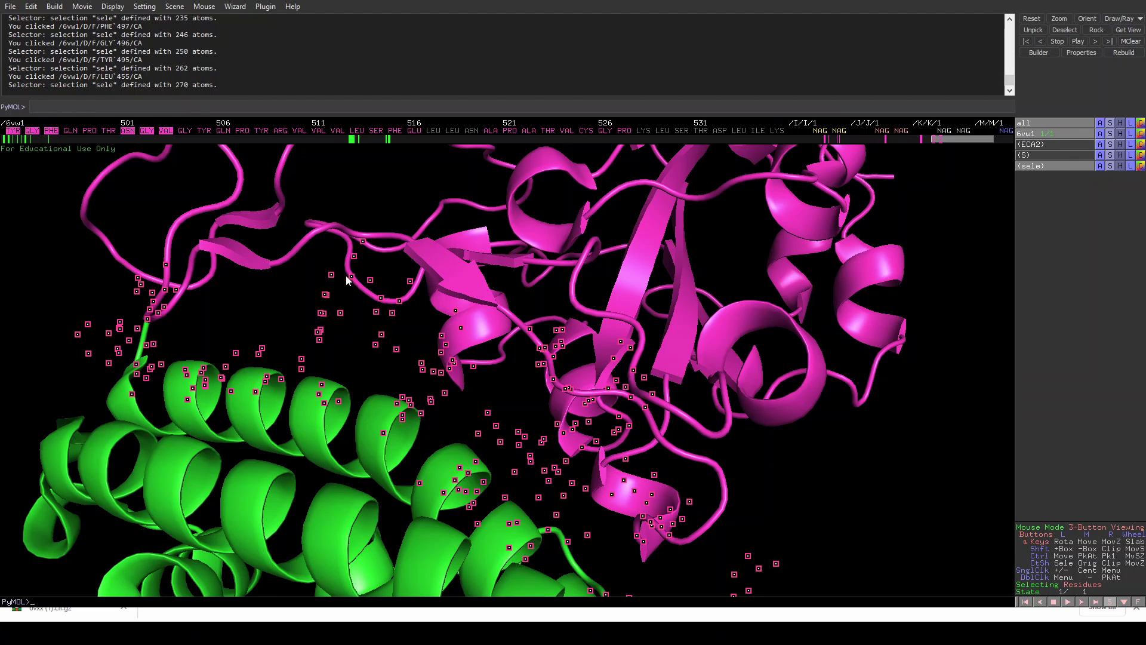
pyautogui.click(270, 264)
pyautogui.click(215, 270)
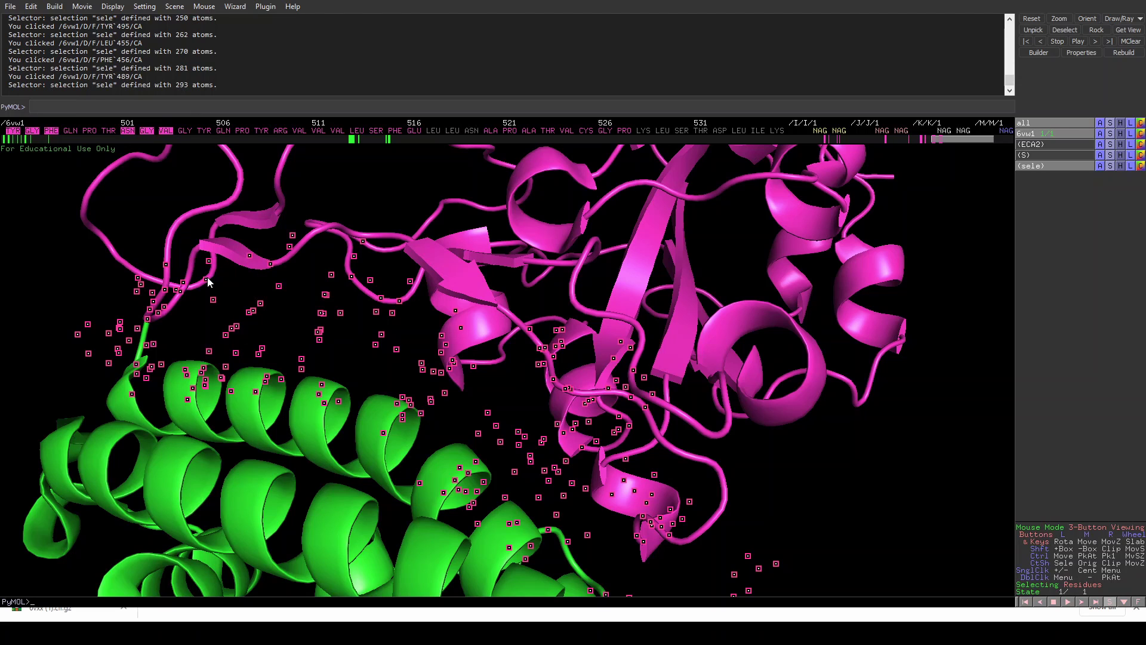
pyautogui.click(232, 258)
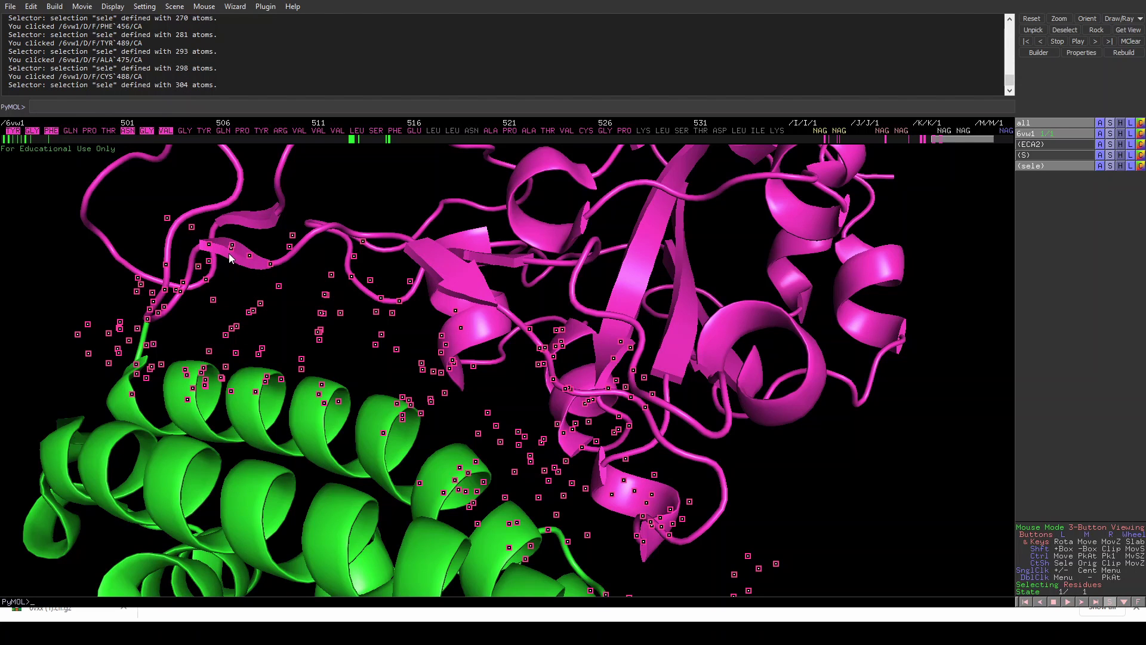
pyautogui.click(125, 265)
# Add receptor residues ASN61 and LEU45 to the selection, keeping GLU57 selected
pyautogui.moveTo(659, 452); pyautogui.dragTo(743, 402)
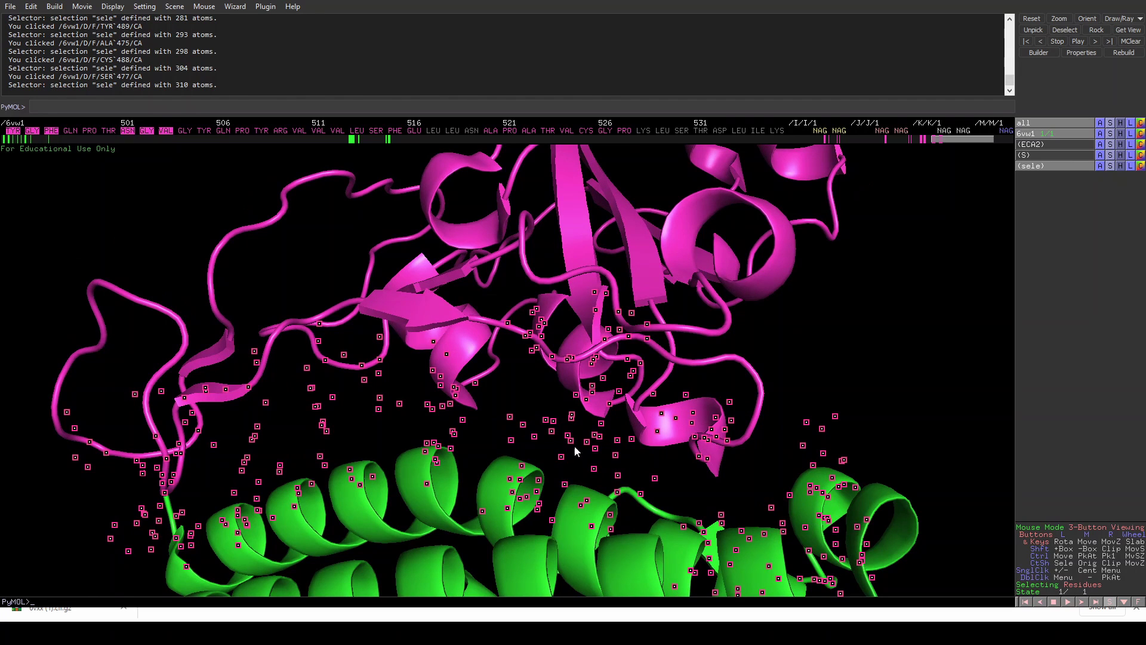
pyautogui.moveTo(574, 445); pyautogui.dragTo(743, 424)
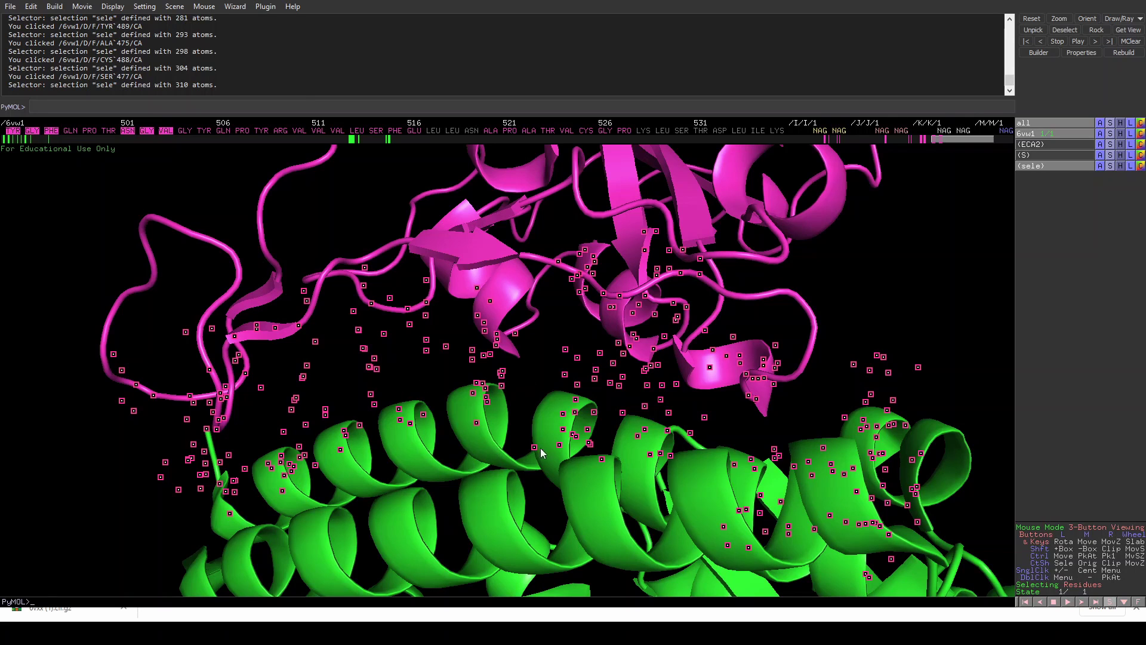
pyautogui.click(704, 453)
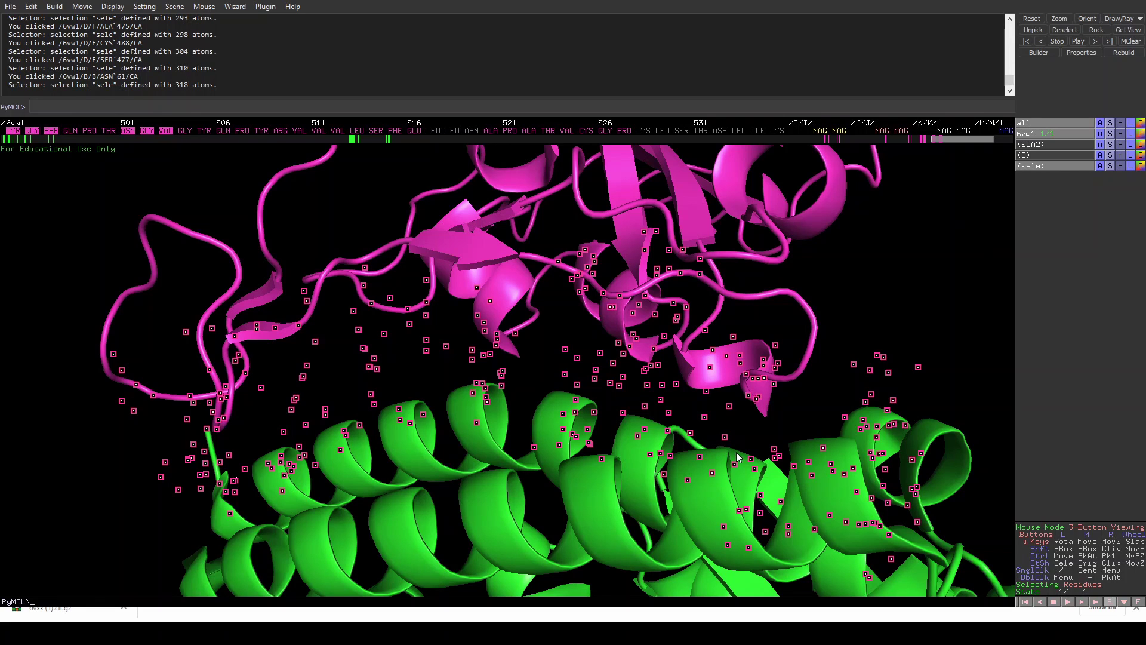
pyautogui.click(737, 457)
pyautogui.click(798, 444)
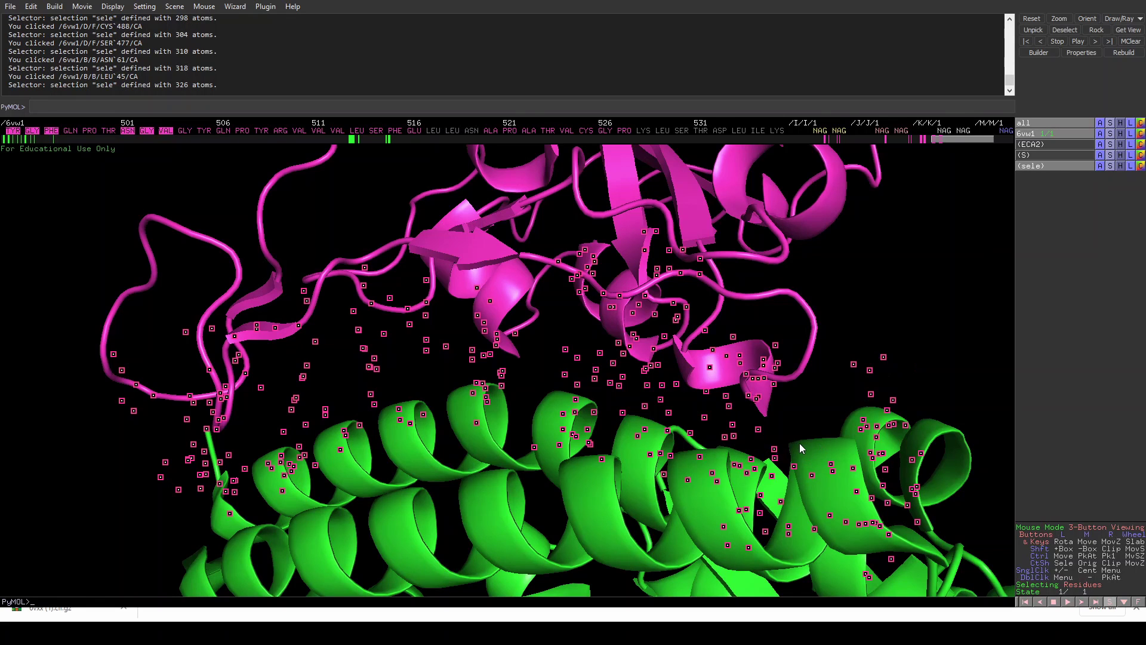
pyautogui.click(798, 444)
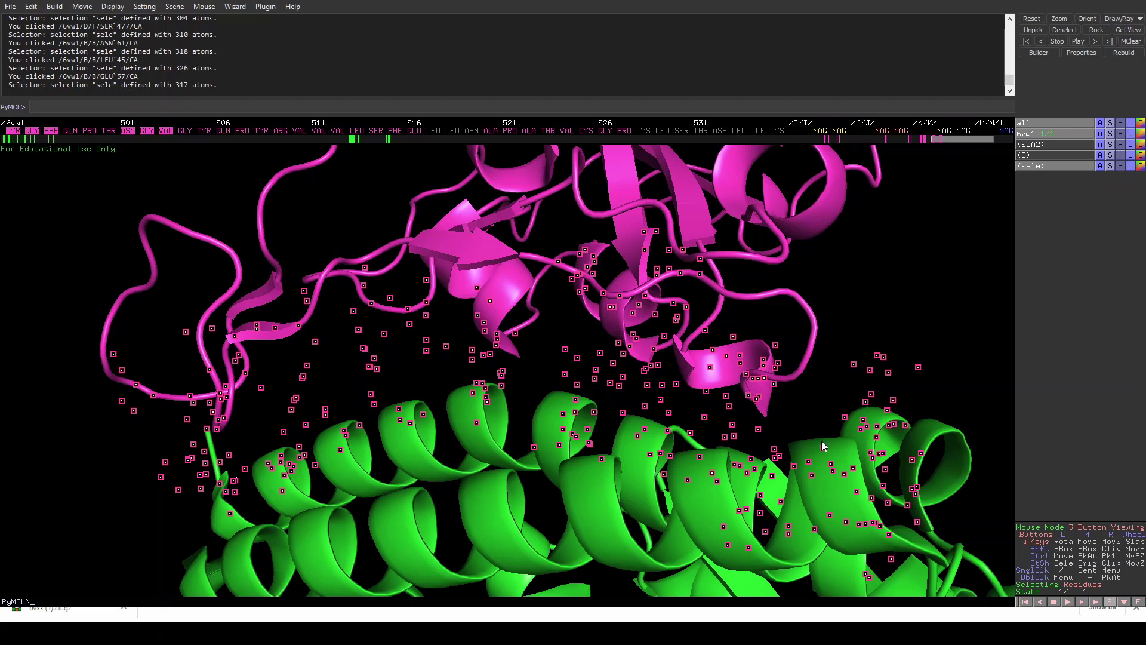
# Add the receptor helix residue between ASP38 and LYS31 to the selection, keeping ASP38, GLN42 and LYS31 selected and PHE28 out
pyautogui.click(548, 396)
pyautogui.click(553, 397)
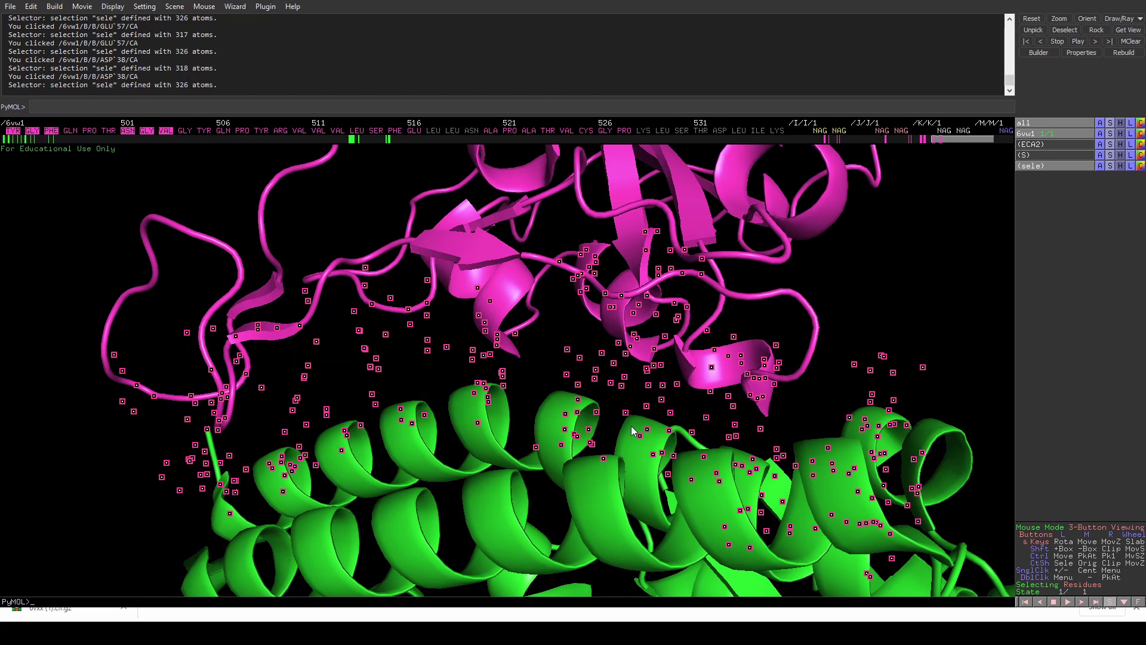
pyautogui.click(637, 432)
pyautogui.click(638, 432)
pyautogui.click(460, 402)
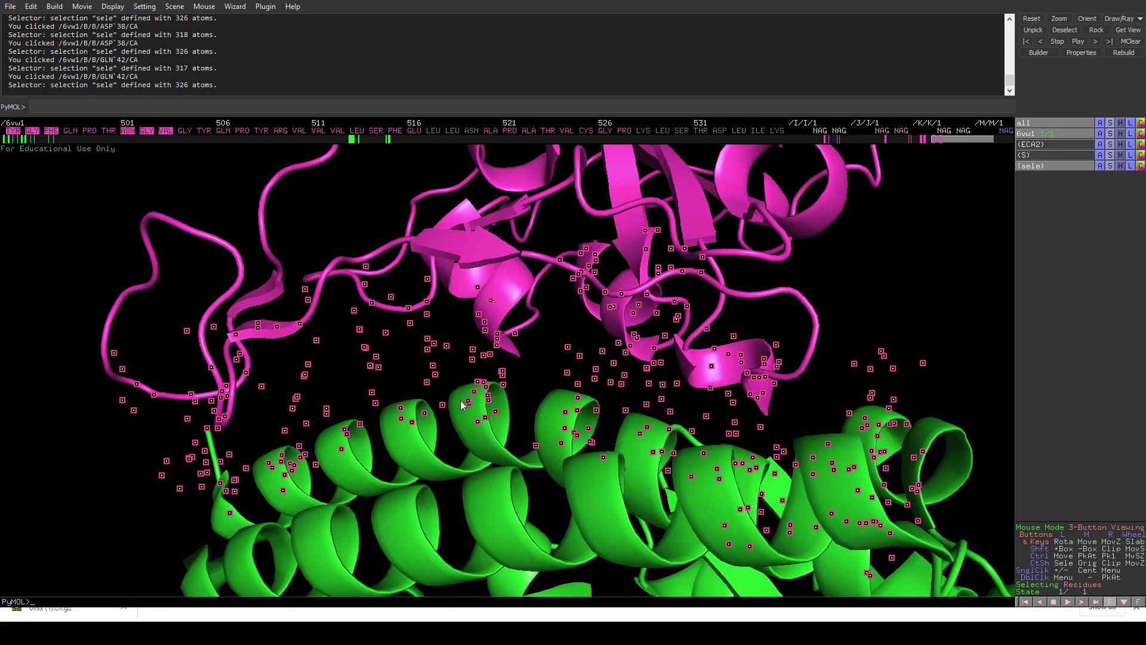
pyautogui.click(409, 402)
pyautogui.click(410, 402)
pyautogui.click(331, 439)
pyautogui.click(327, 438)
# Rename the residue selection to Interface
pyautogui.click(1100, 166)
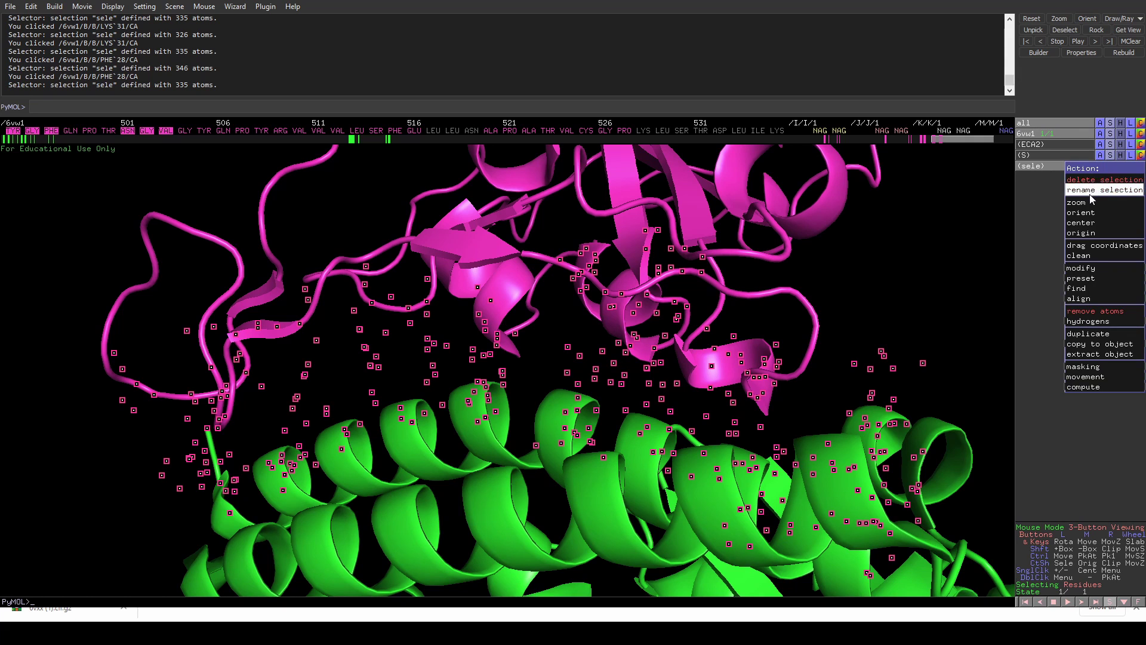
pyautogui.click(1092, 189)
pyautogui.write('I')
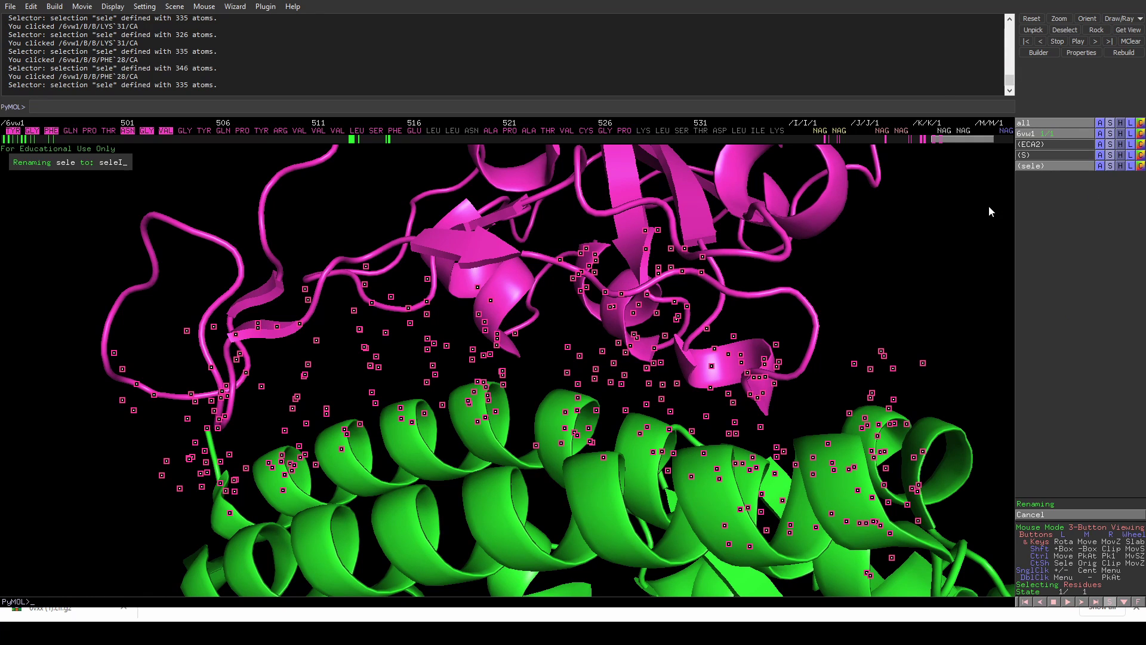
pyautogui.write('nterface')
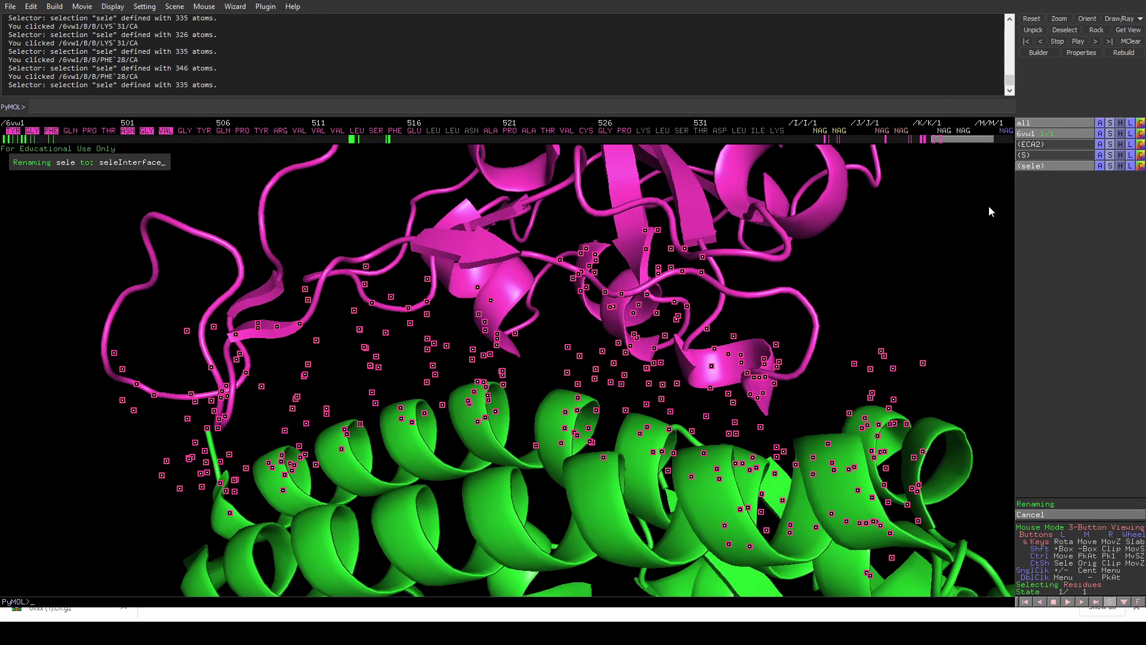
pyautogui.press('BackSpace')
pyautogui.press('BackSpace')
pyautogui.press('BackSpace')
pyautogui.press('BackSpace')
pyautogui.press('BackSpace')
pyautogui.press('BackSpace')
pyautogui.press('BackSpace')
pyautogui.press('BackSpace')
pyautogui.press('BackSpace')
pyautogui.press('BackSpace')
pyautogui.press('BackSpace')
pyautogui.press('BackSpace')
pyautogui.press('BackSpace')
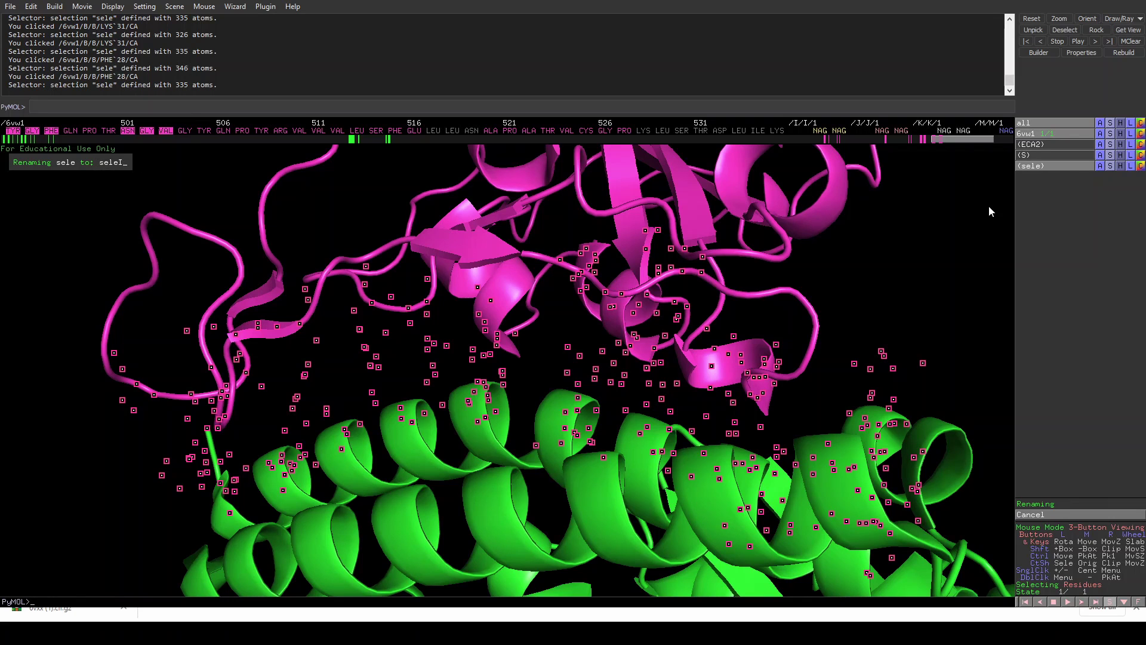
pyautogui.write('Interface')
pyautogui.press('Return')
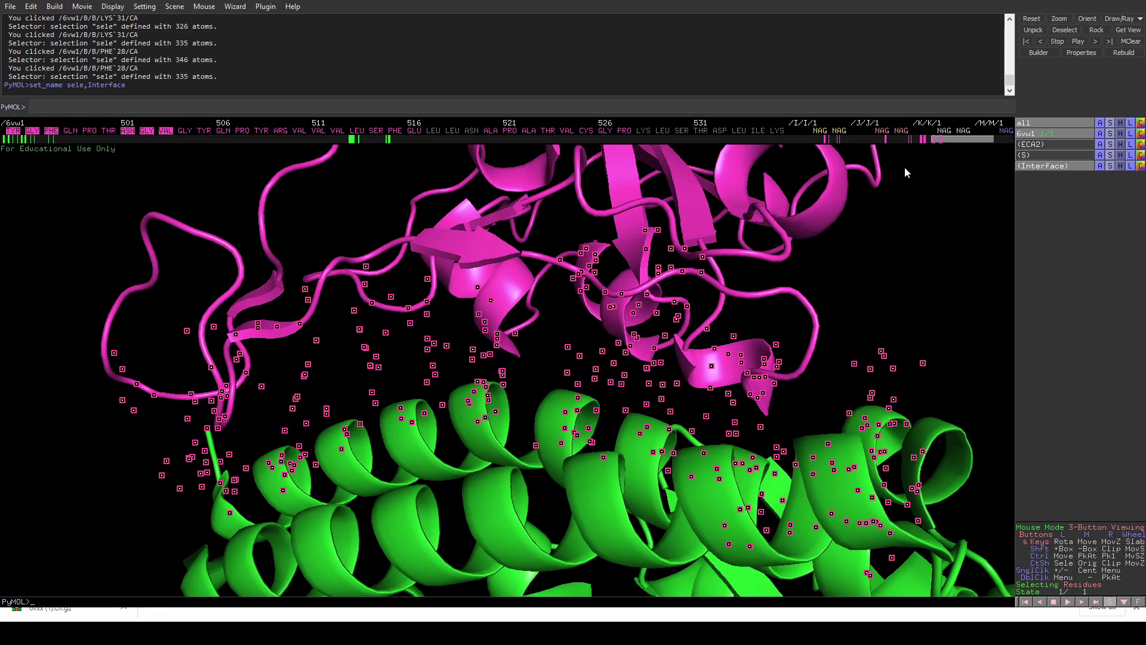
# Find any contacts between chains within 4.0 Å for the Interface selection and view them along the binding site
pyautogui.click(1099, 166)
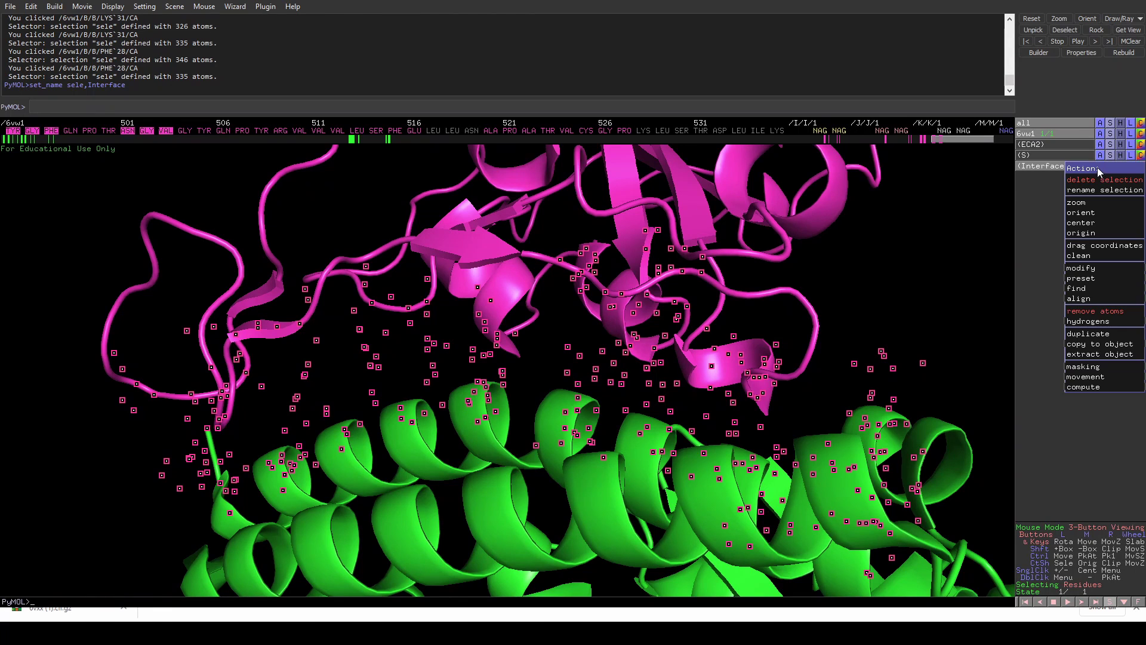
pyautogui.moveTo(1092, 290)
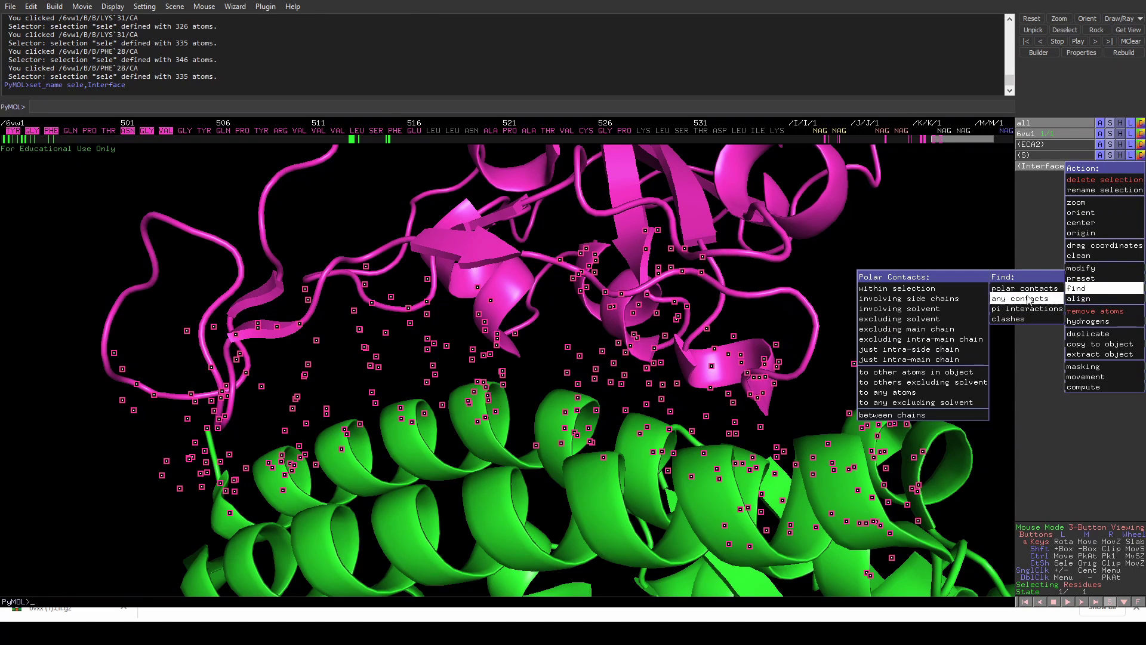
pyautogui.moveTo(1024, 300)
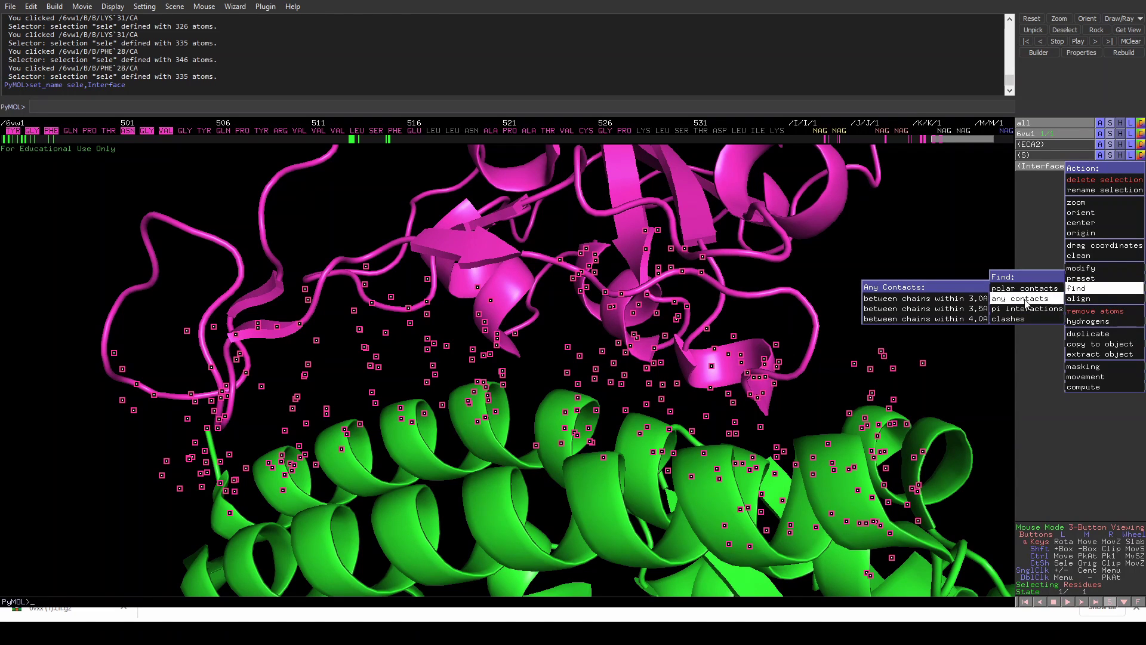
pyautogui.click(961, 318)
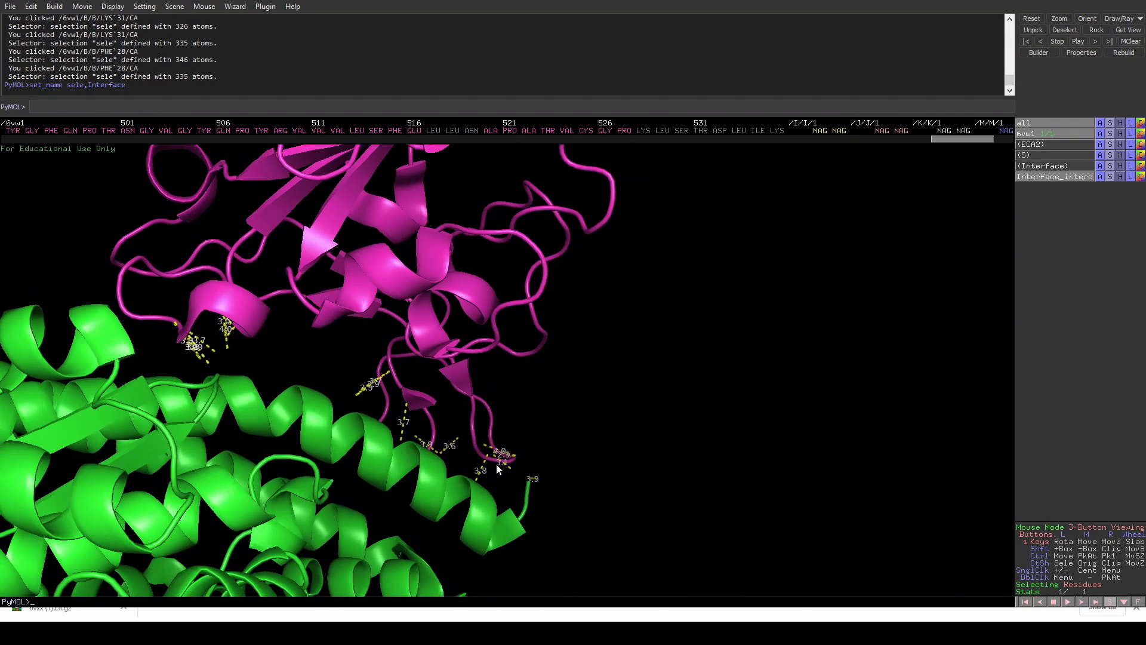
pyautogui.moveTo(504, 460); pyautogui.dragTo(792, 238)
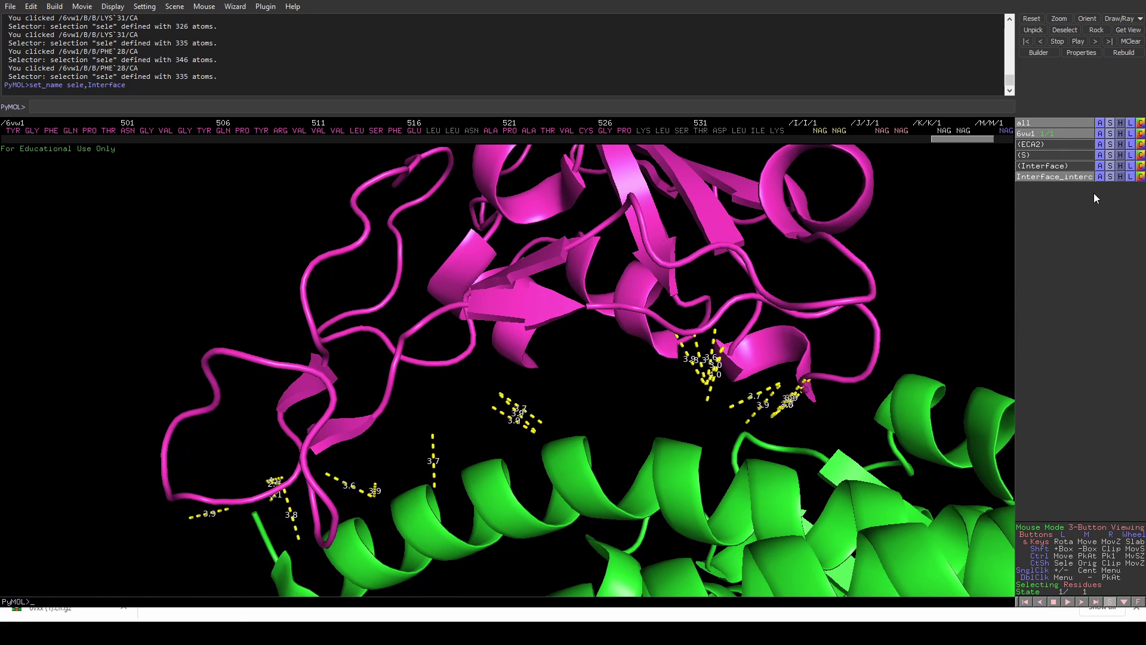
# Colour the interface contacts object white, keeping its dashed lines shown
pyautogui.click(1071, 176)
pyautogui.click(1060, 175)
pyautogui.doubleClick(1059, 176)
pyautogui.click(1141, 177)
pyautogui.moveTo(1127, 249)
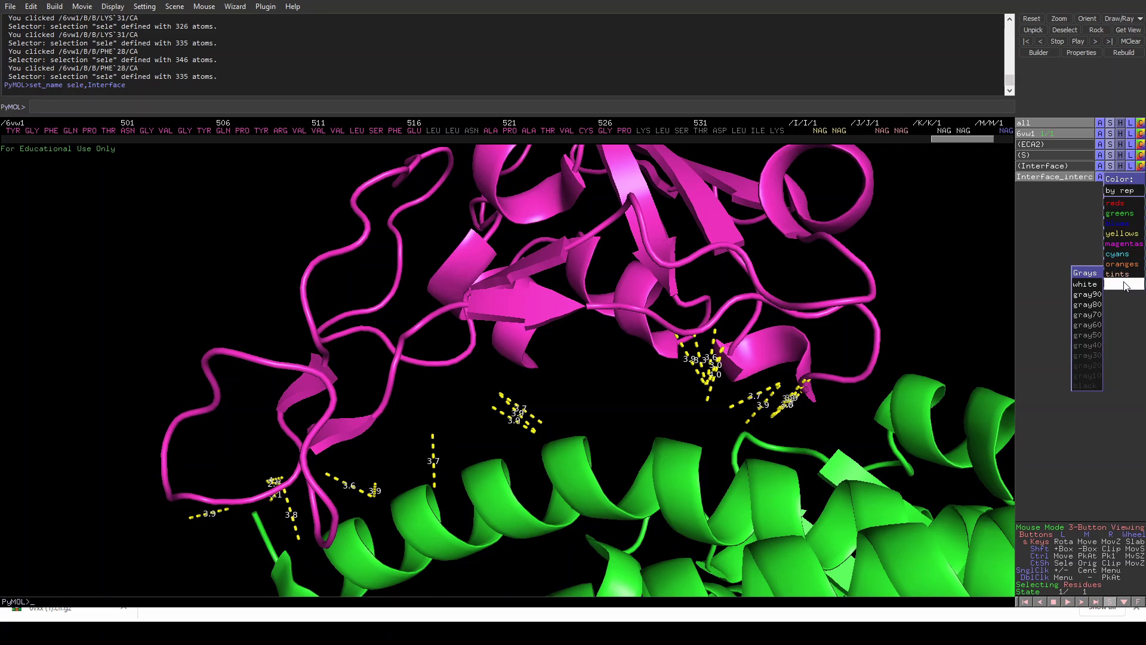
pyautogui.click(1092, 285)
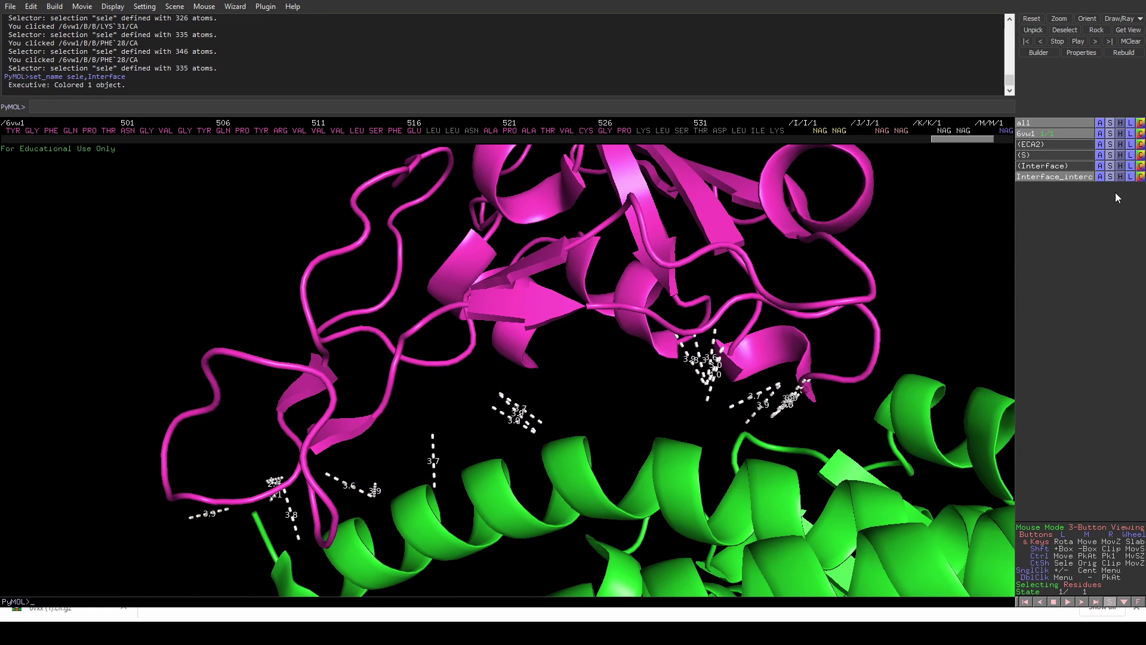
pyautogui.click(1140, 177)
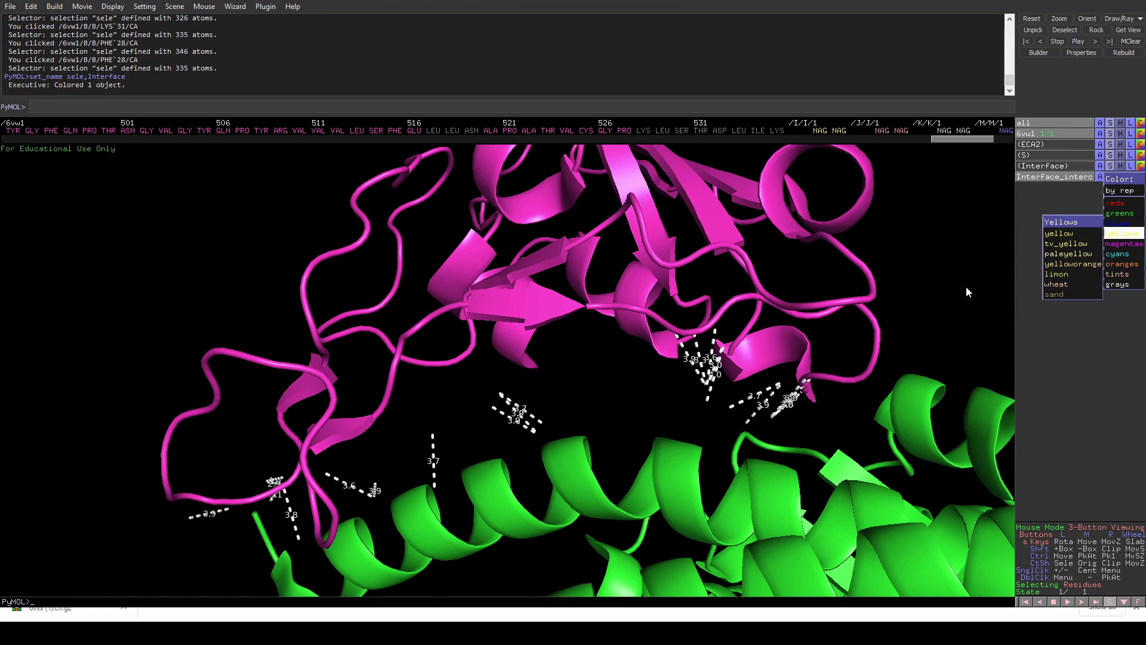
# Recolour the interface contacts object yellow
pyautogui.click(1059, 234)
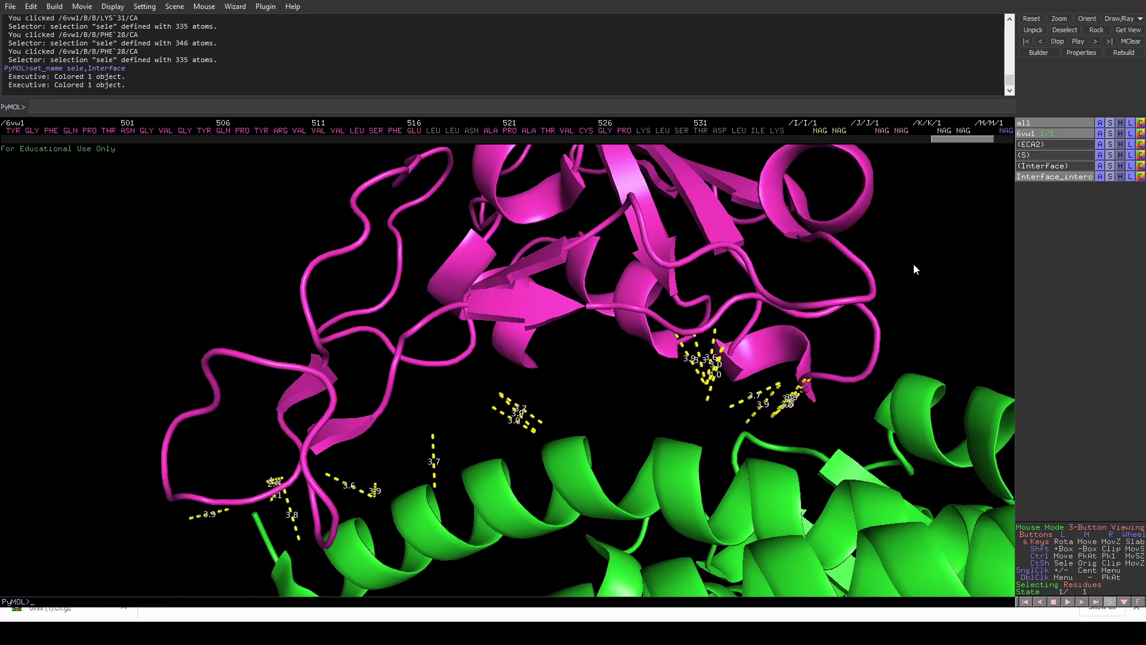
pyautogui.moveTo(503, 445); pyautogui.dragTo(503, 429, button='middle')
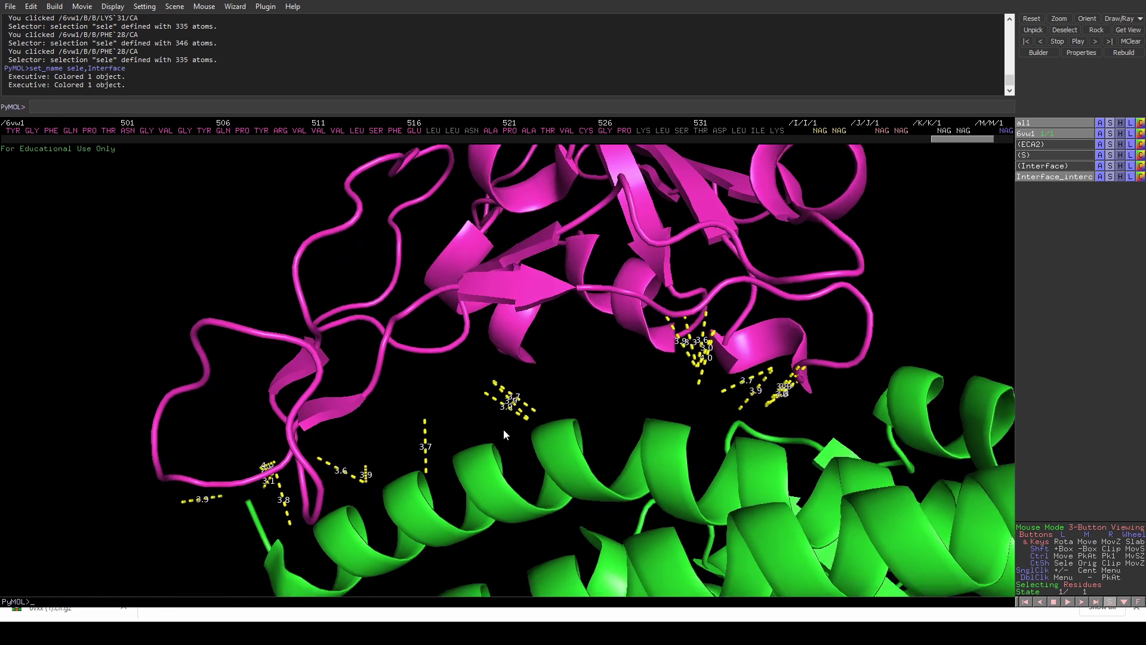
pyautogui.moveTo(504, 429); pyautogui.dragTo(505, 429)
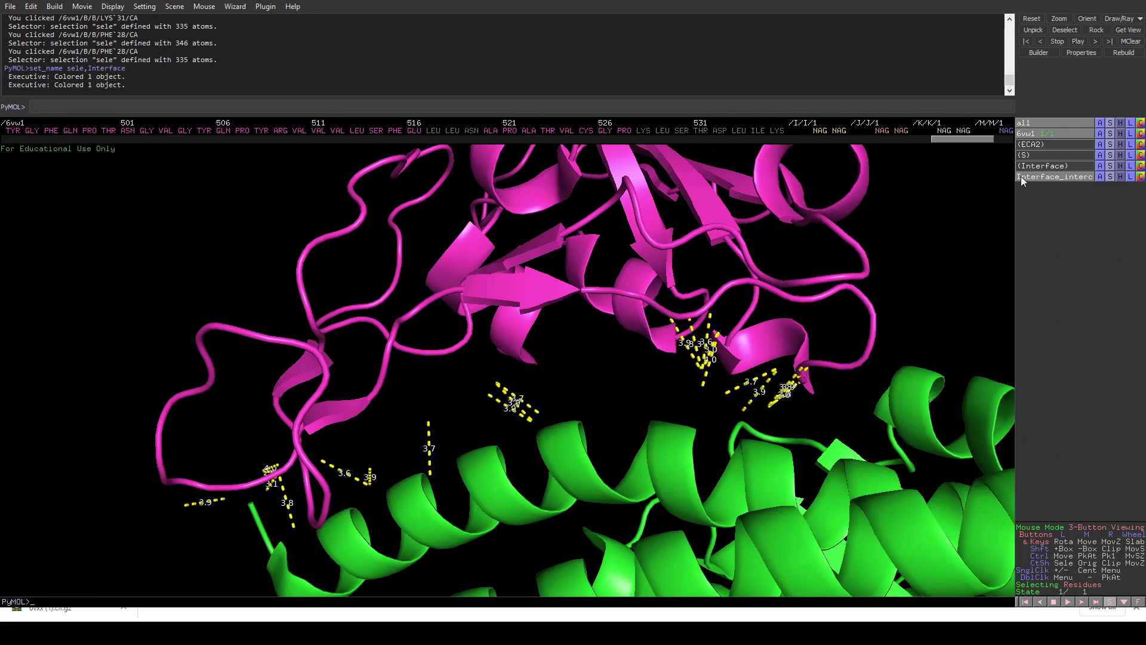
# Hide the interface contacts object and highlight the atoms of the Interface selection
pyautogui.click(1039, 166)
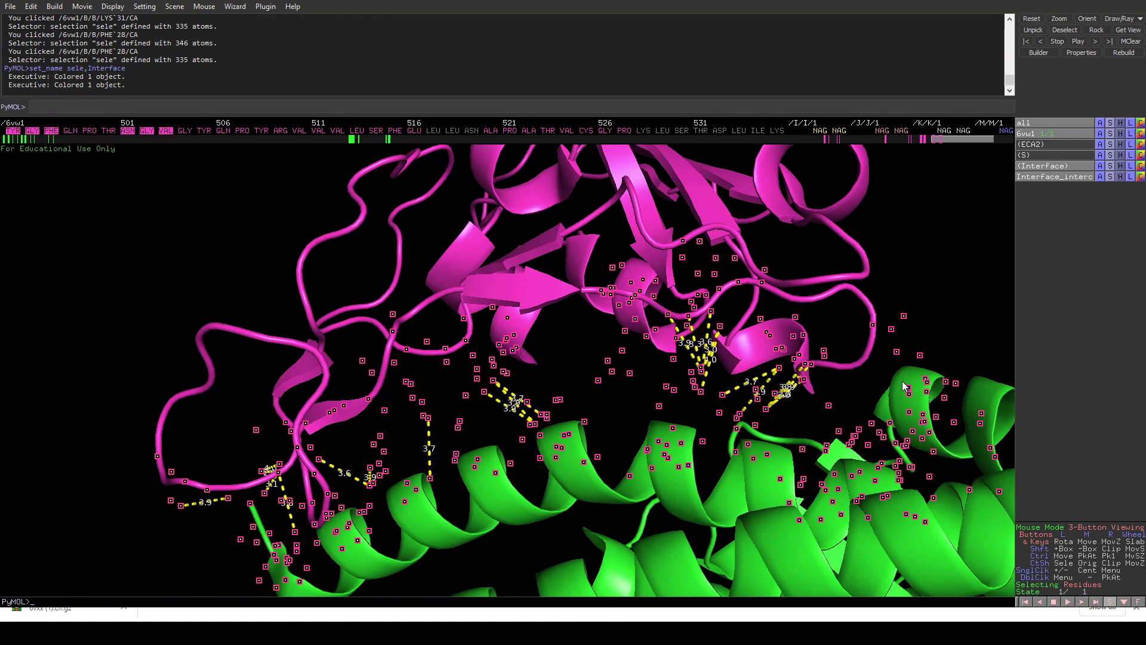
pyautogui.click(1051, 180)
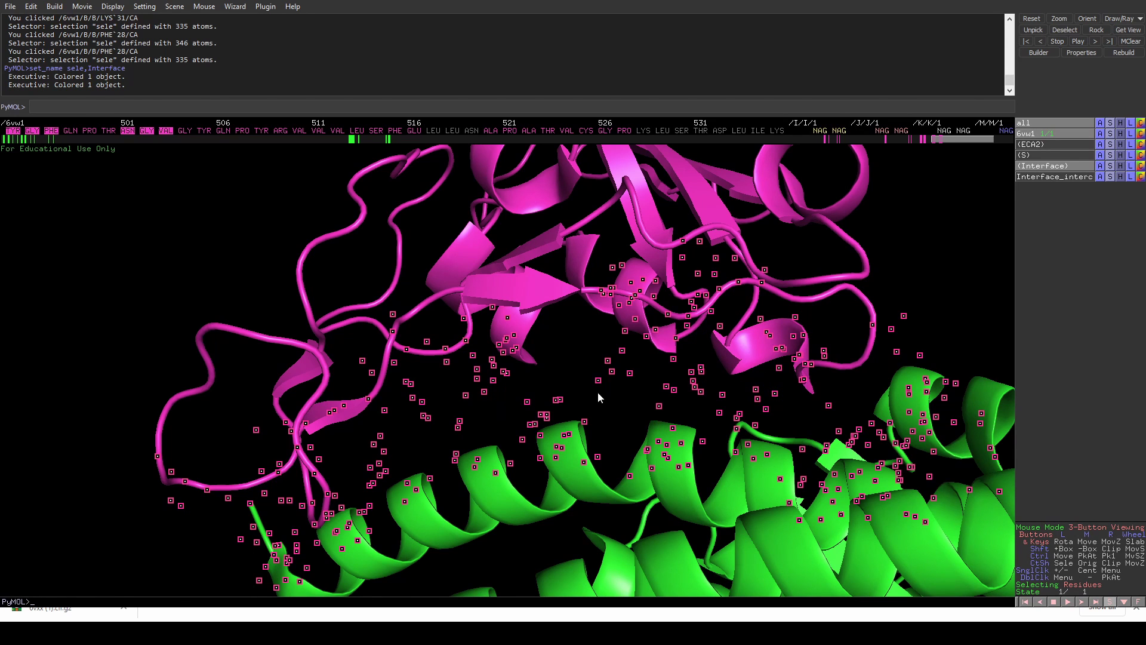
pyautogui.moveTo(573, 430); pyautogui.dragTo(539, 452)
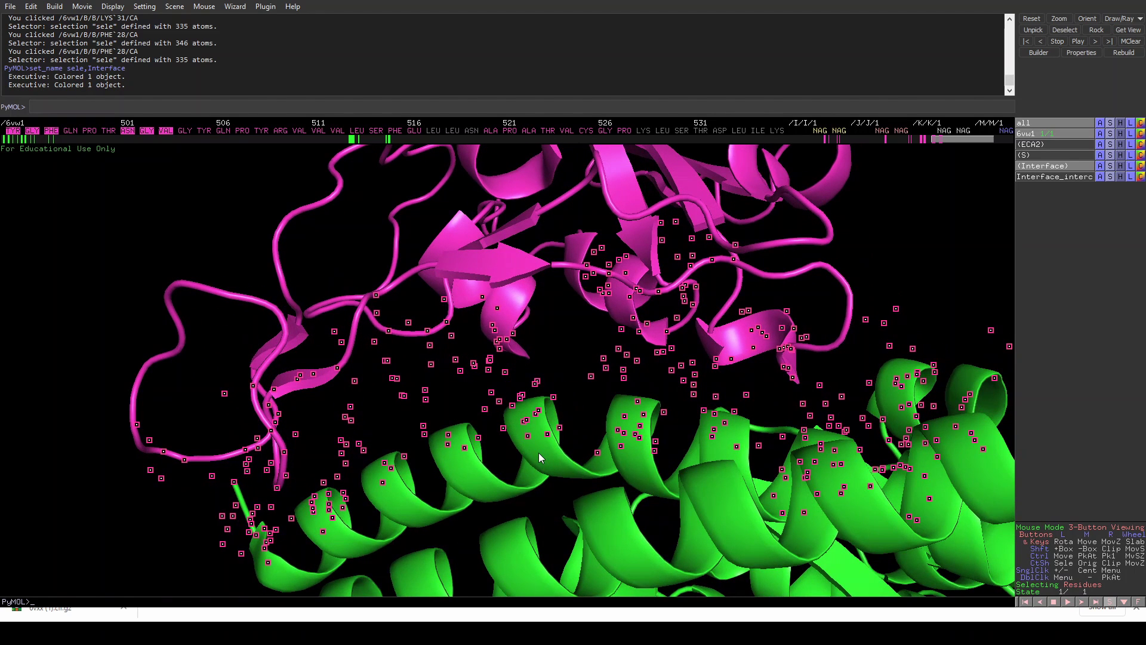
pyautogui.click(1068, 169)
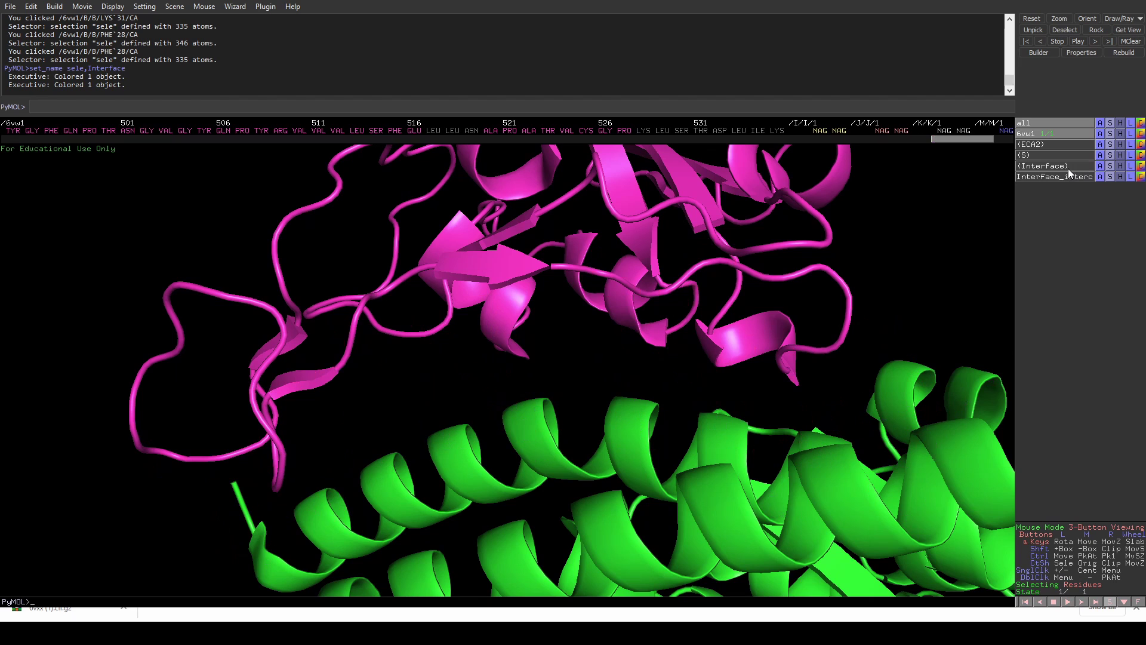
pyautogui.click(1068, 168)
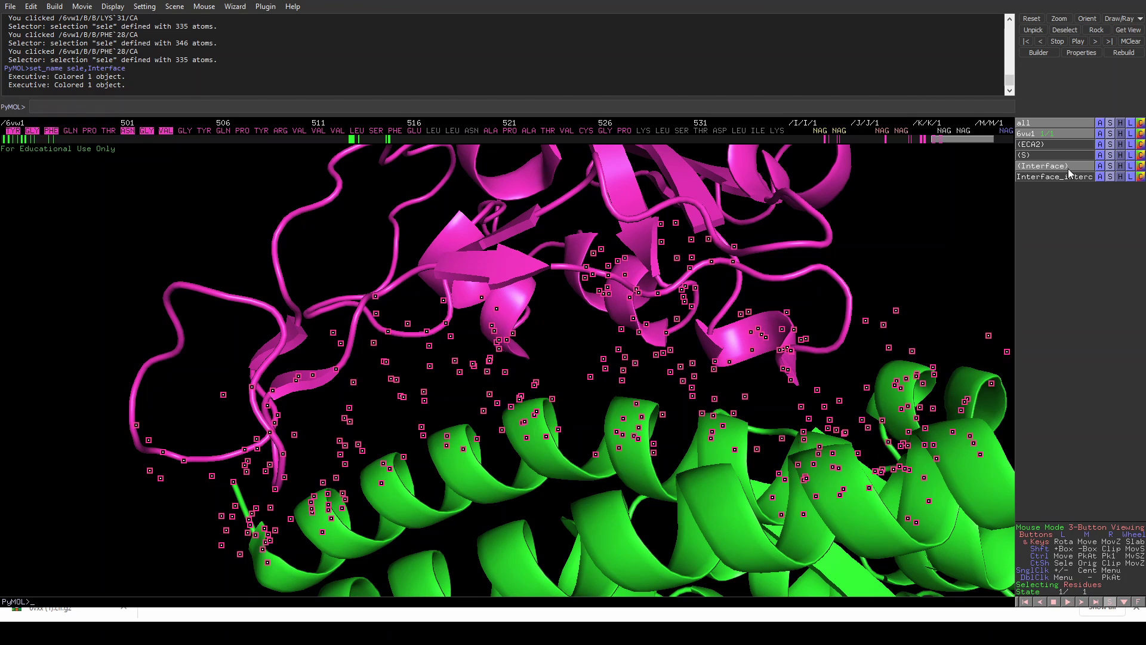
# Show the main chain and side chain of the Interface selection as sticks and clear the atom highlighting
pyautogui.click(1108, 166)
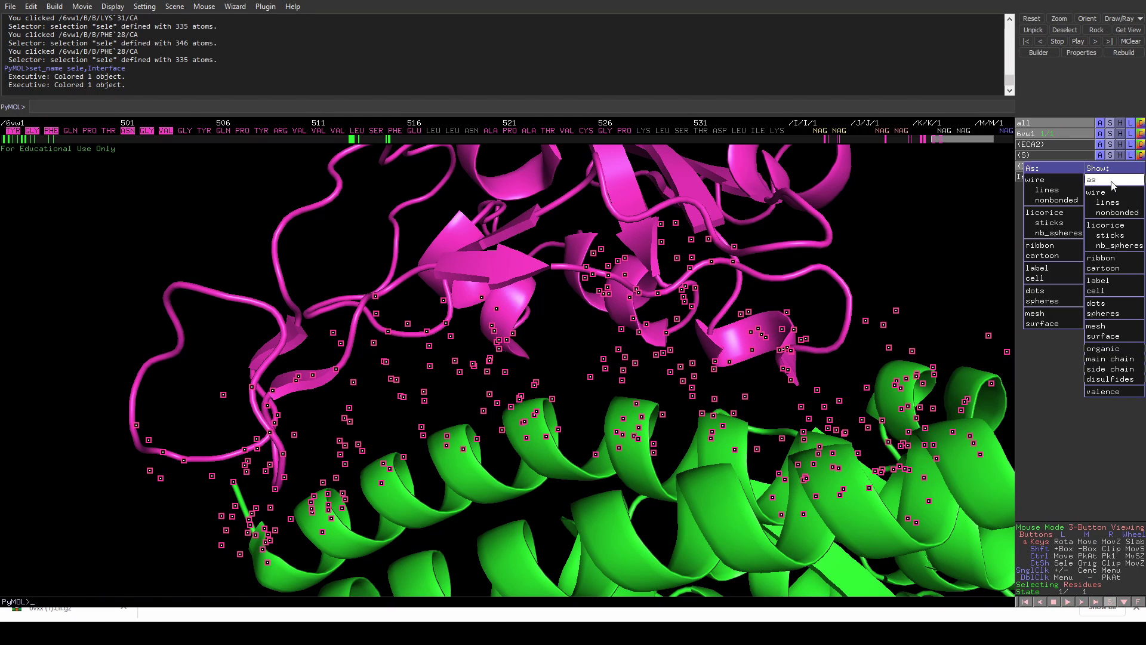
pyautogui.moveTo(1120, 362)
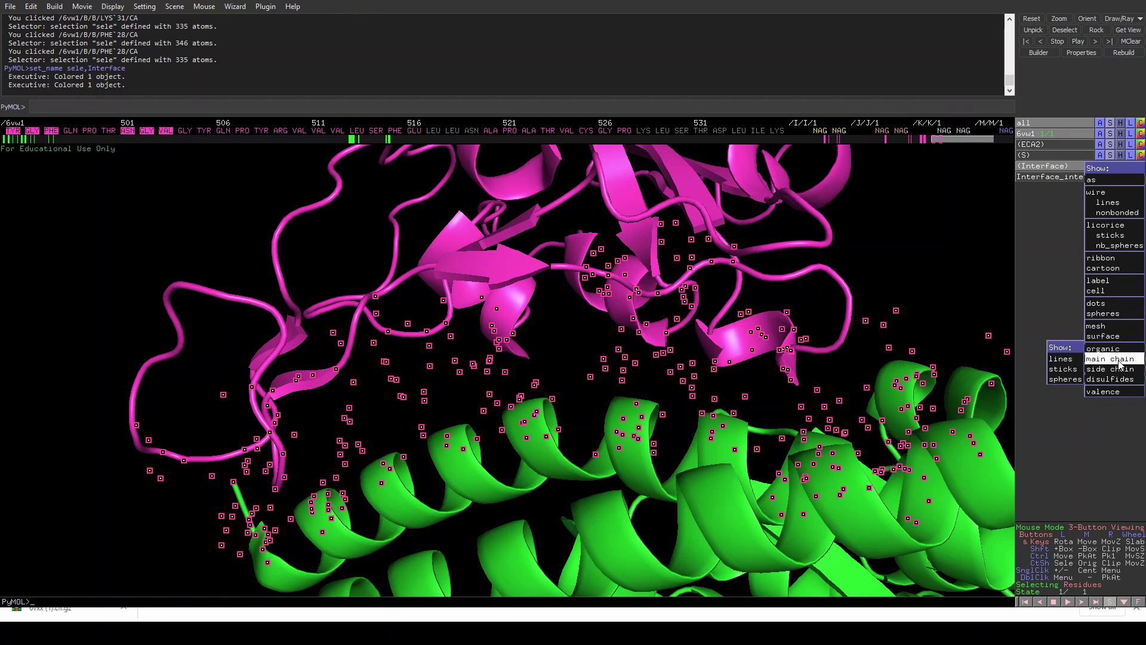
pyautogui.click(1063, 368)
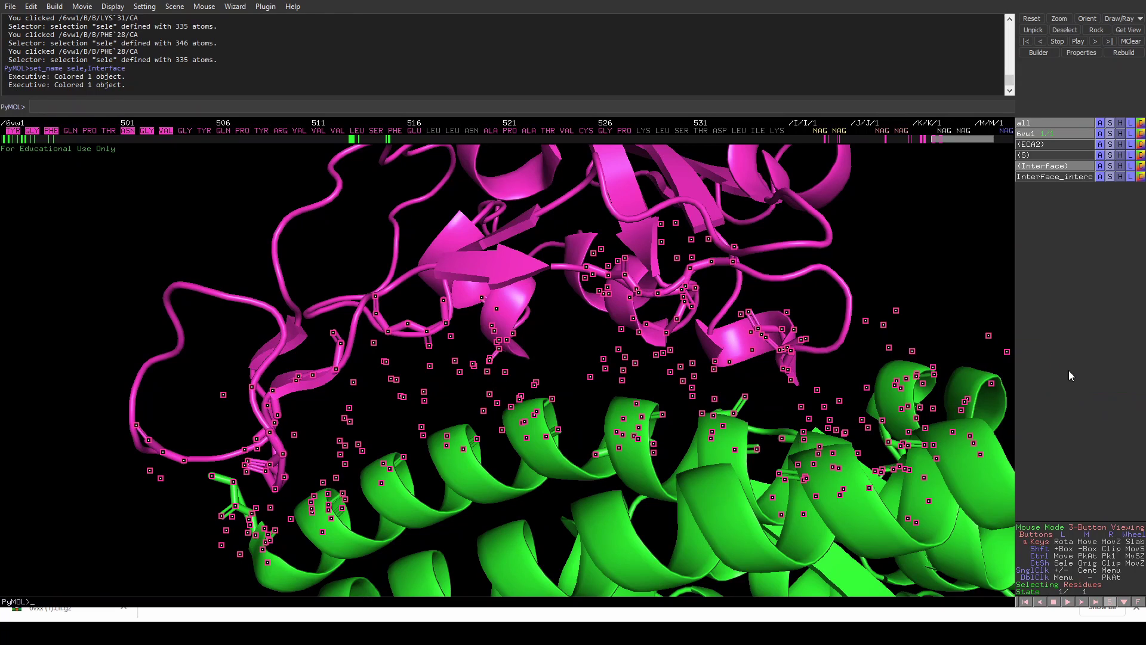
pyautogui.click(1110, 166)
pyautogui.moveTo(1111, 370)
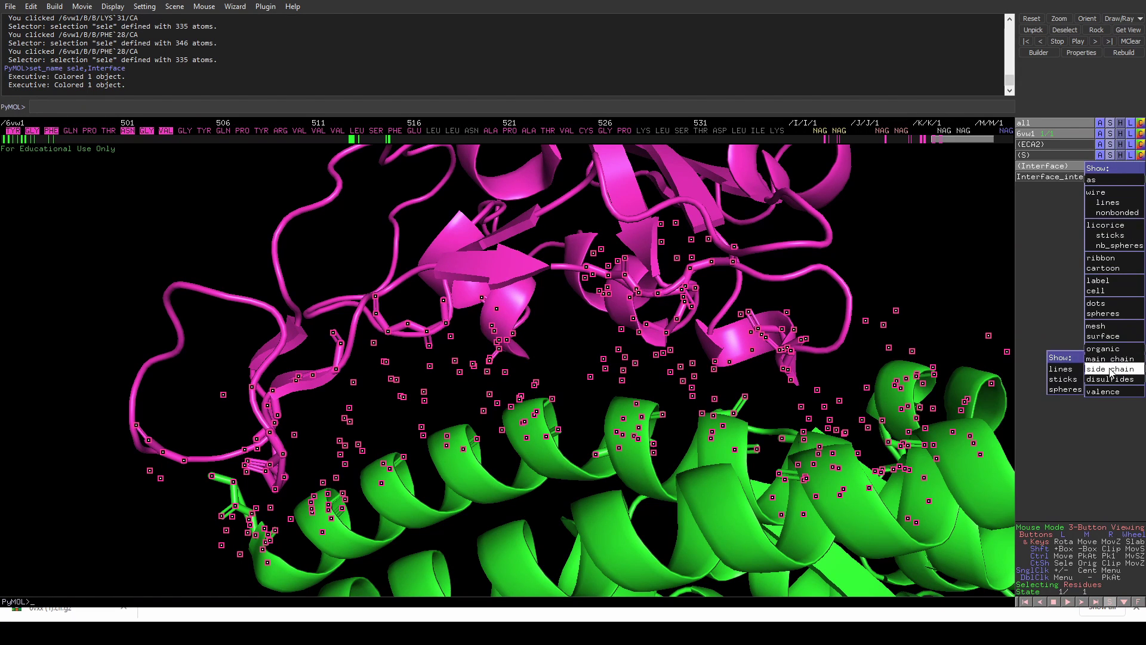
pyautogui.click(1068, 380)
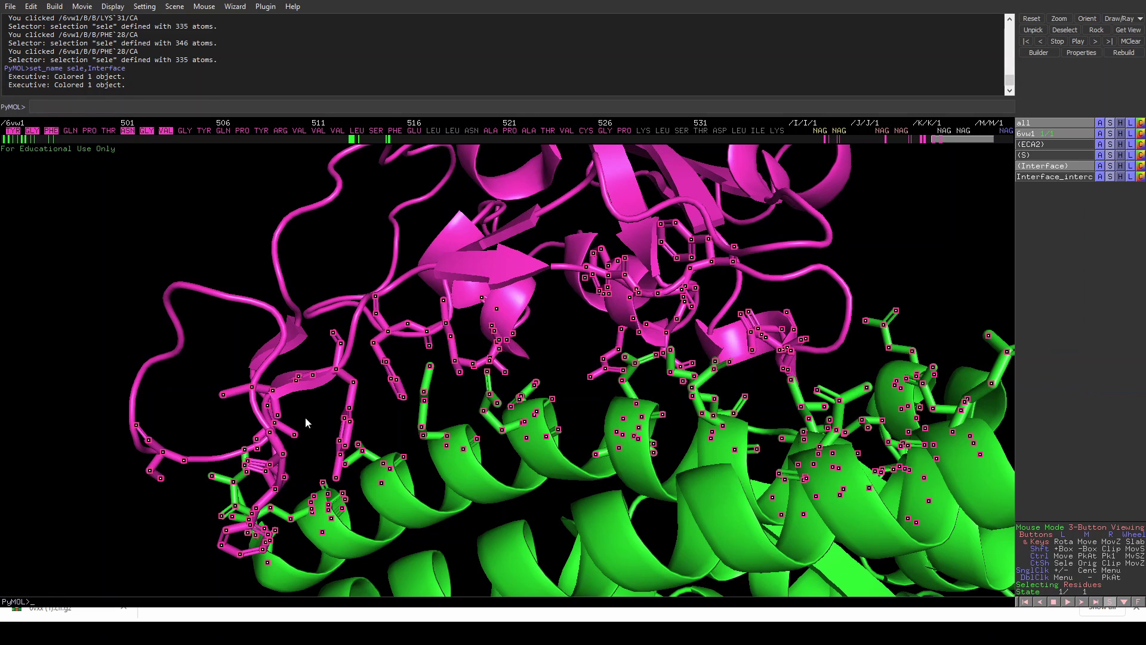
pyautogui.click(121, 534)
pyautogui.moveTo(413, 405); pyautogui.dragTo(640, 368)
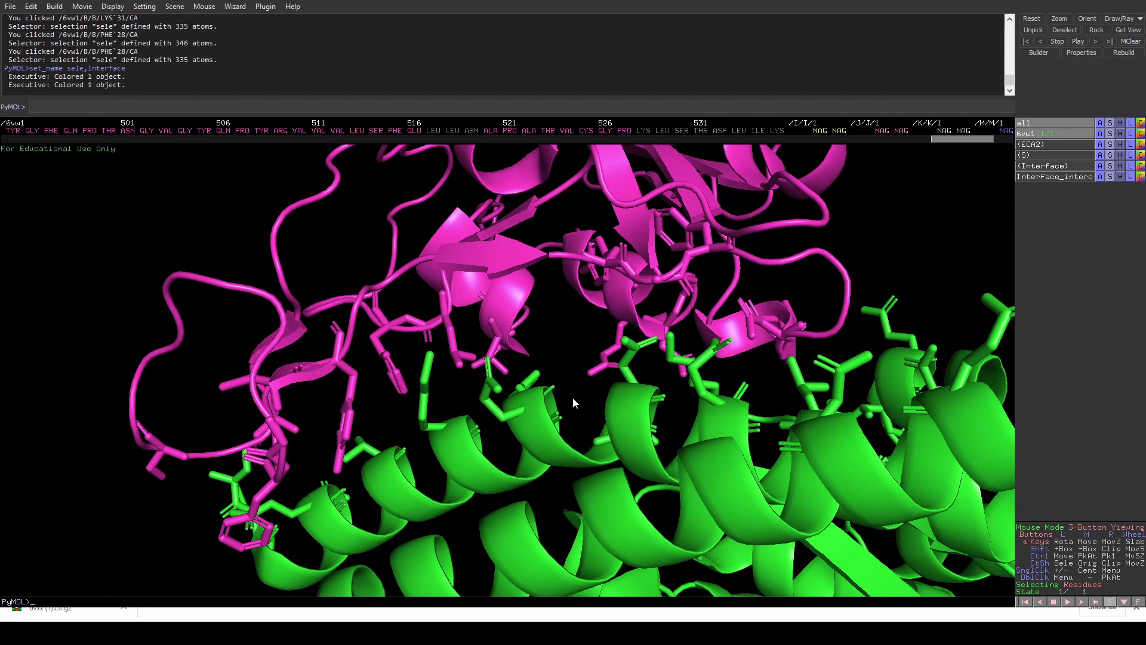
pyautogui.moveTo(571, 403); pyautogui.dragTo(671, 385)
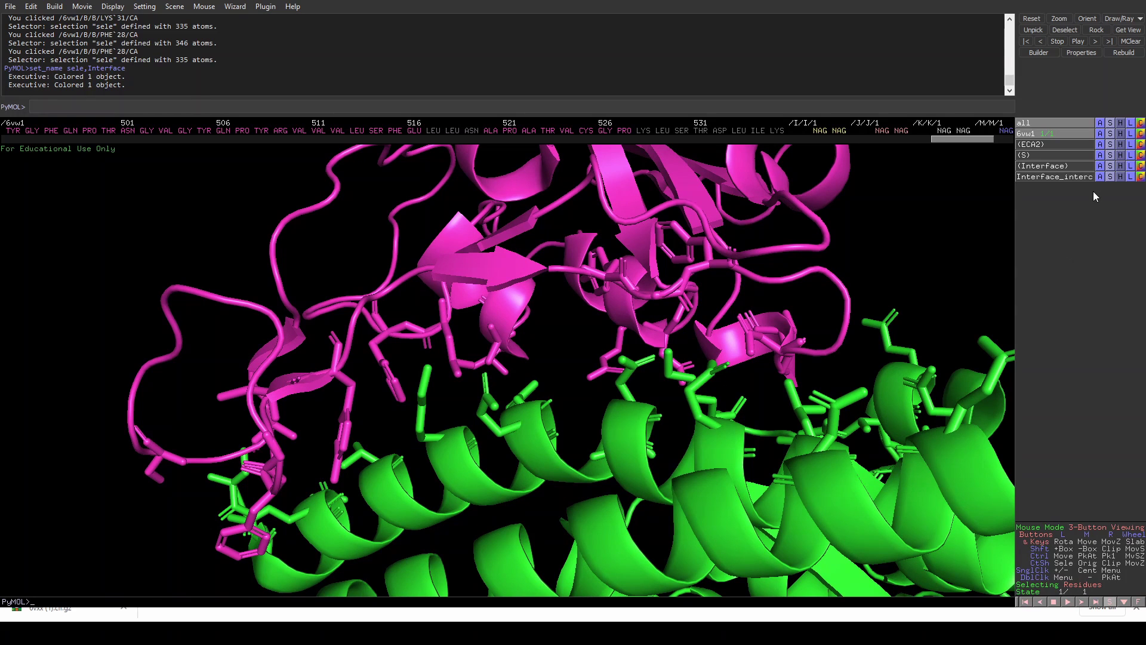
# Colour the Interface selection by element, keeping the existing carbon colours of both proteins
pyautogui.click(1064, 165)
pyautogui.click(1064, 167)
pyautogui.click(1140, 166)
pyautogui.moveTo(1131, 182)
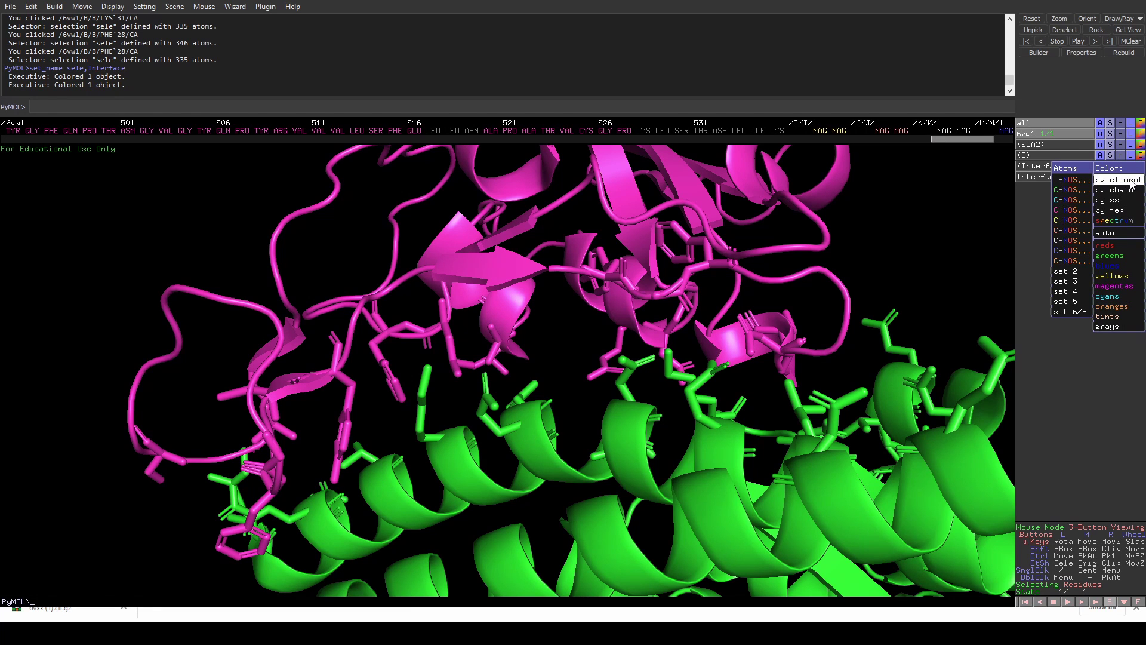
pyautogui.click(1080, 180)
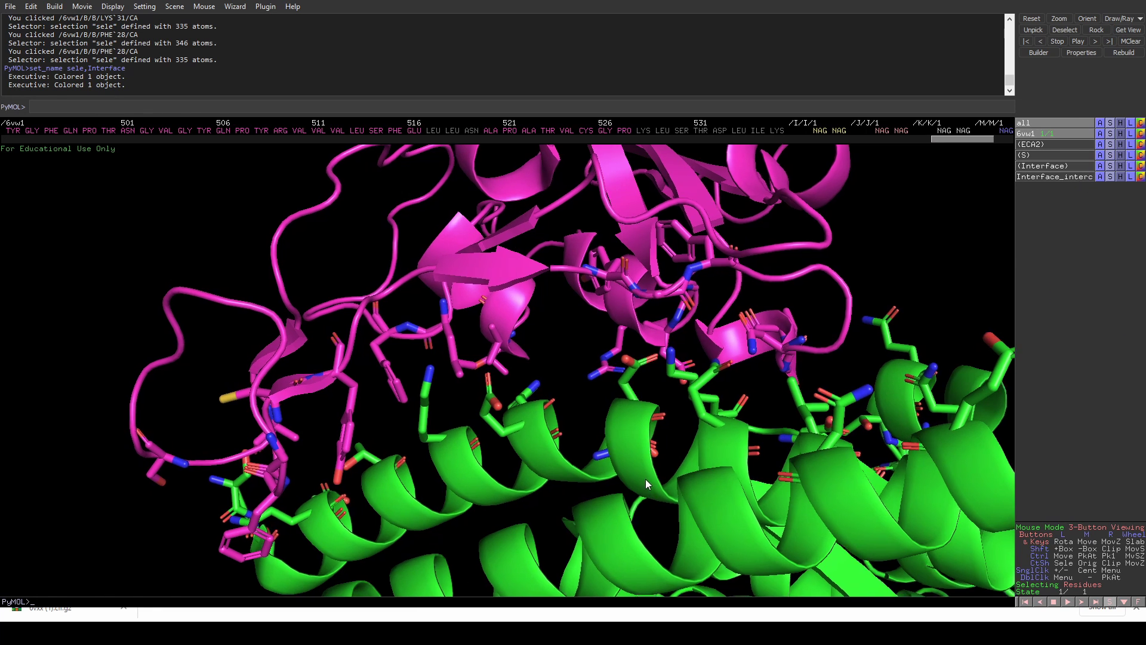
pyautogui.moveTo(646, 478)
pyautogui.mouseDown()
pyautogui.moveTo(654, 464)
pyautogui.moveTo(647, 471)
pyautogui.mouseUp()
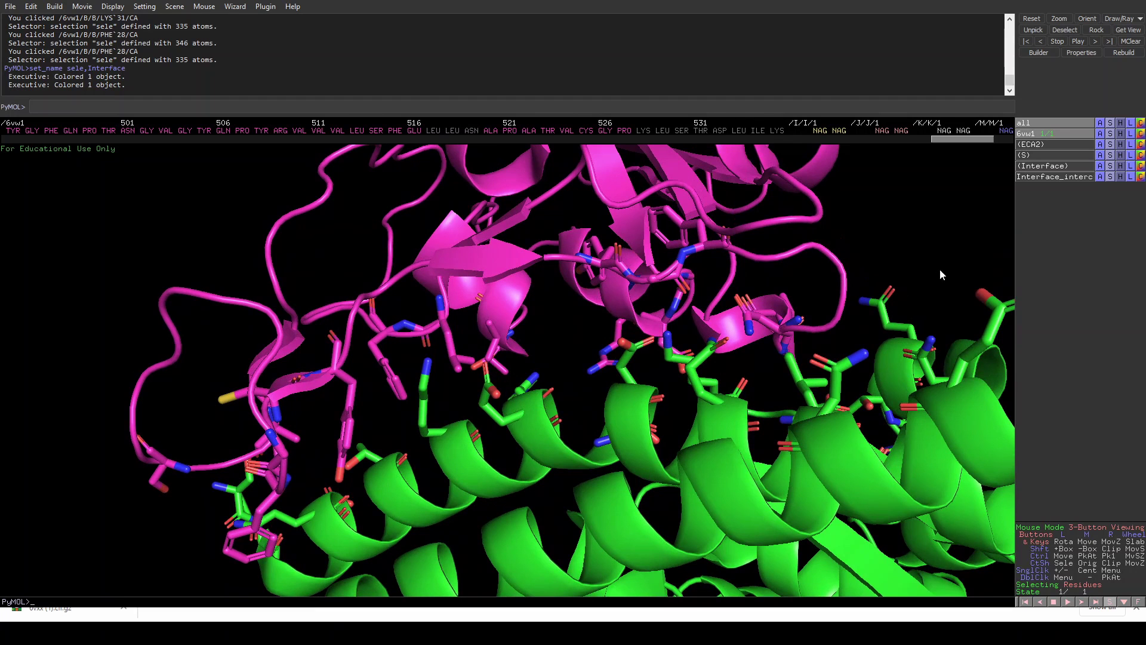
# Display the interface contacts object again and bring the contacts around PHE456 into close view
pyautogui.click(1052, 176)
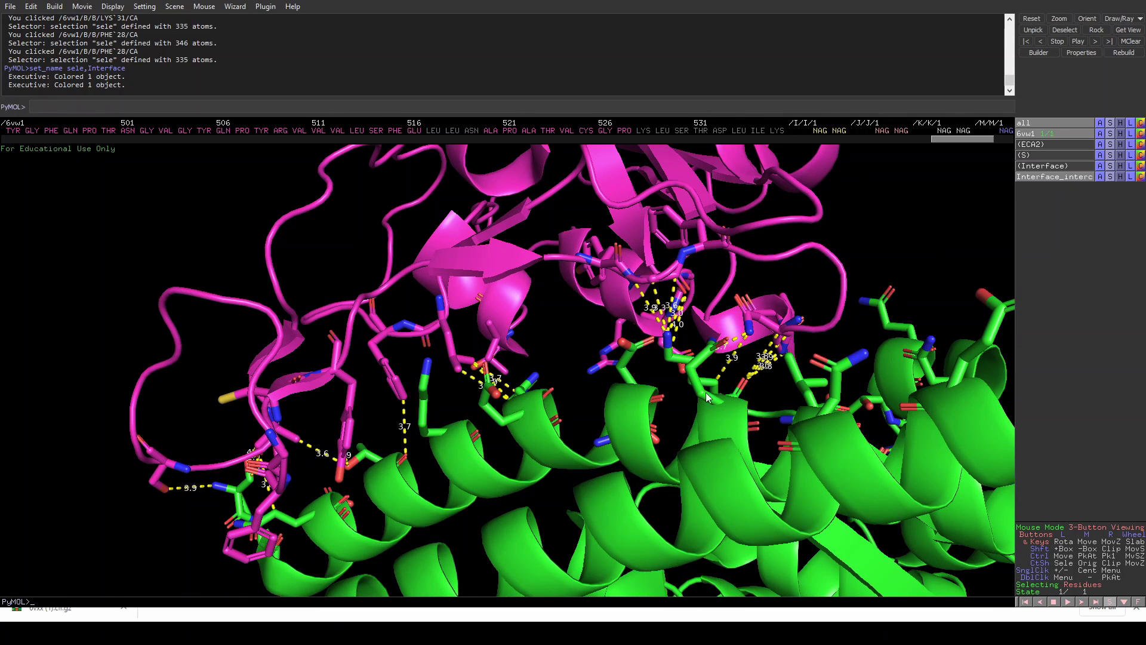
pyautogui.moveTo(691, 405); pyautogui.dragTo(487, 416)
pyautogui.moveTo(467, 431); pyautogui.dragTo(482, 470, button='right')
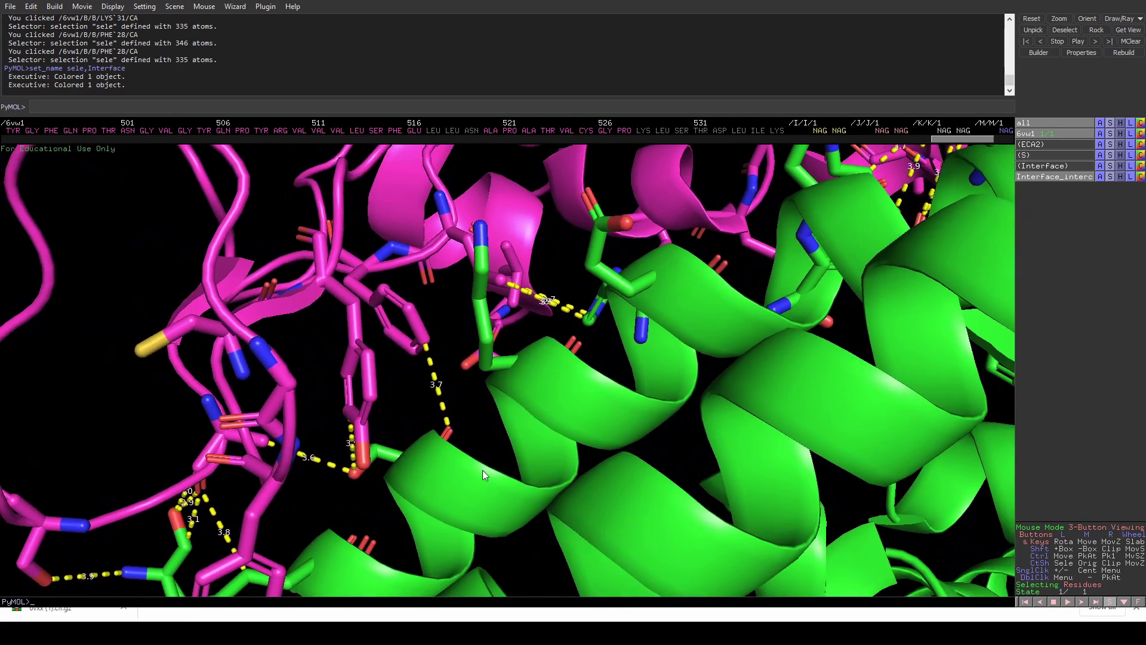
# Select spike residue PHE456, colour it by element with its carbon colour kept, and clear the highlighting
pyautogui.click(426, 344)
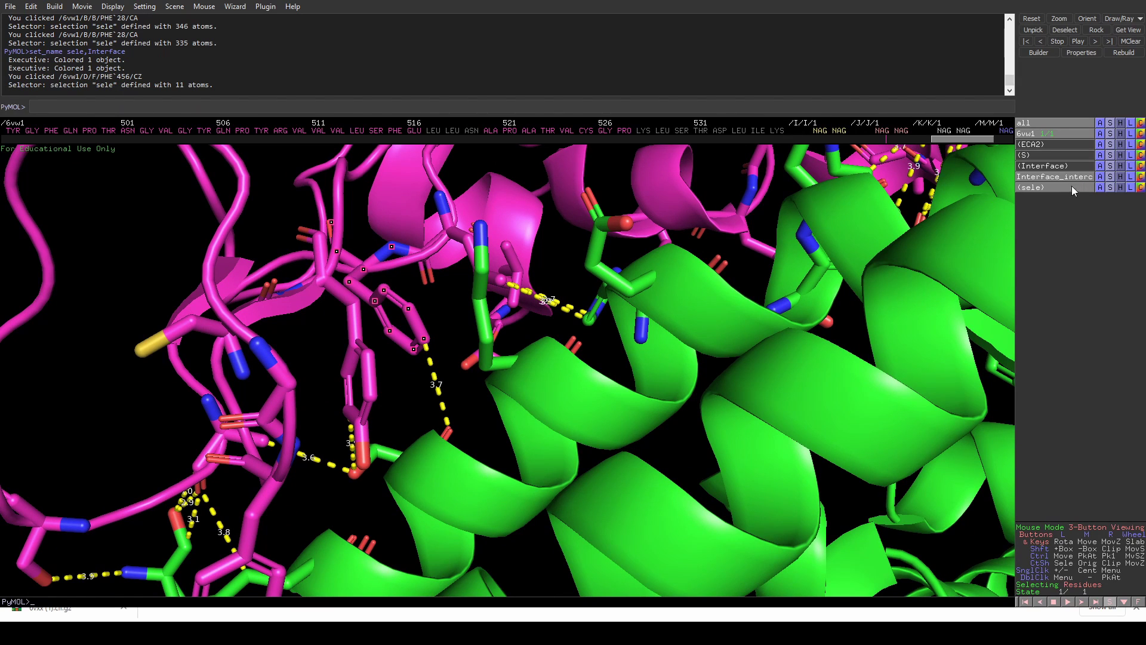
pyautogui.click(1140, 188)
pyautogui.moveTo(1118, 201)
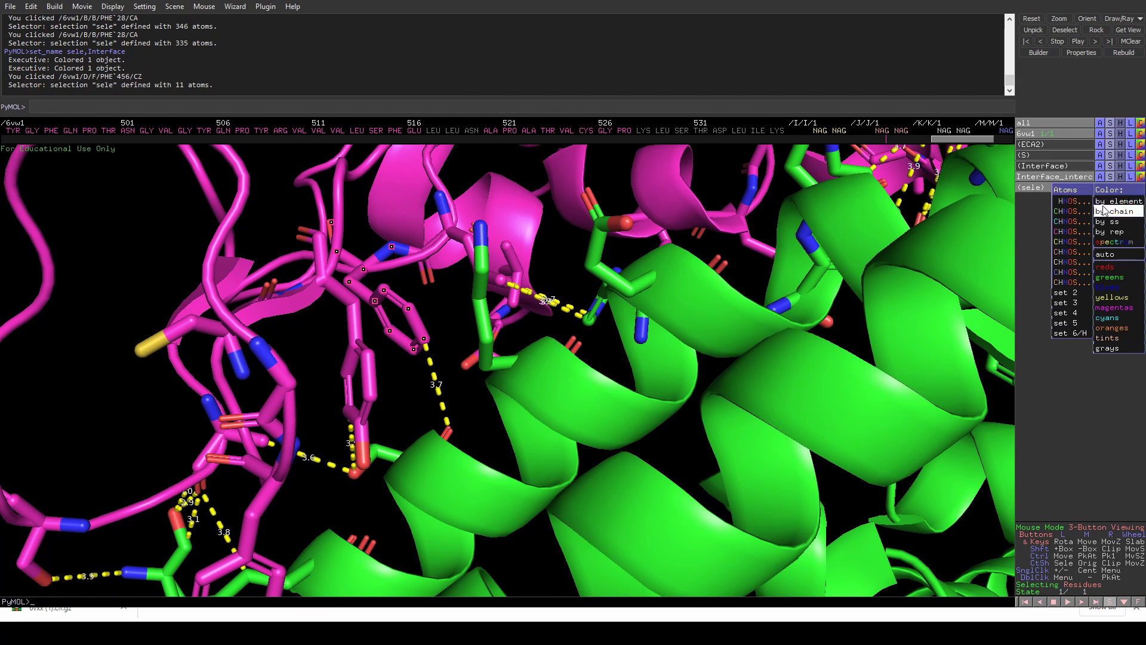
pyautogui.click(1072, 202)
pyautogui.moveTo(421, 399); pyautogui.dragTo(403, 402)
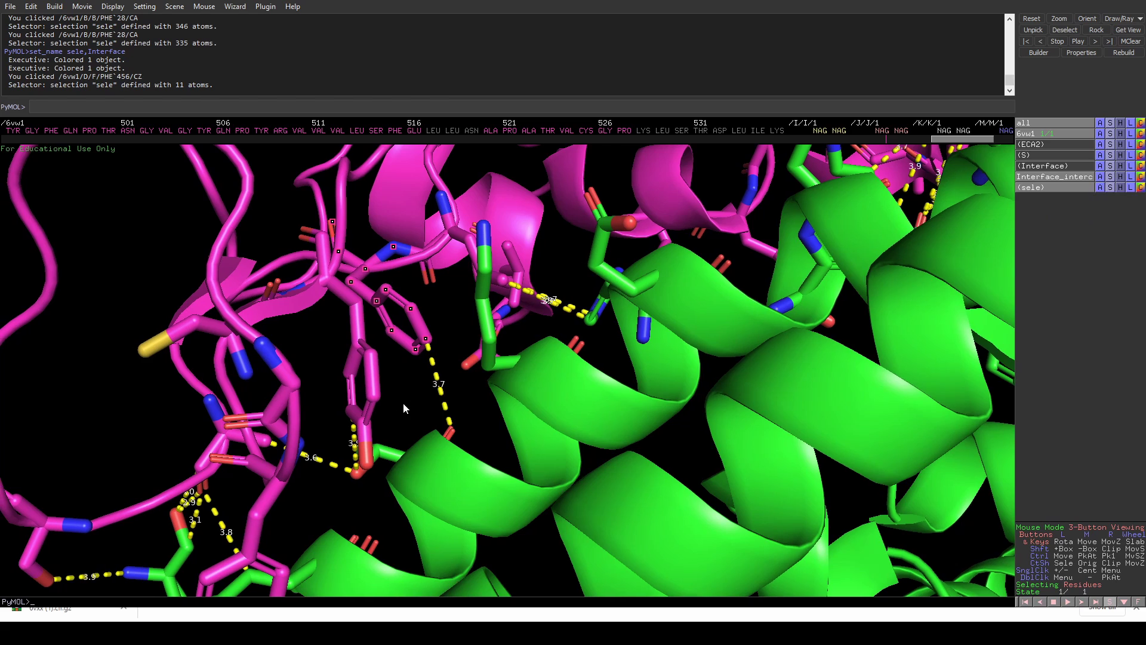
pyautogui.click(401, 400)
# Examine close-up the contacts between spike and receptor residues, from PHE456 to the outer end of the receptor helix
pyautogui.moveTo(472, 363)
pyautogui.mouseDown()
pyautogui.moveTo(492, 340)
pyautogui.moveTo(488, 367)
pyautogui.mouseUp()
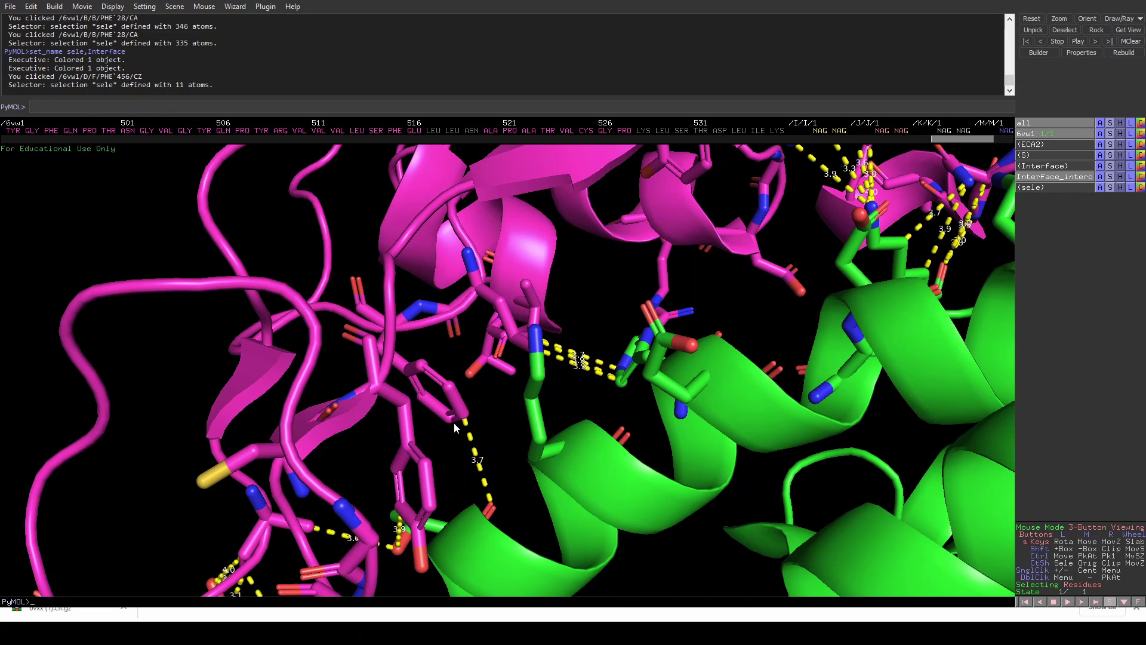
pyautogui.moveTo(418, 382); pyautogui.dragTo(460, 393)
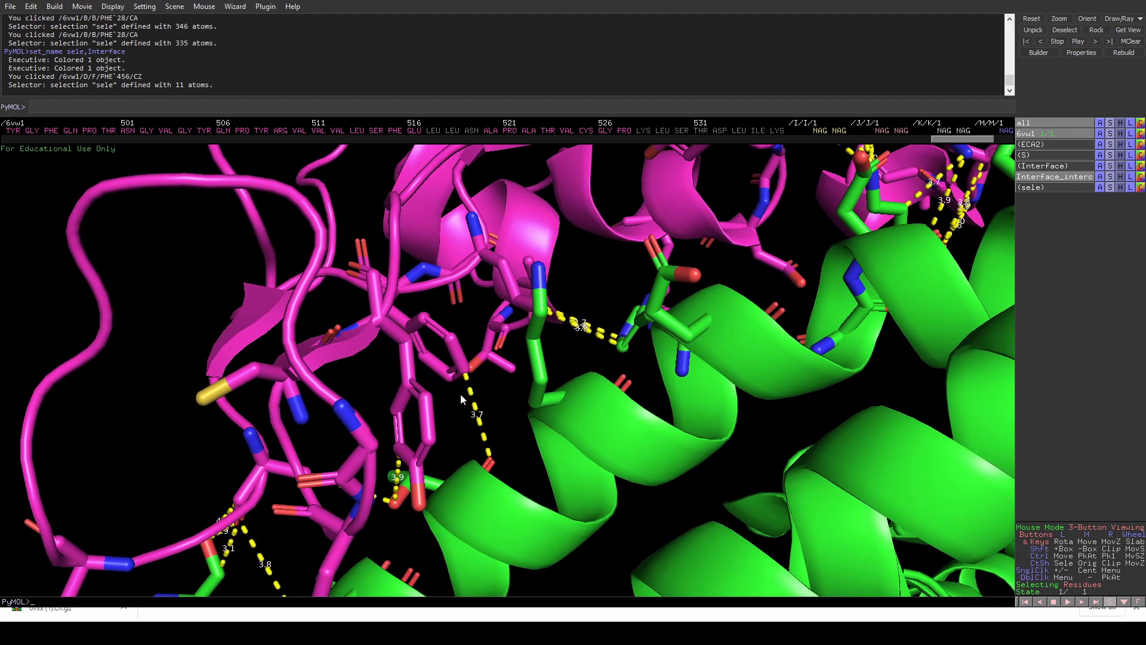
pyautogui.moveTo(441, 338); pyautogui.dragTo(471, 417)
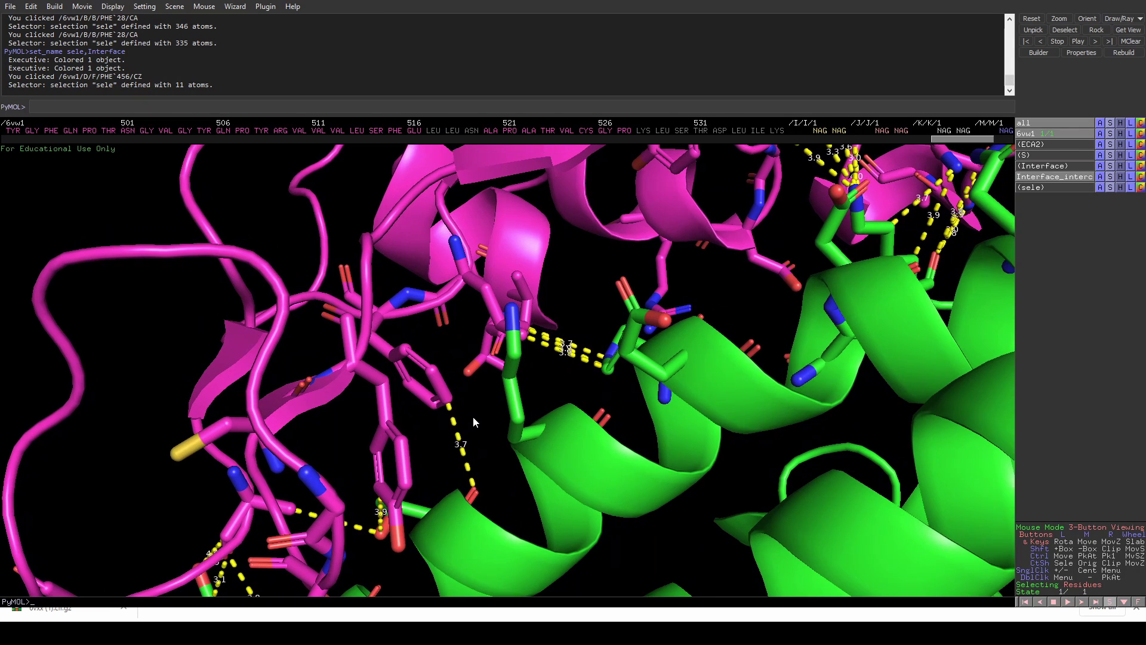
pyautogui.moveTo(473, 496); pyautogui.dragTo(443, 471)
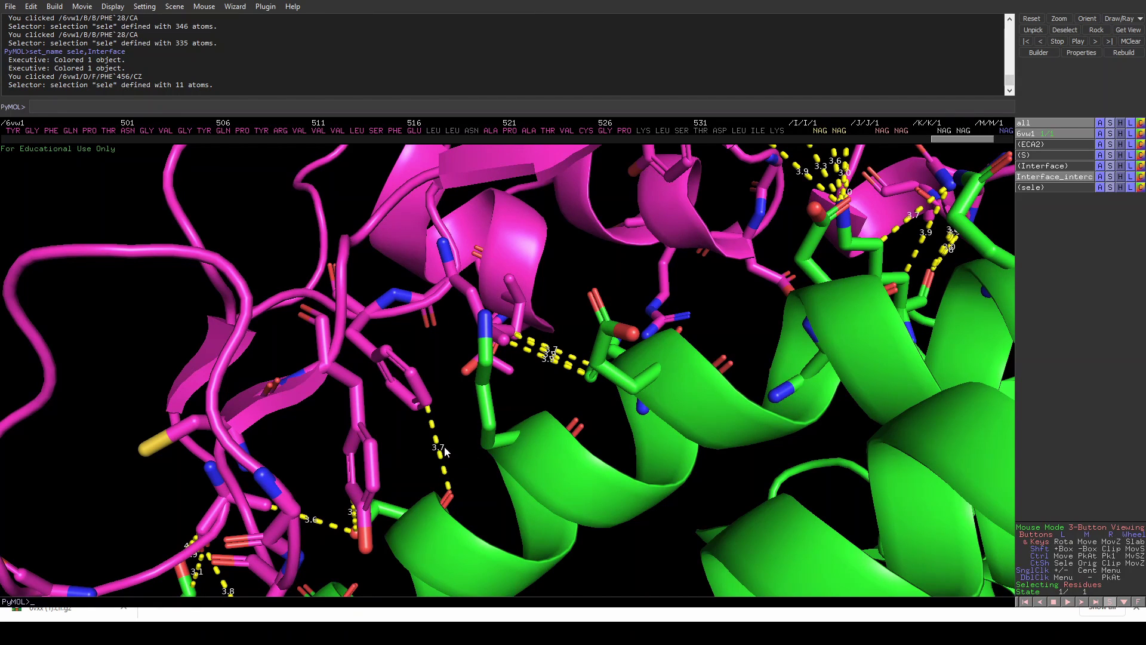
pyautogui.moveTo(444, 445); pyautogui.dragTo(528, 428)
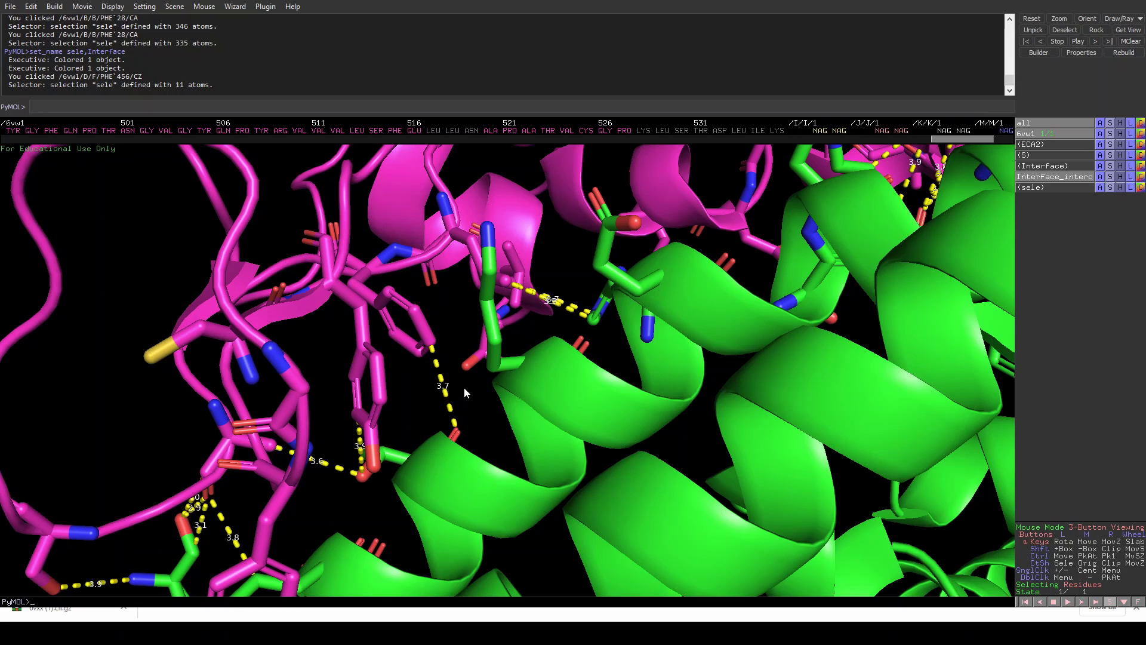
pyautogui.moveTo(463, 386); pyautogui.dragTo(517, 380)
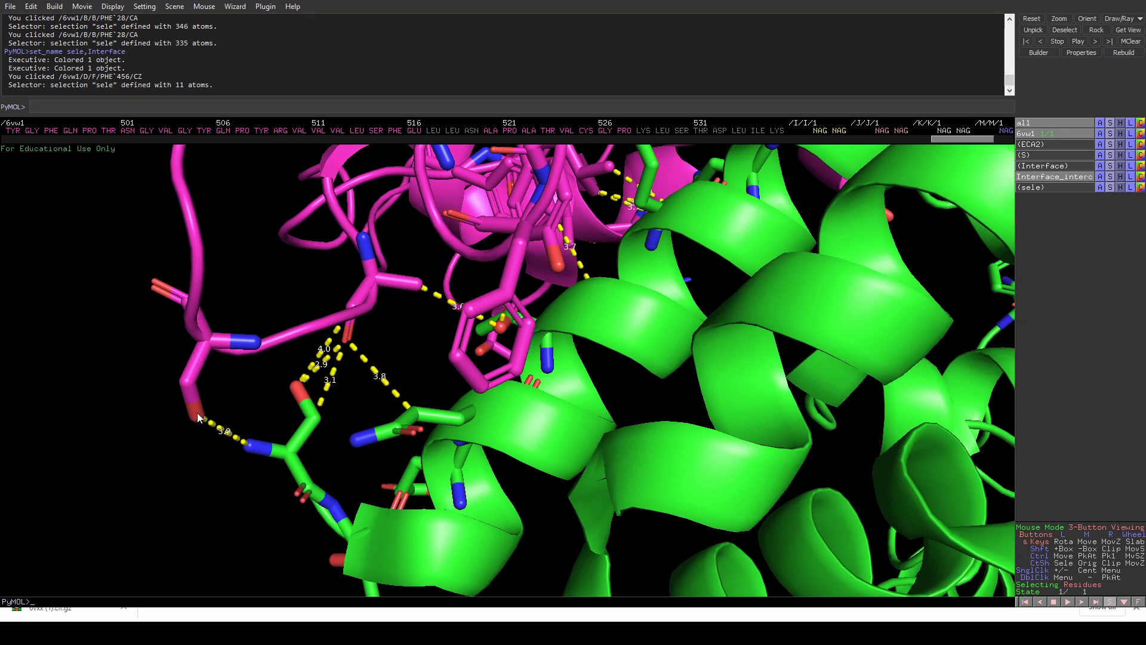
pyautogui.moveTo(221, 436); pyautogui.dragTo(256, 514)
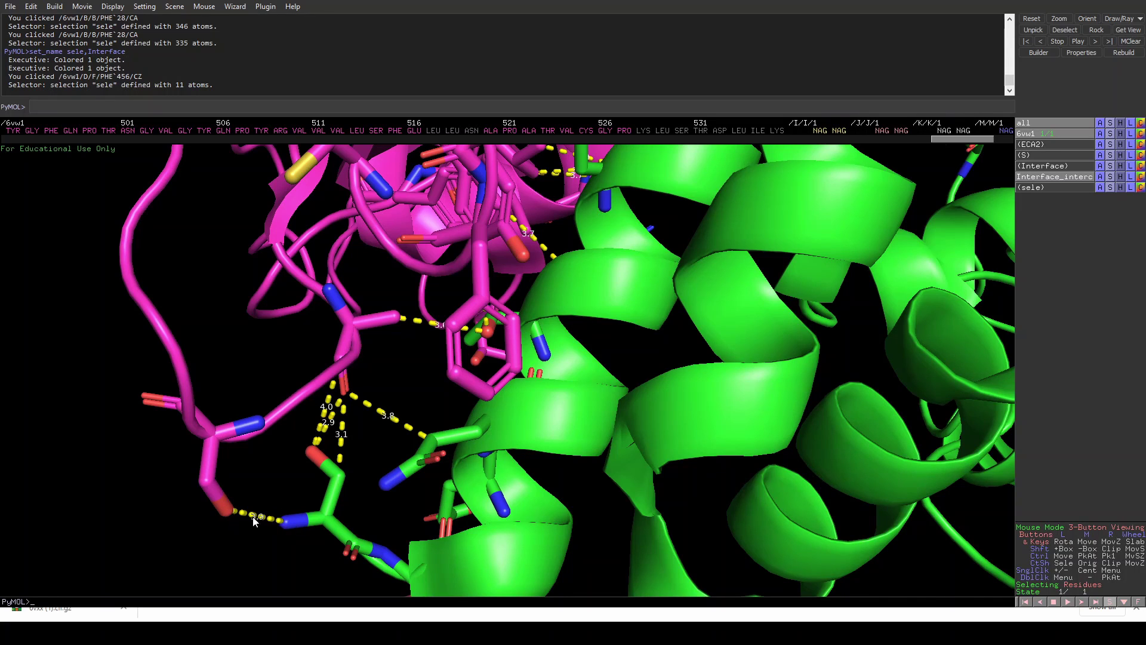
pyautogui.moveTo(270, 525); pyautogui.dragTo(531, 446)
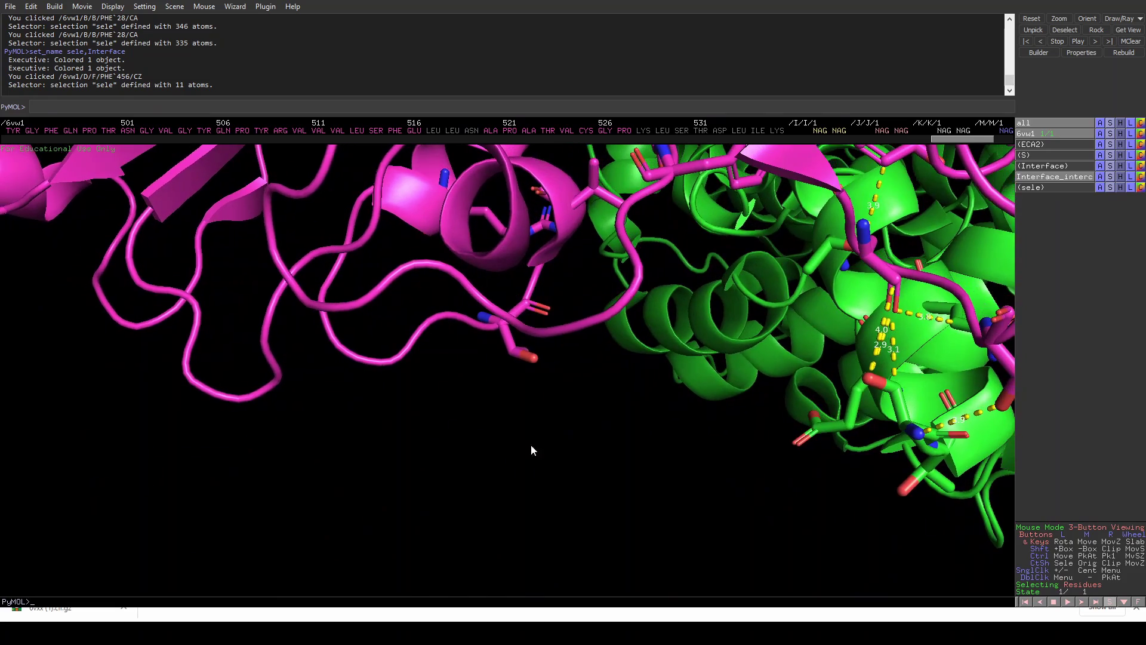
# Examine the contacts across the whole spike-receptor interface, comparing it with the contacts object hidden and shown again
pyautogui.moveTo(923, 349); pyautogui.dragTo(467, 434)
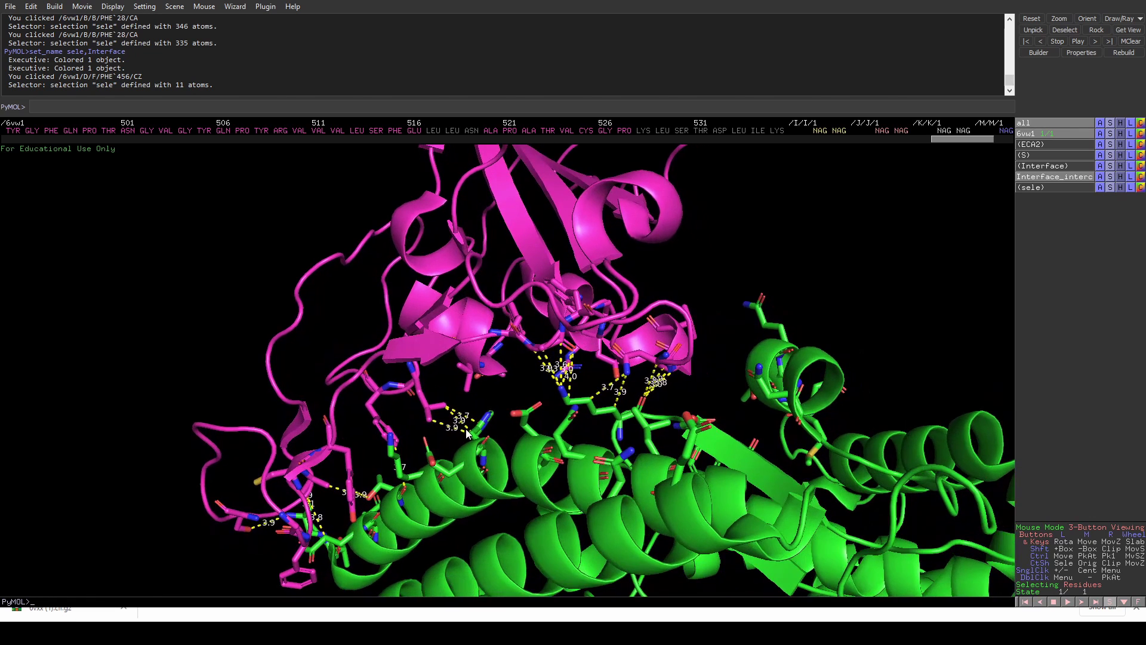
pyautogui.moveTo(668, 376); pyautogui.dragTo(654, 368)
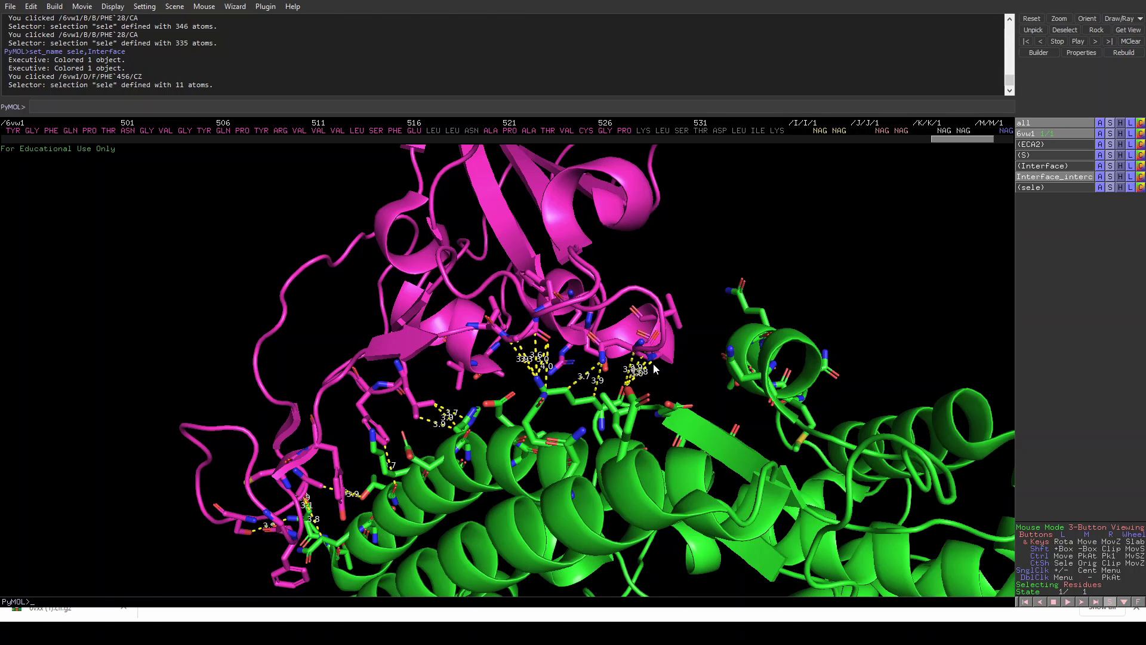
pyautogui.moveTo(678, 446)
pyautogui.mouseDown()
pyautogui.moveTo(683, 435)
pyautogui.moveTo(701, 446)
pyautogui.mouseUp()
pyautogui.moveTo(701, 447); pyautogui.dragTo(689, 379, button='right')
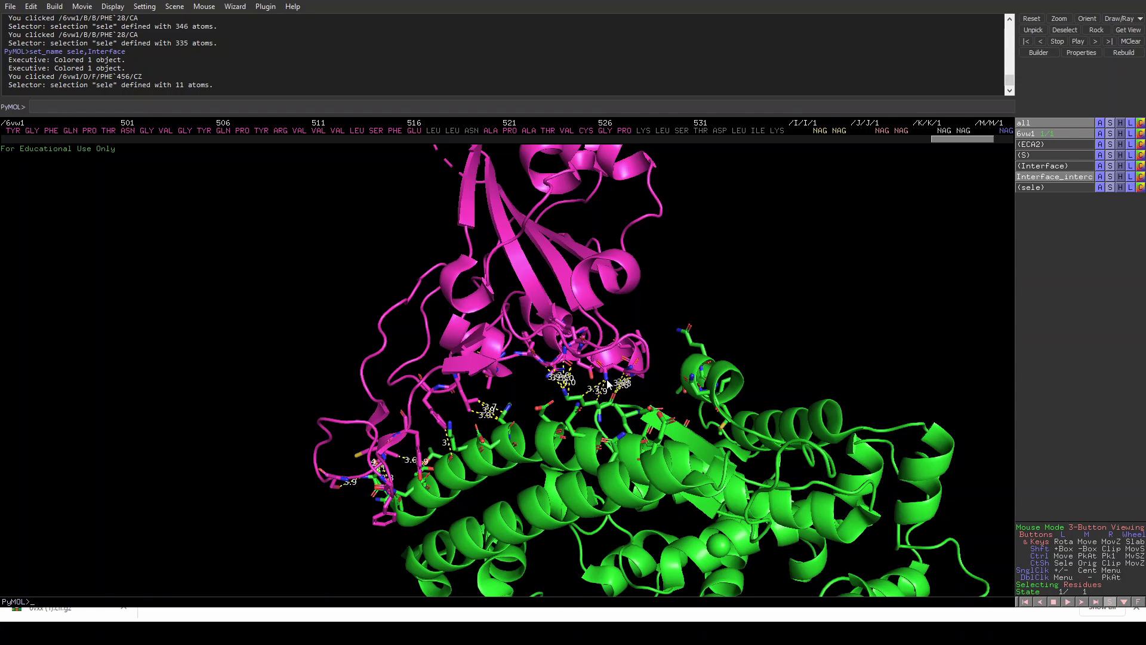
pyautogui.moveTo(607, 384); pyautogui.dragTo(638, 559, button='right')
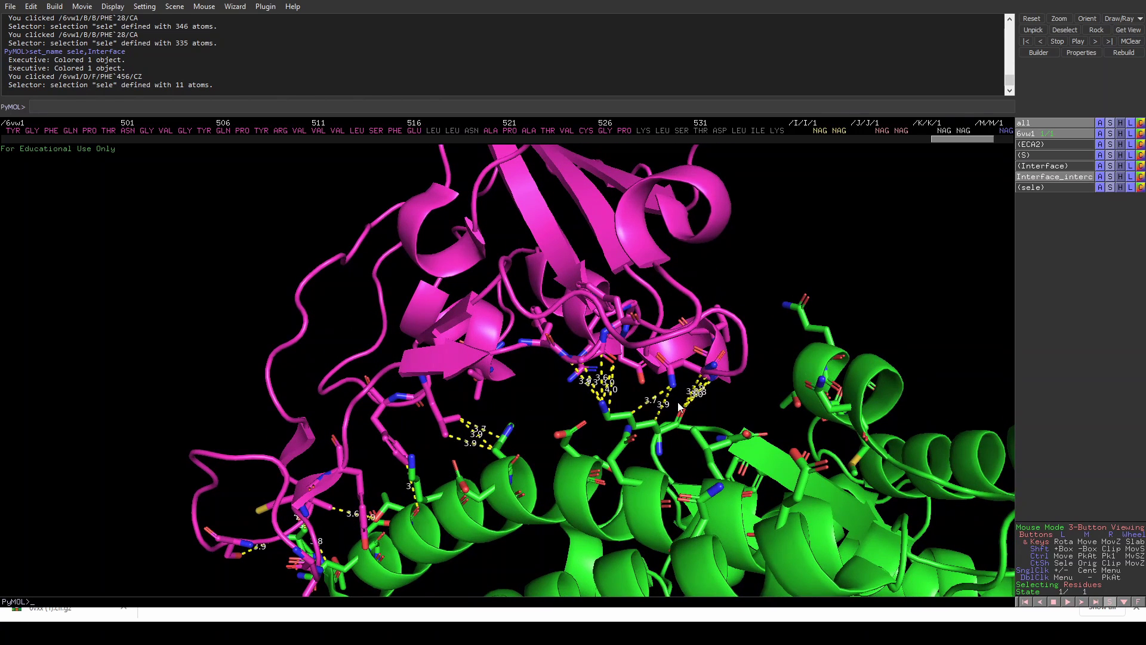
pyautogui.moveTo(639, 473); pyautogui.dragTo(628, 404, button='right')
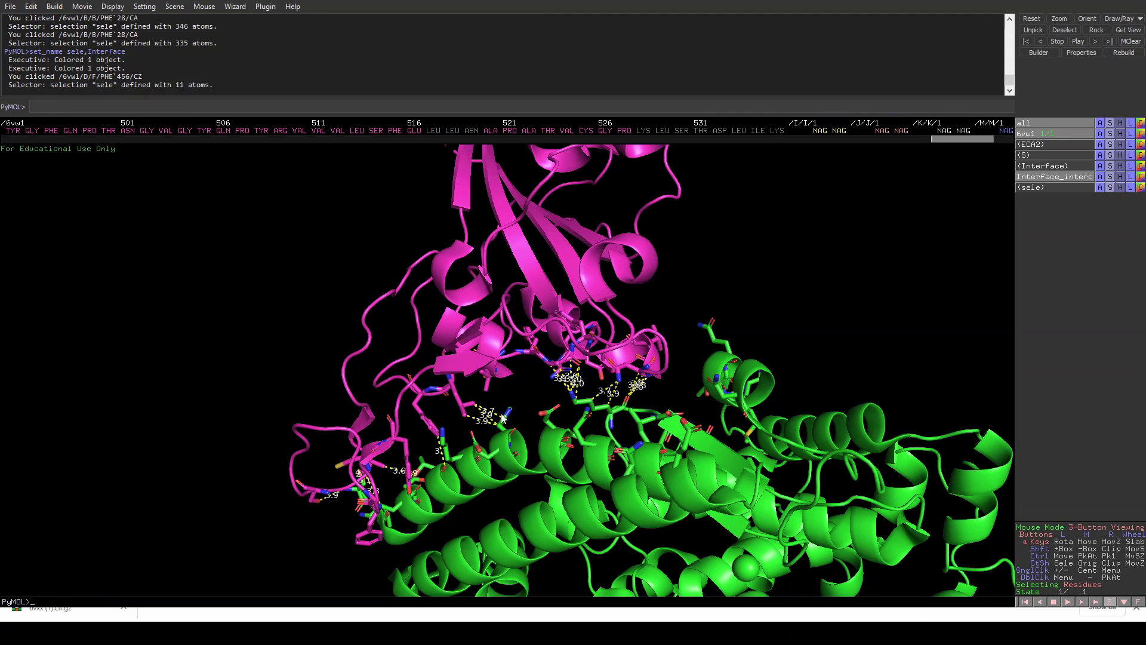
pyautogui.moveTo(536, 413); pyautogui.dragTo(531, 472, button='right')
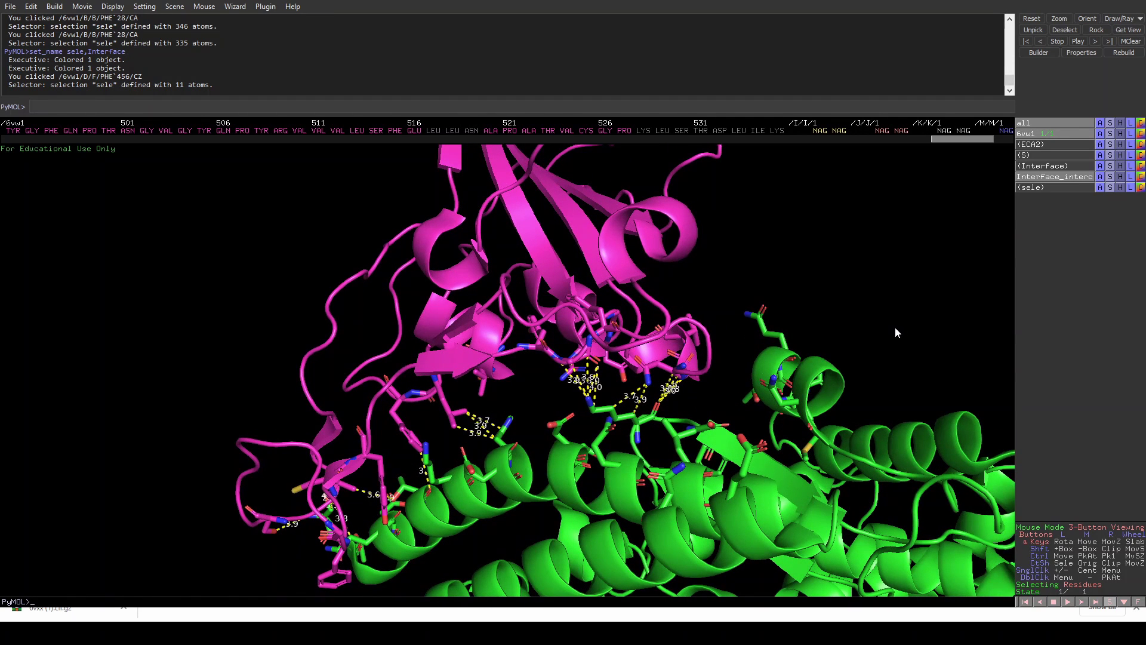
pyautogui.click(1041, 177)
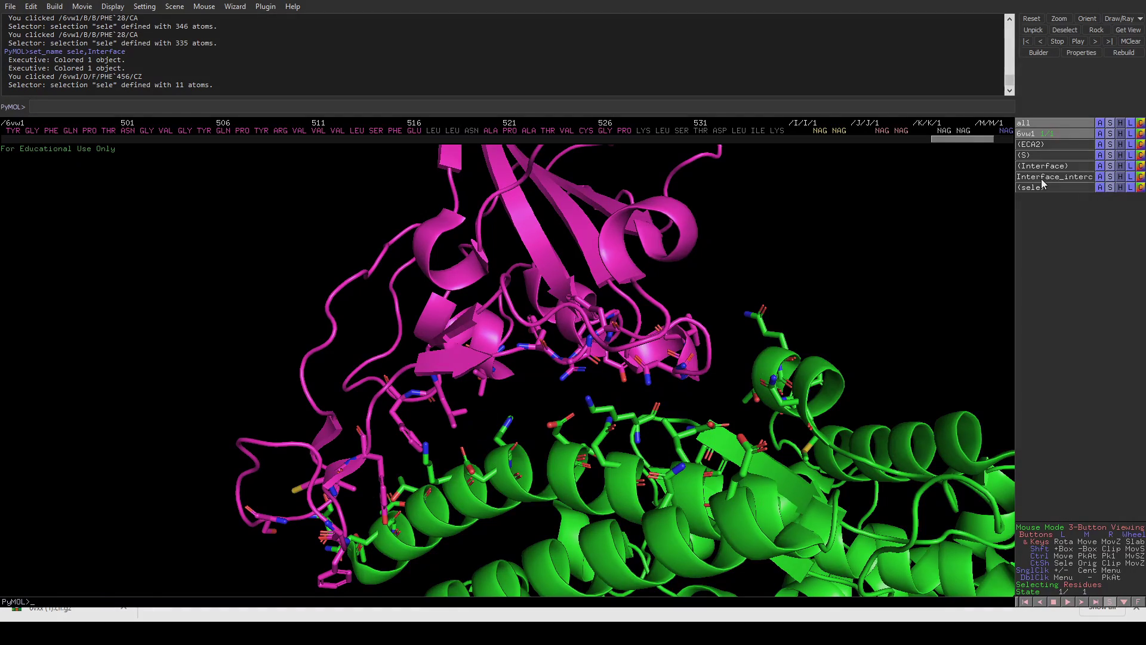
pyautogui.click(1062, 177)
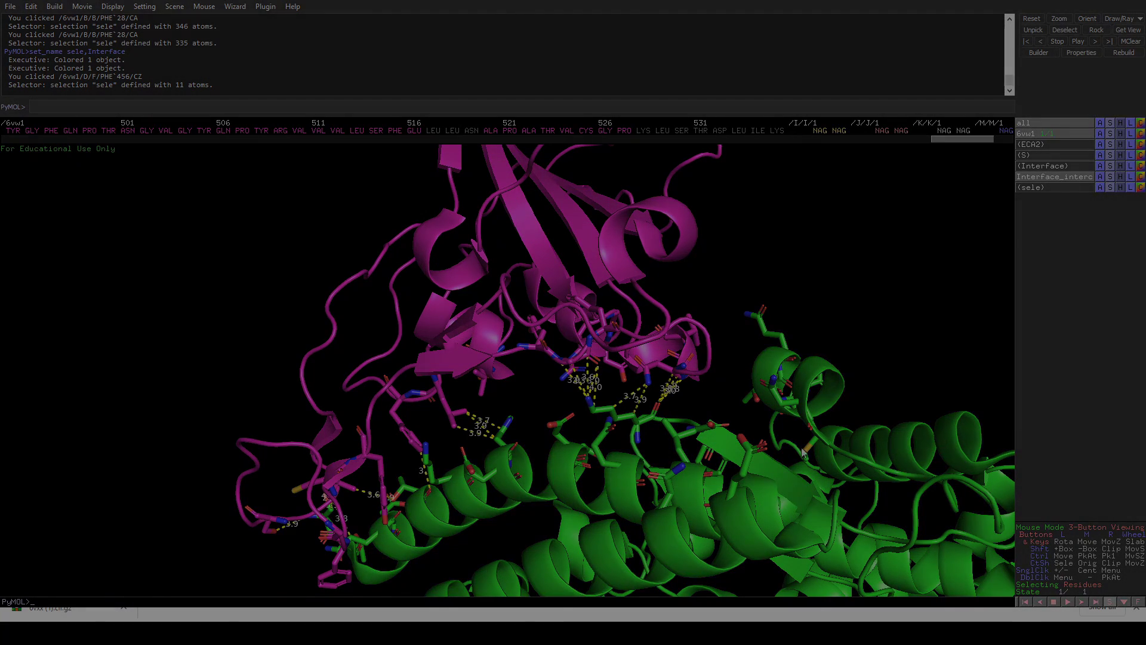